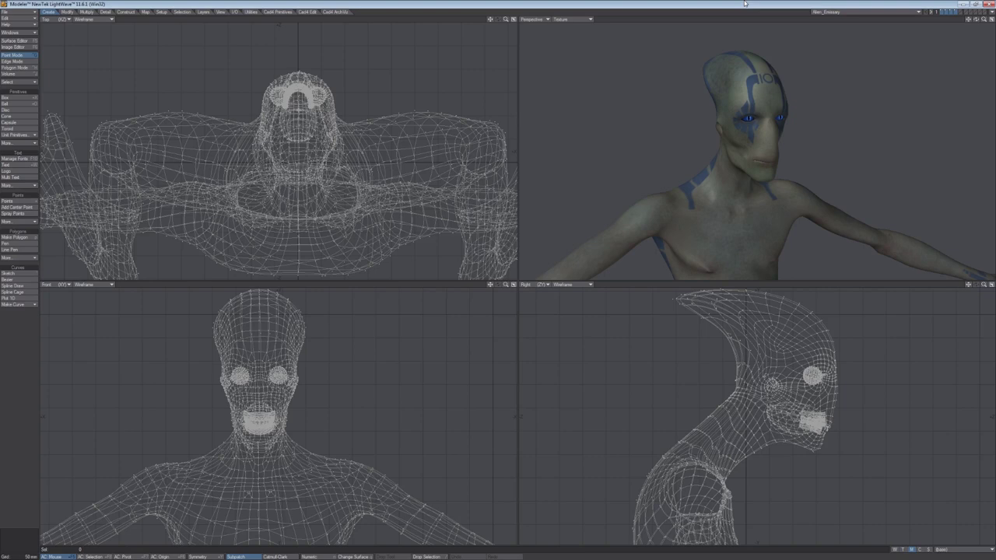
{"action": "left_click_drag", "start_coordinate": [711, 109], "coordinate": [657, 143], "text": "alt"}
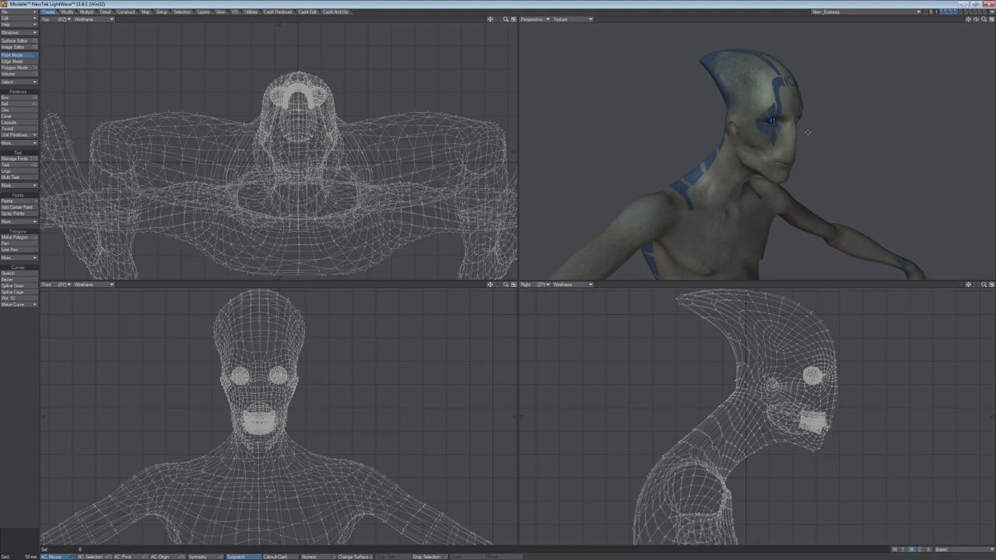
{"action": "left_click_drag", "start_coordinate": [861, 128], "coordinate": [830, 154], "text": "alt"}
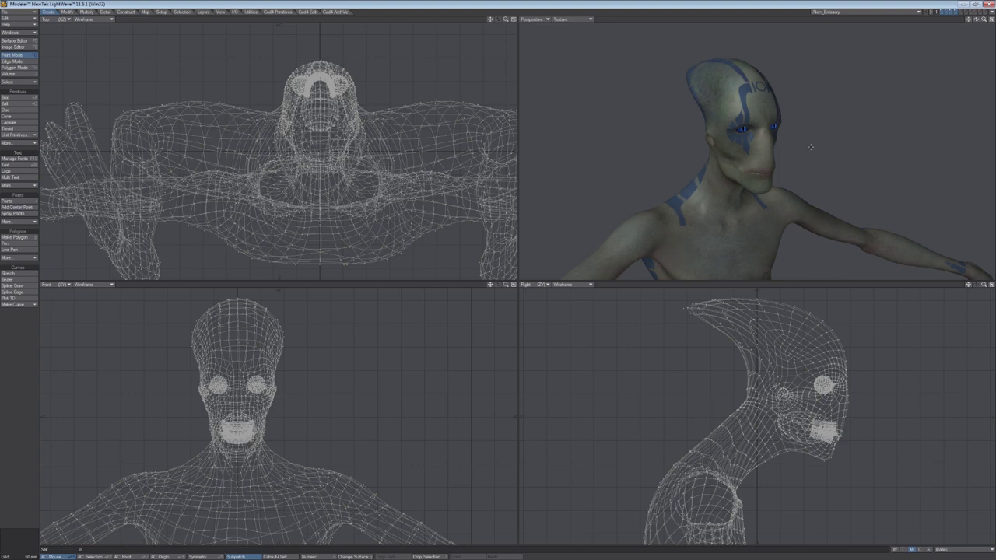
{"action": "left_click_drag", "start_coordinate": [884, 166], "coordinate": [800, 145], "text": "alt"}
{"action": "left_click_drag", "start_coordinate": [799, 145], "coordinate": [692, 145], "text": "alt"}
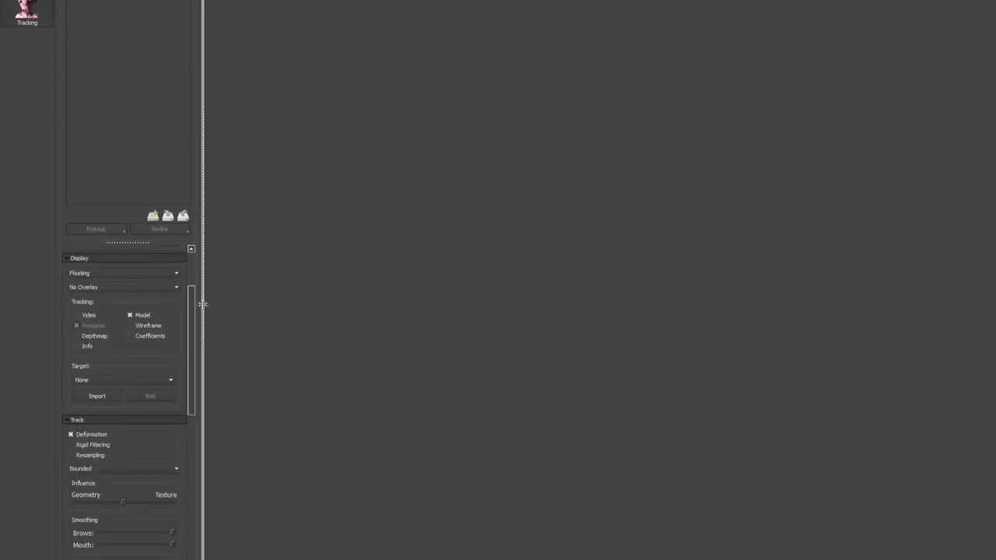
- Switch to faceshift and open its target mapping window to view the JawOpen blendshape
{"action": "left_click_drag", "start_coordinate": [189, 307], "coordinate": [195, 288]}
{"action": "left_click", "coordinate": [109, 328]}
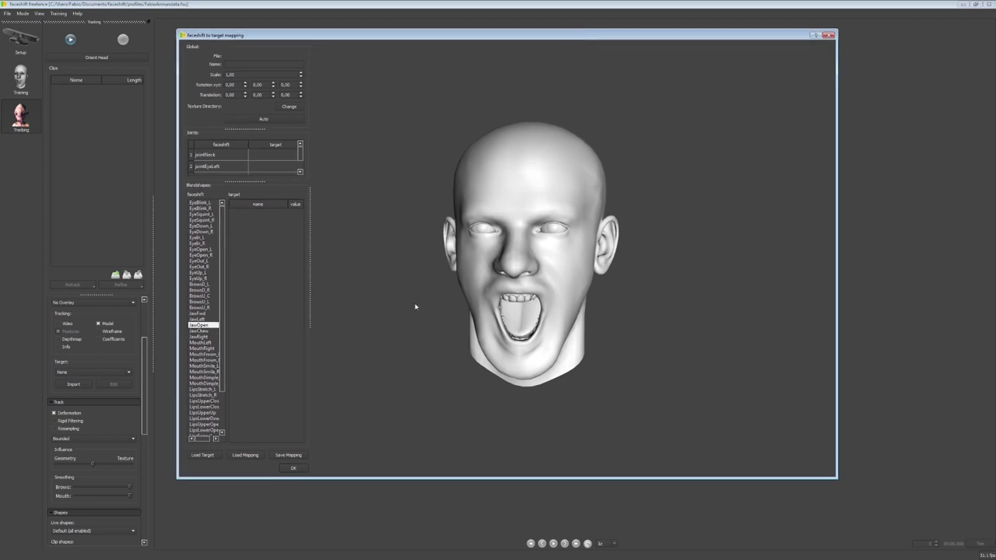
{"action": "left_click_drag", "start_coordinate": [416, 306], "coordinate": [537, 297]}
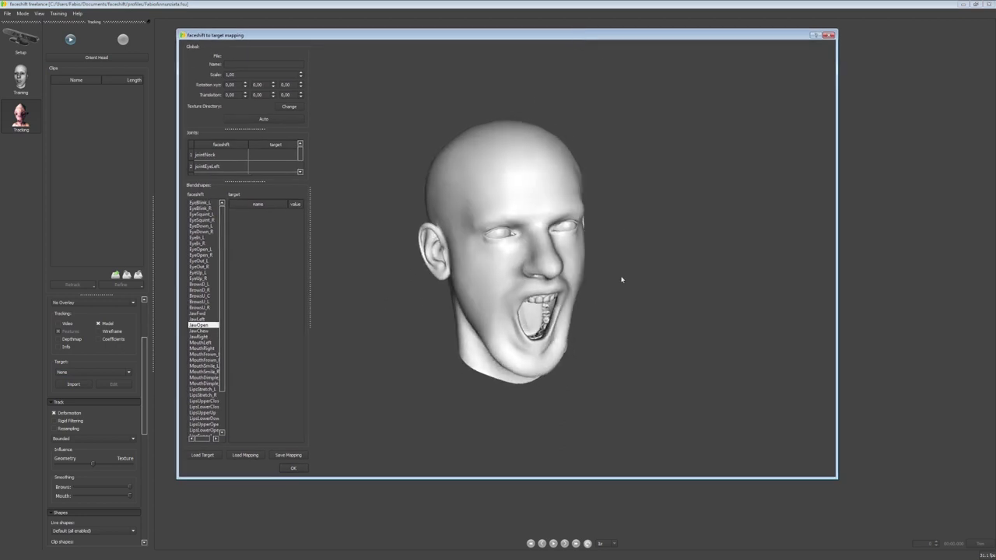
{"action": "left_click_drag", "start_coordinate": [629, 280], "coordinate": [664, 293]}
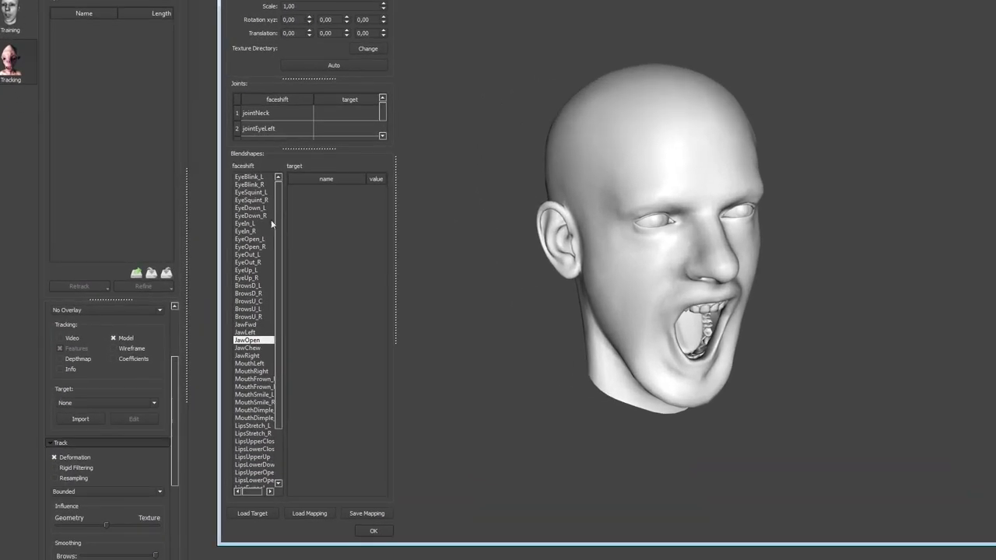
- Preview the EyeBlink_L, EyeBlink_R, EyeSquint_L and JawOpen blendshapes on the faceshift head
{"action": "left_click_drag", "start_coordinate": [277, 260], "coordinate": [283, 224]}
{"action": "left_click", "coordinate": [252, 177]}
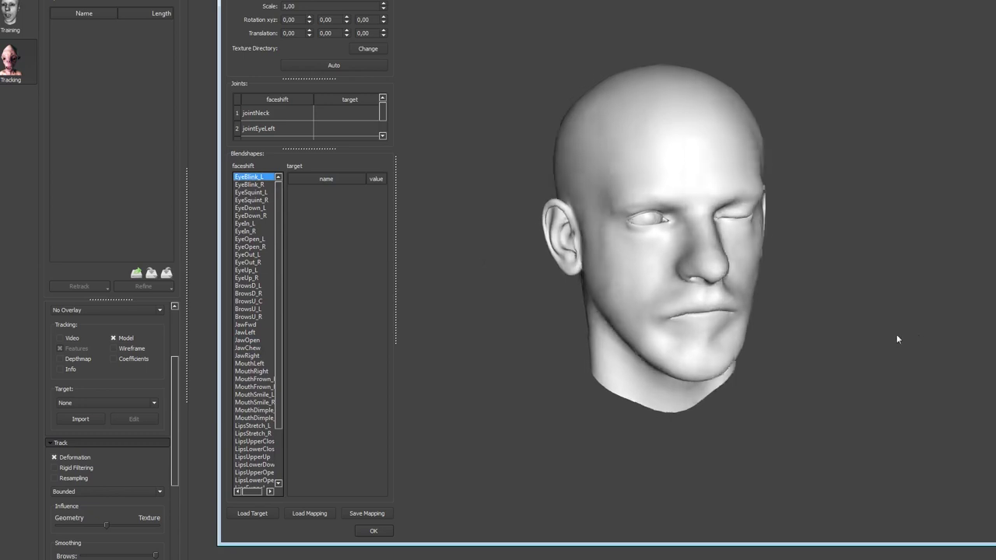
{"action": "left_click", "coordinate": [263, 185]}
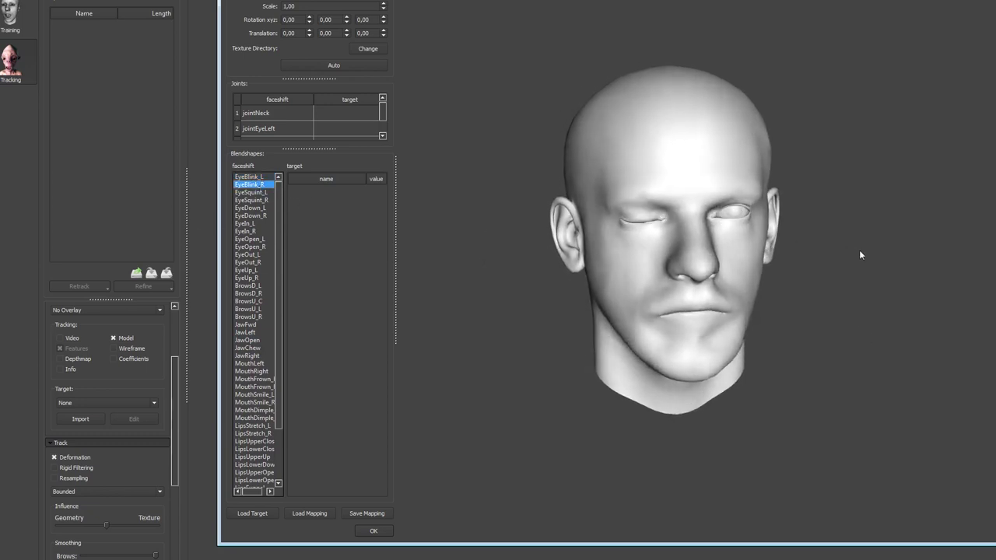
{"action": "left_click", "coordinate": [252, 192]}
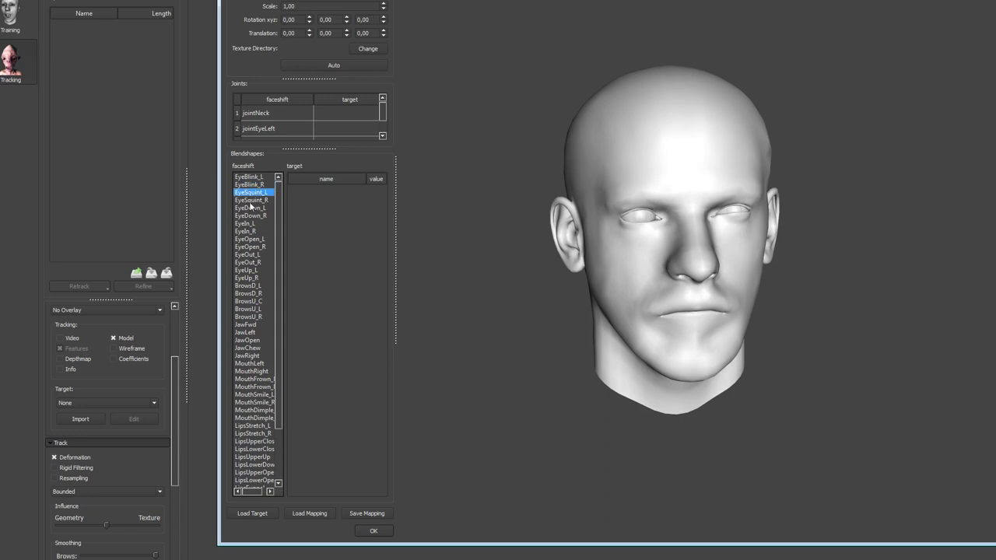
{"action": "left_click", "coordinate": [249, 341]}
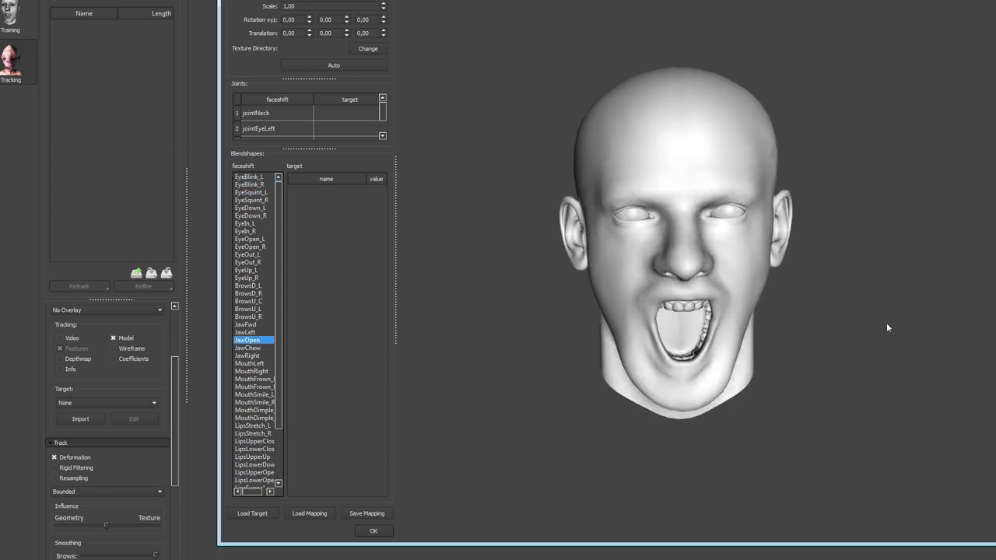
{"action": "left_click_drag", "start_coordinate": [869, 329], "coordinate": [864, 215]}
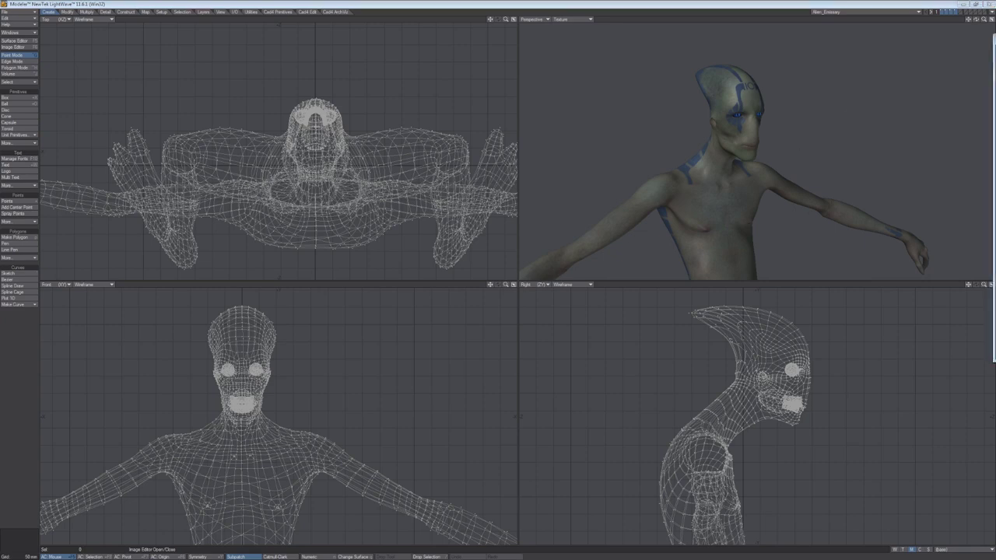
- Switch to LightWave Modeler and place the Vertex Maps window with its morph list beside a close view of the alien's face
{"action": "left_click_drag", "start_coordinate": [995, 38], "coordinate": [495, 76]}
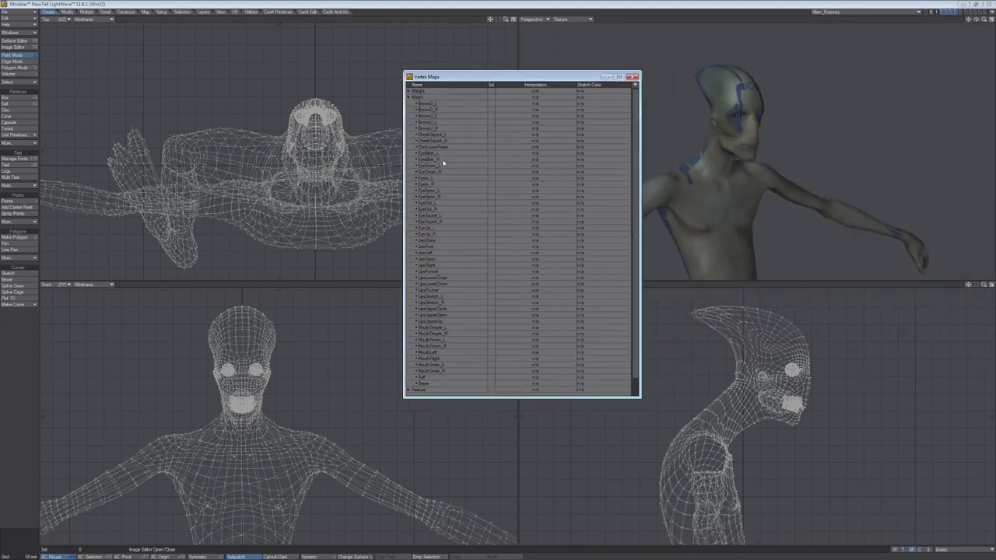
{"action": "left_click_drag", "start_coordinate": [809, 162], "coordinate": [736, 119], "text": "alt"}
{"action": "scroll", "coordinate": [773, 129], "scroll_direction": "up", "scroll_amount": 5}
{"action": "scroll", "coordinate": [787, 148], "scroll_direction": "down", "scroll_amount": 3}
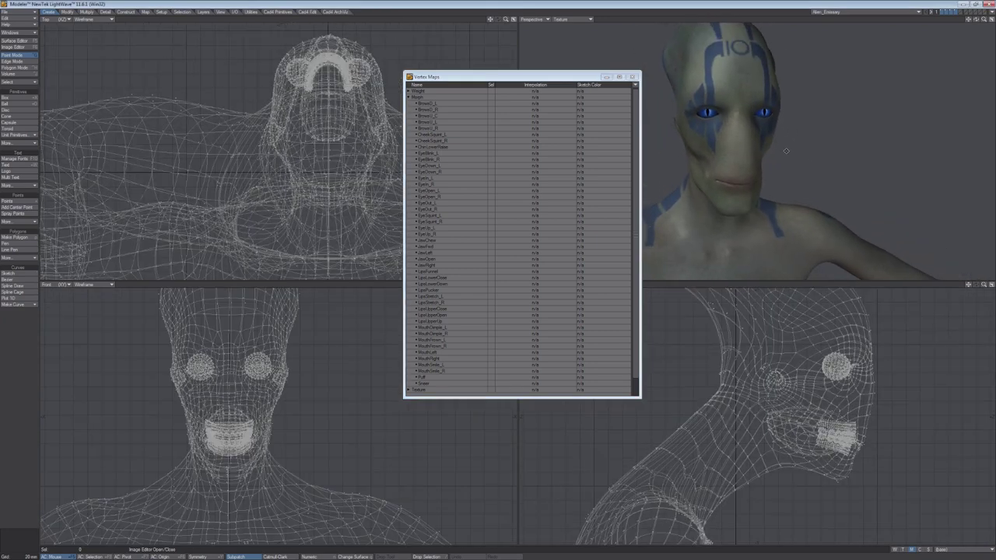
{"action": "left_click_drag", "start_coordinate": [805, 165], "coordinate": [781, 164], "text": "alt"}
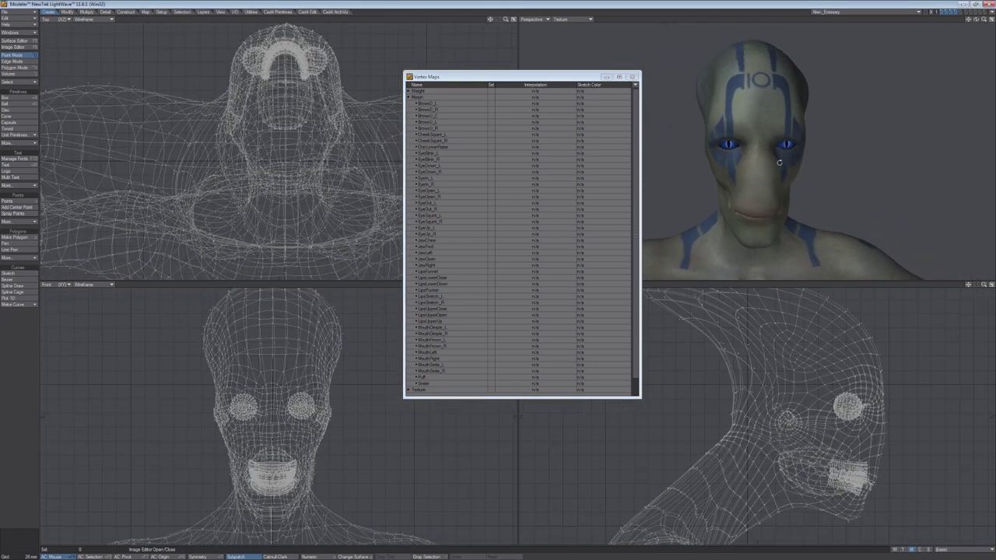
- Preview the EyeBlink_L, EyeBlink_R and JawOpen morphs on the alien character
{"action": "left_click", "coordinate": [449, 154]}
{"action": "left_click_drag", "start_coordinate": [822, 159], "coordinate": [783, 160], "text": "alt"}
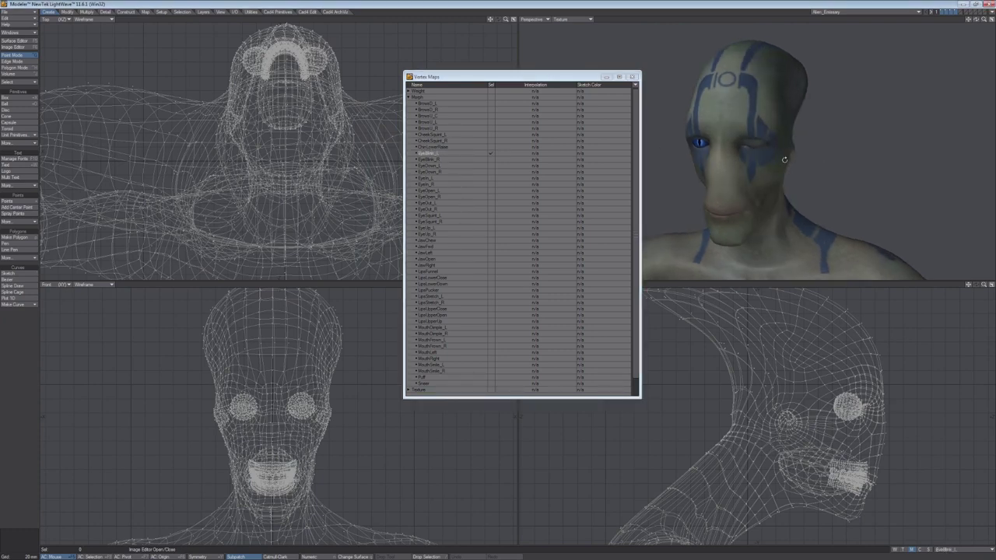
{"action": "left_click", "coordinate": [439, 160]}
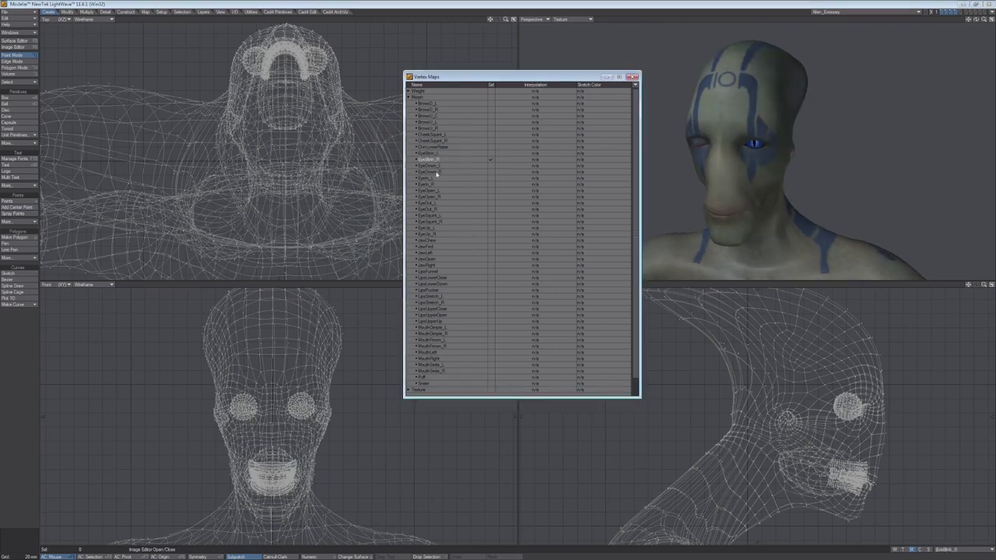
{"action": "left_click", "coordinate": [445, 259]}
{"action": "left_click_drag", "start_coordinate": [698, 153], "coordinate": [780, 156], "text": "alt"}
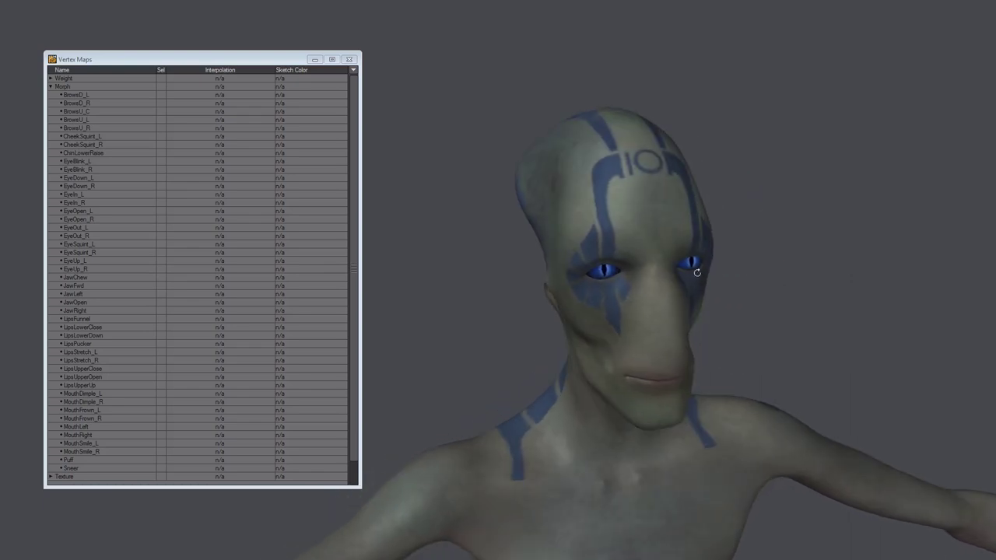
- Check further alien morphs from BrowsU_R through EyeBlink_L, EyeIn_R and EyeSquint_L to JawFwd
{"action": "left_click", "coordinate": [111, 125]}
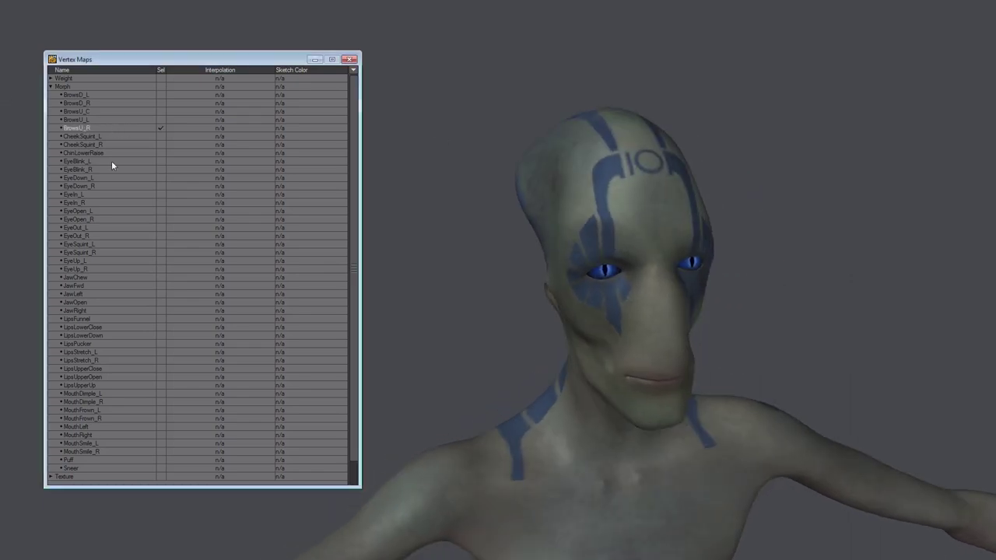
{"action": "left_click", "coordinate": [111, 161]}
{"action": "left_click", "coordinate": [117, 202]}
{"action": "left_click", "coordinate": [112, 244]}
{"action": "left_click", "coordinate": [116, 286]}
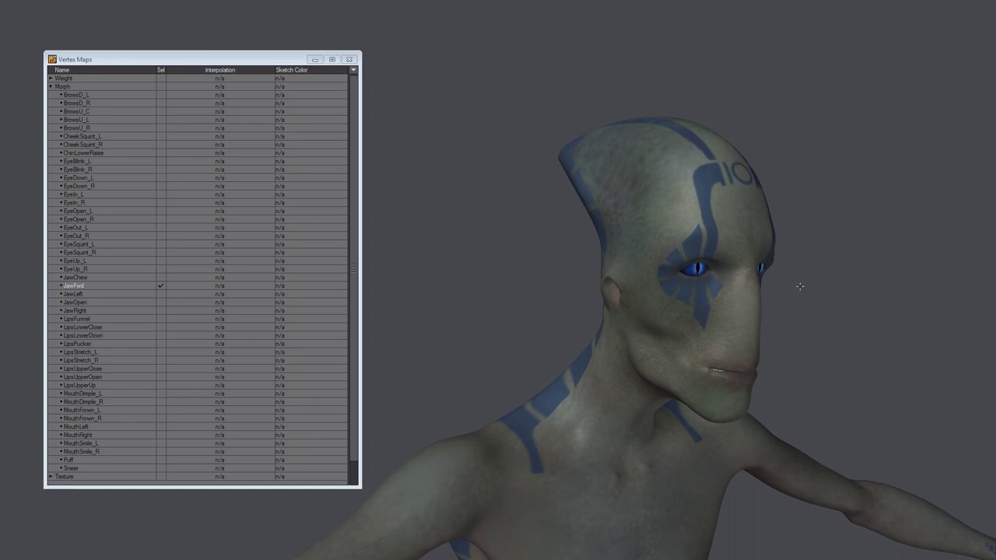
{"action": "mouse_move", "coordinate": [785, 327]}
{"action": "left_mouse_down", "text": "alt"}
{"action": "mouse_move", "coordinate": [836, 331]}
{"action": "mouse_move", "coordinate": [781, 331]}
{"action": "left_mouse_up", "text": "alt"}
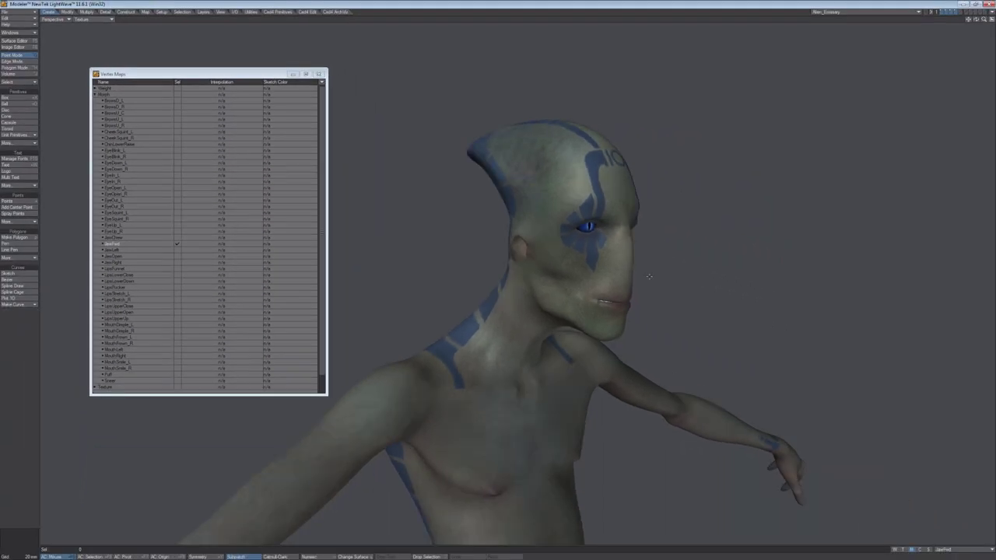
- Make the head-only object Alien_Emissary_Head the current object
{"action": "left_click", "coordinate": [859, 14]}
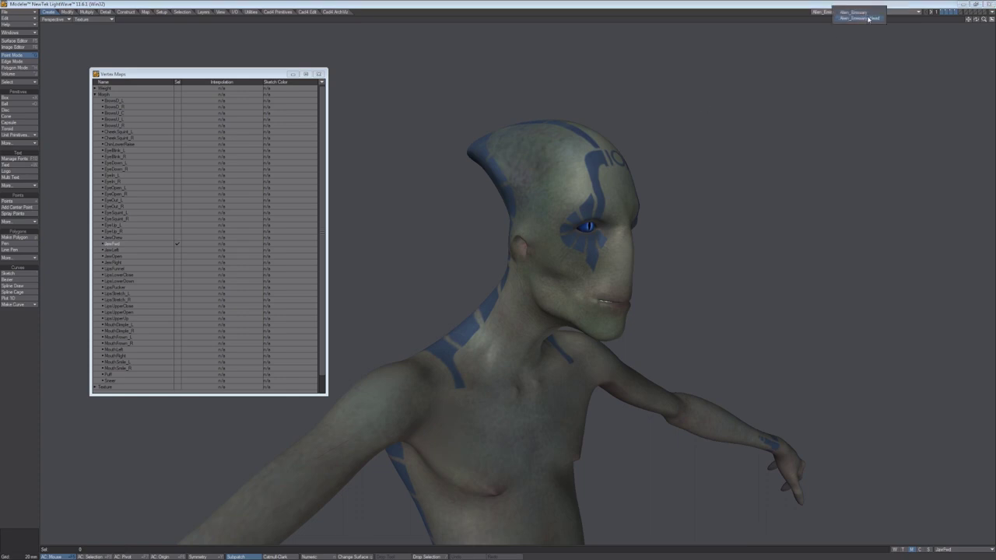
{"action": "left_click", "coordinate": [867, 20]}
{"action": "left_click_drag", "start_coordinate": [501, 257], "coordinate": [555, 252], "text": "alt"}
{"action": "left_click_drag", "start_coordinate": [680, 272], "coordinate": [560, 284], "text": "alt"}
- Examine the eye, jaw, lip and mouth morphs on the head-only model, ending with EyeIn_L
{"action": "left_click", "coordinate": [126, 200]}
{"action": "left_click", "coordinate": [130, 256]}
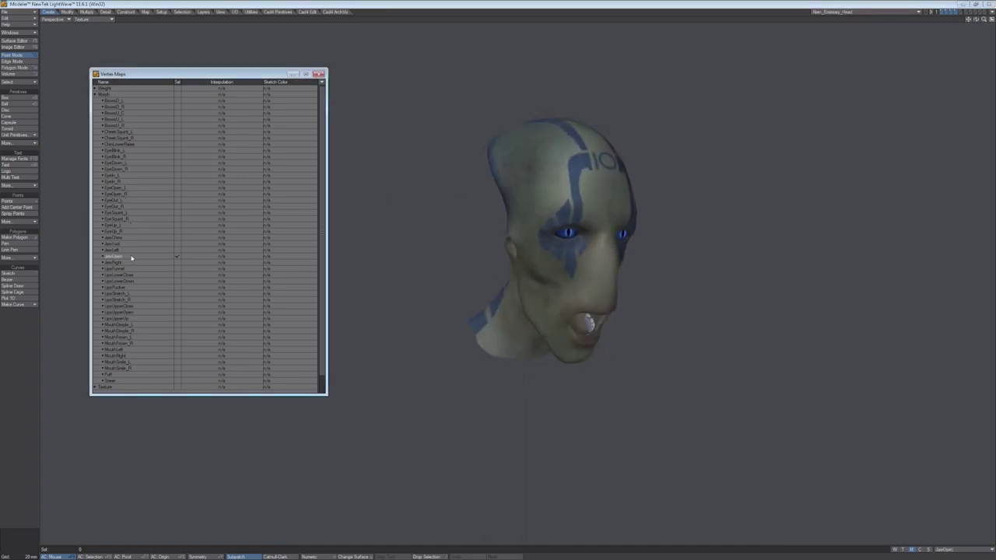
{"action": "left_click", "coordinate": [124, 274]}
{"action": "left_click", "coordinate": [120, 299]}
{"action": "left_click", "coordinate": [121, 331]}
{"action": "left_click", "coordinate": [121, 311]}
{"action": "left_click", "coordinate": [121, 263]}
{"action": "left_click", "coordinate": [119, 250]}
{"action": "left_click", "coordinate": [116, 213]}
{"action": "left_click", "coordinate": [113, 175]}
{"action": "left_click_drag", "start_coordinate": [510, 250], "coordinate": [651, 311], "text": "alt"}
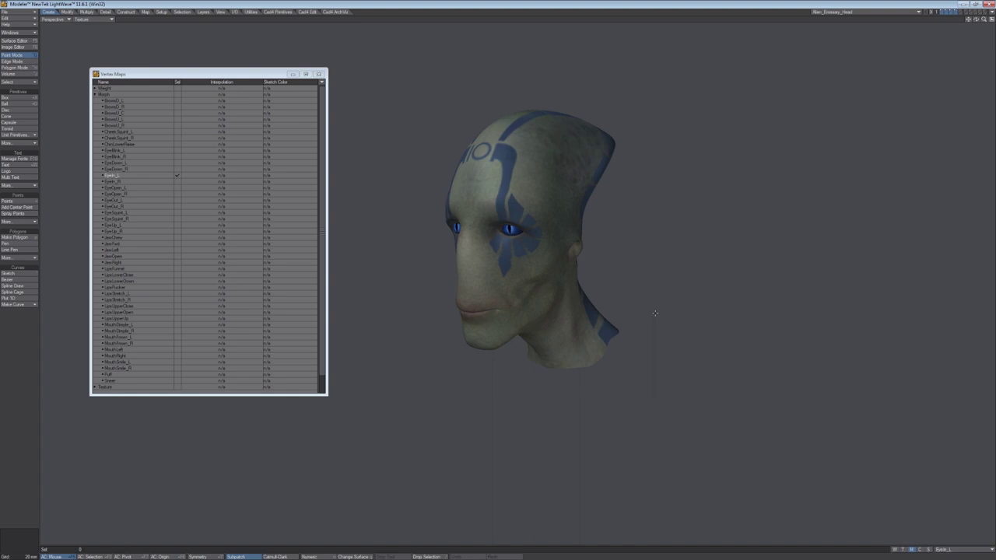
{"action": "left_click_drag", "start_coordinate": [452, 283], "coordinate": [684, 284], "text": "alt"}
{"action": "left_click_drag", "start_coordinate": [470, 314], "coordinate": [560, 340], "text": "alt"}
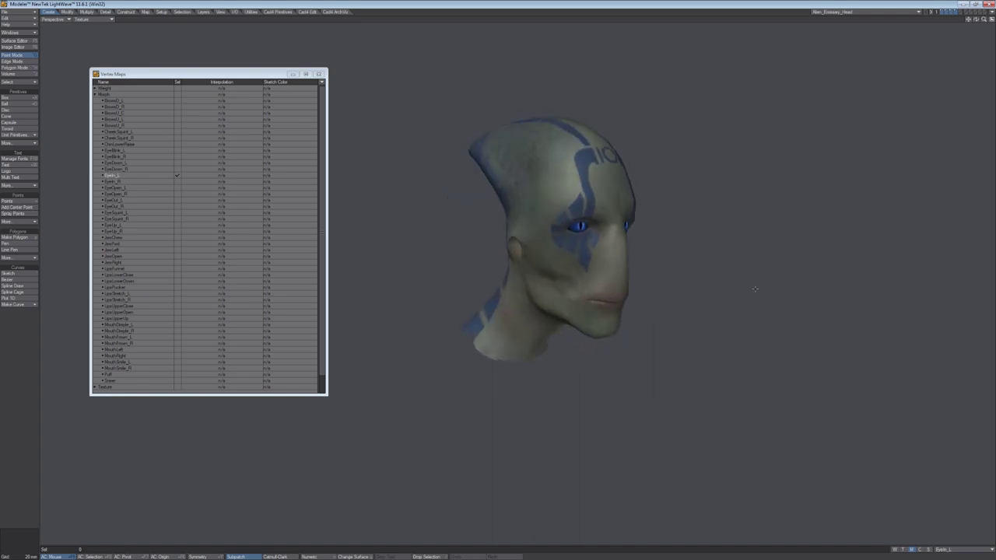
- Switch to LightWave Layout and turn on Bone X-Ray to show the bones inside the alien head
{"action": "key", "text": "F12"}
{"action": "left_click_drag", "start_coordinate": [678, 229], "coordinate": [692, 292], "text": "alt"}
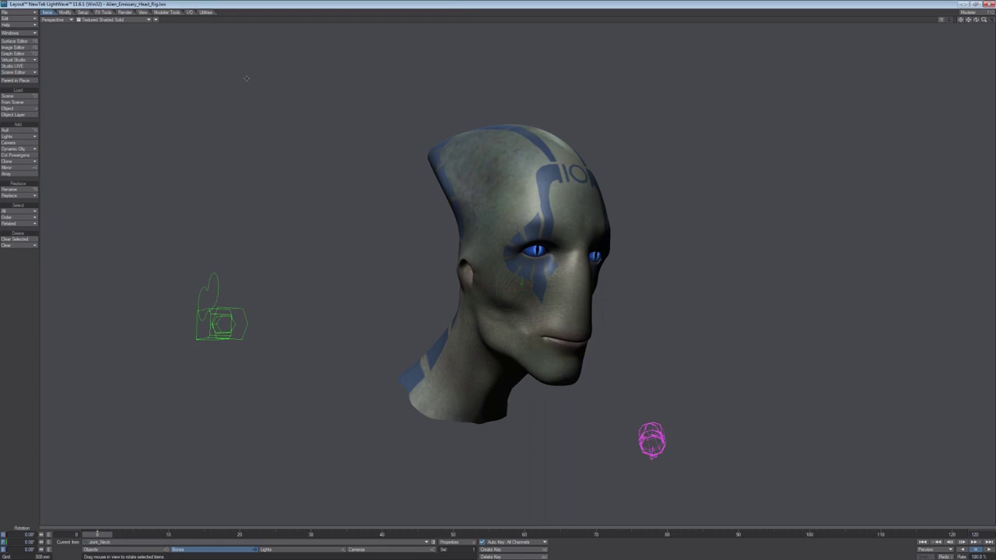
{"action": "left_click", "coordinate": [148, 13]}
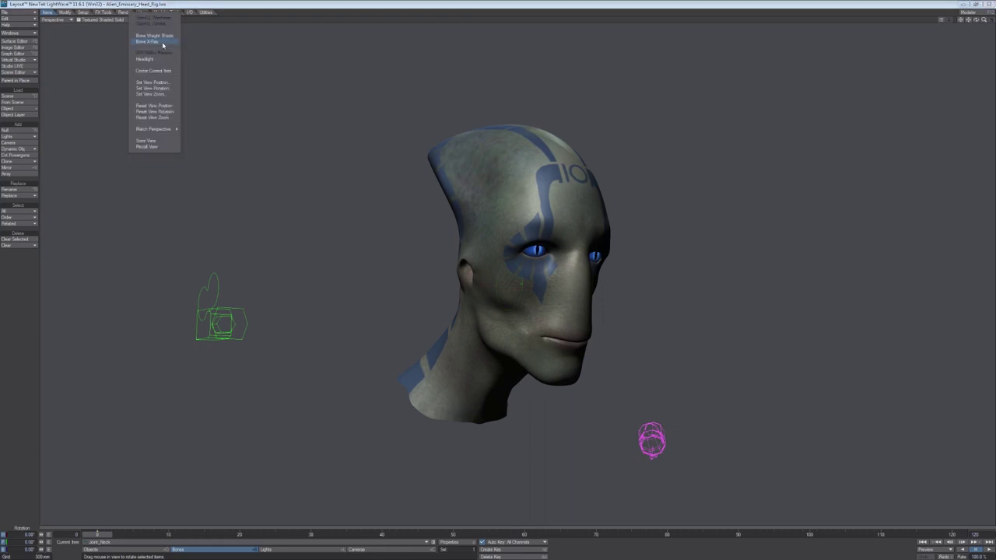
{"action": "left_click", "coordinate": [164, 45]}
- Examine the head's bone structure and select the right and left eye joints
{"action": "left_click_drag", "start_coordinate": [646, 321], "coordinate": [712, 372], "text": "alt"}
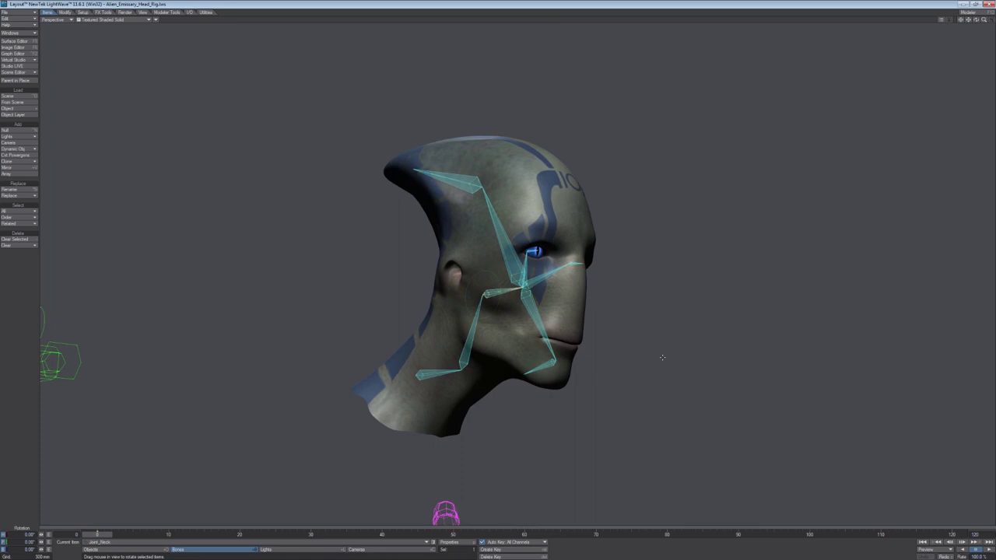
{"action": "left_click_drag", "start_coordinate": [585, 351], "coordinate": [528, 360], "text": "alt"}
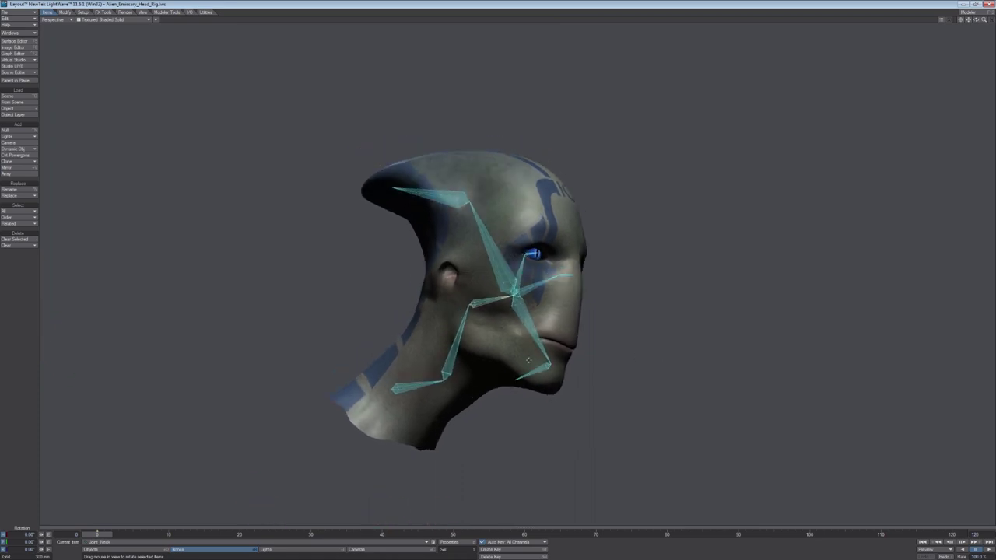
{"action": "left_click_drag", "start_coordinate": [482, 303], "coordinate": [499, 294], "text": "alt"}
{"action": "left_click", "coordinate": [551, 265]}
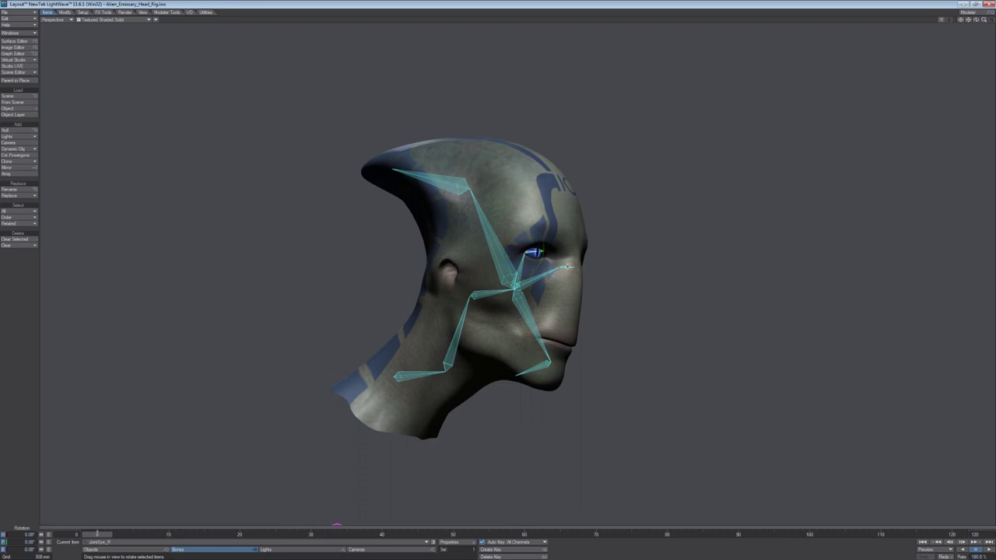
{"action": "left_click_drag", "start_coordinate": [572, 268], "coordinate": [474, 245], "text": "alt"}
{"action": "left_click_drag", "start_coordinate": [607, 311], "coordinate": [592, 311], "text": "alt"}
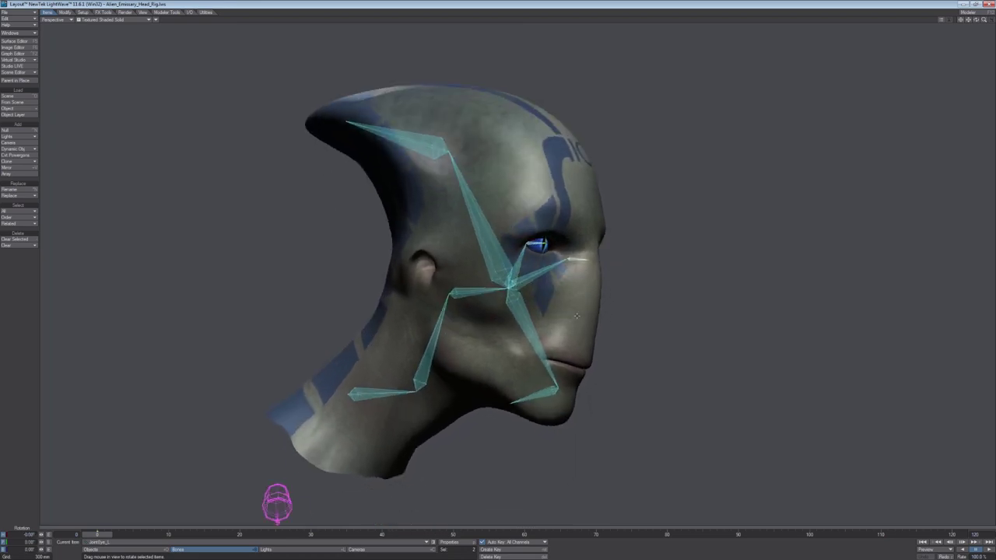
- Select the neck joint and inspect its place in the head rig
{"action": "left_click", "coordinate": [469, 294]}
{"action": "mouse_move", "coordinate": [707, 351]}
{"action": "left_mouse_down"}
{"action": "mouse_move", "coordinate": [746, 335]}
{"action": "mouse_move", "coordinate": [622, 350]}
{"action": "mouse_move", "coordinate": [723, 339]}
{"action": "left_mouse_up"}
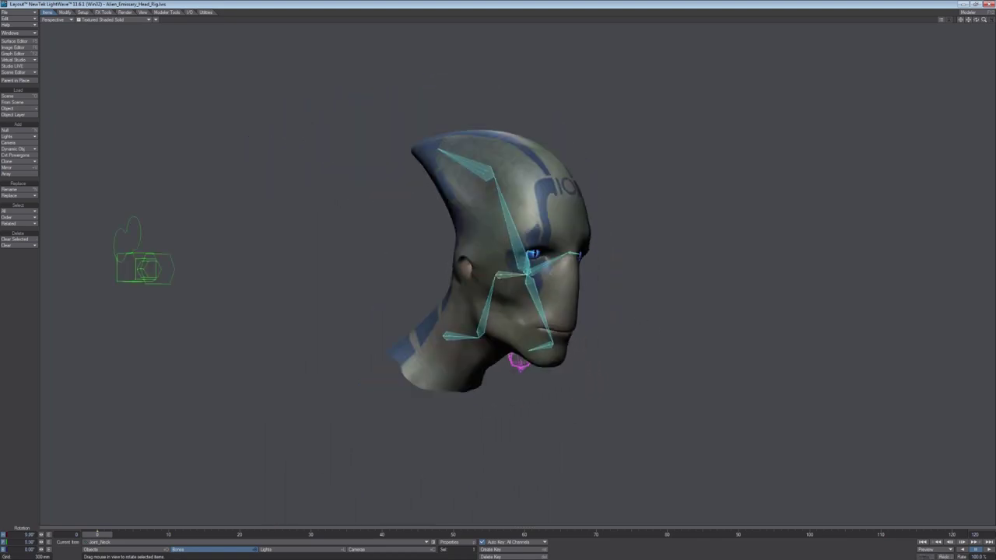
{"action": "left_click_drag", "start_coordinate": [498, 311], "coordinate": [435, 311], "text": "alt"}
{"action": "left_click_drag", "start_coordinate": [809, 311], "coordinate": [655, 304], "text": "alt"}
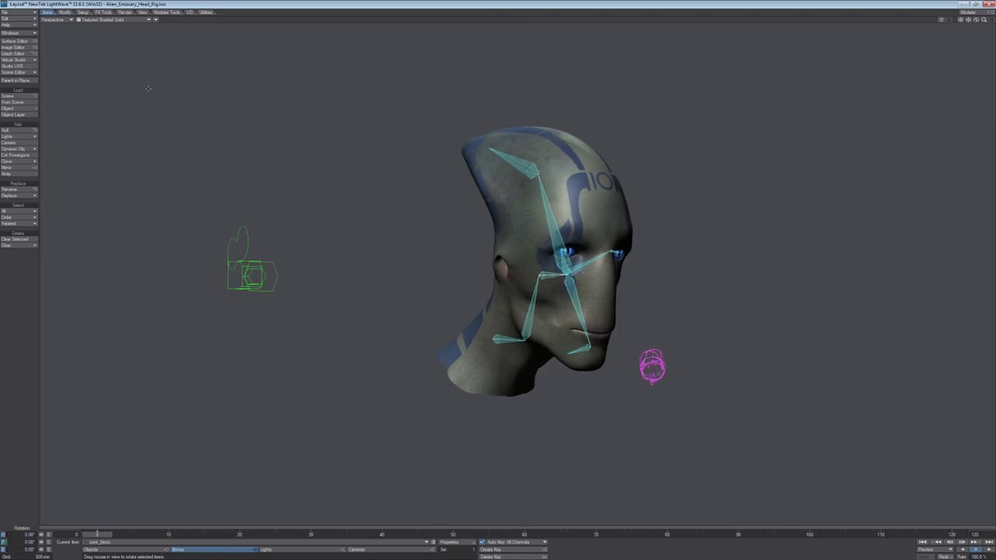
- Start an FBX export of the scene and choose D:\Lightwave_Tutorial\LW2FS2LW\FBX as the destination folder
{"action": "left_click", "coordinate": [8, 12]}
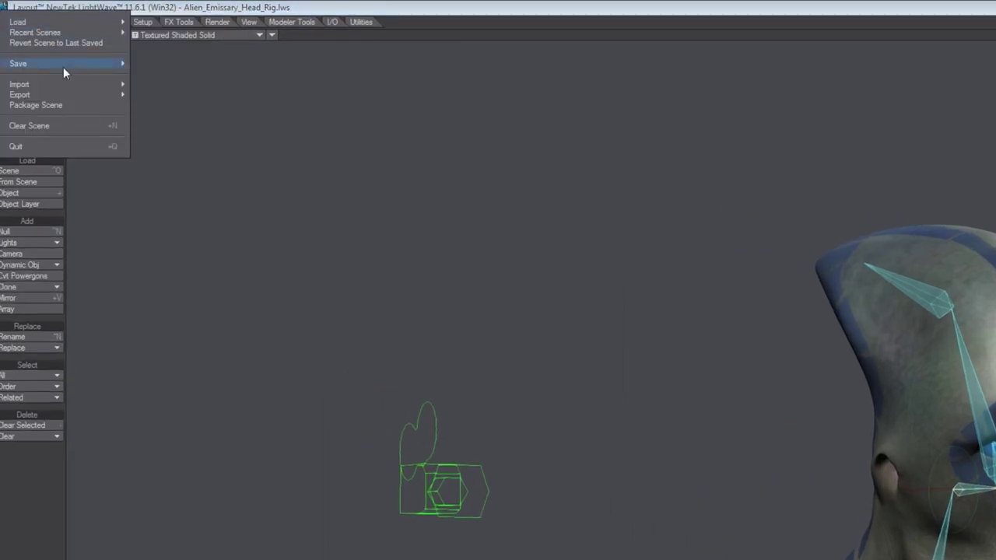
{"action": "mouse_move", "coordinate": [72, 94]}
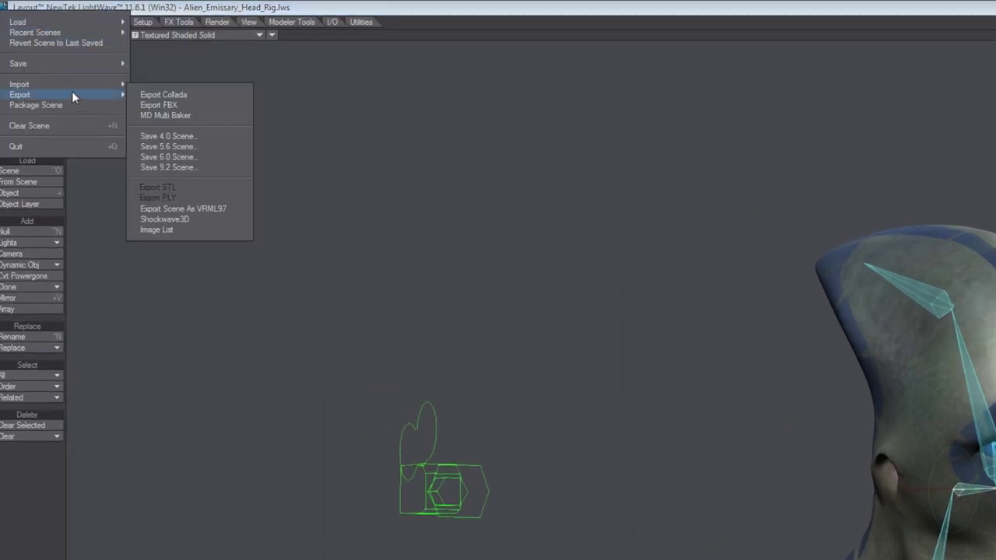
{"action": "left_click", "coordinate": [189, 104]}
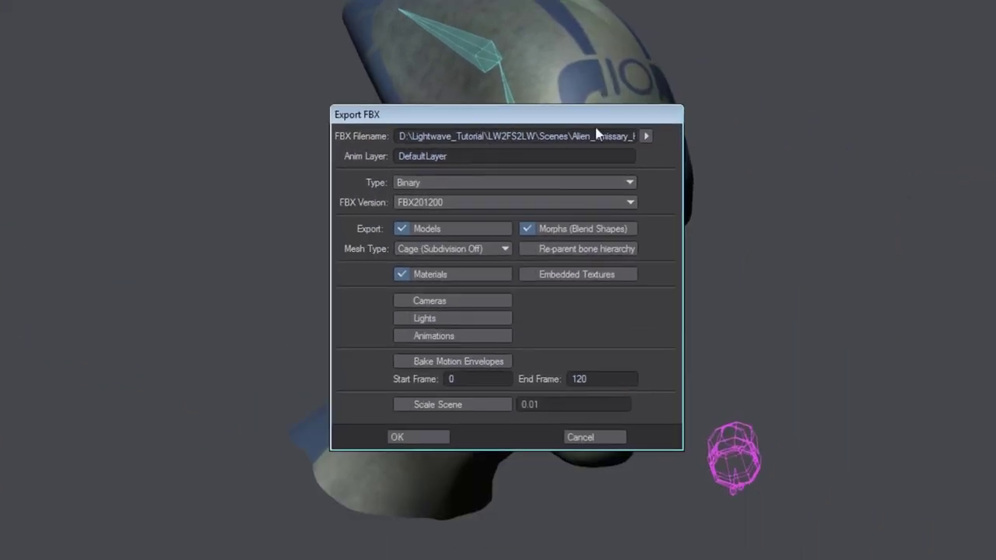
{"action": "left_click", "coordinate": [645, 137]}
{"action": "left_click", "coordinate": [691, 62]}
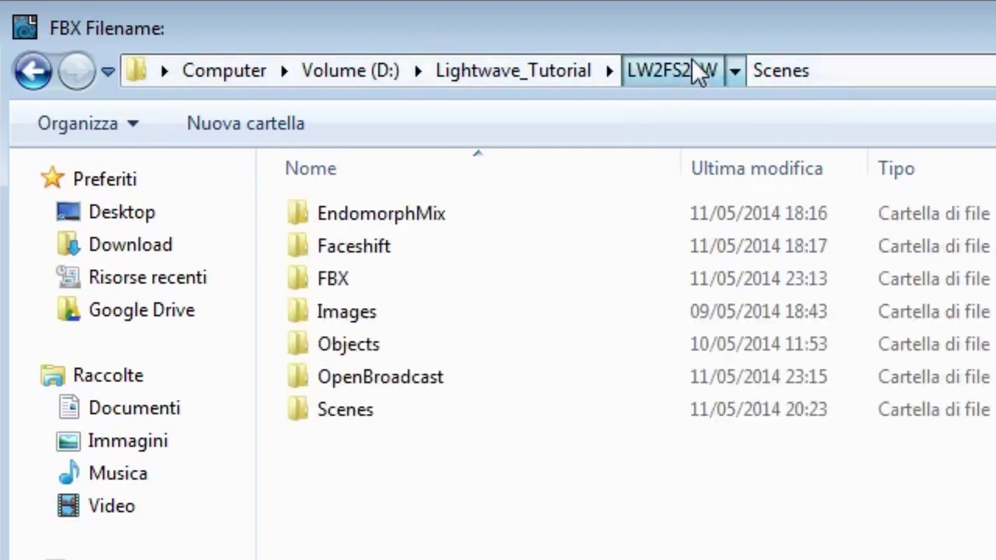
{"action": "double_click", "coordinate": [385, 285]}
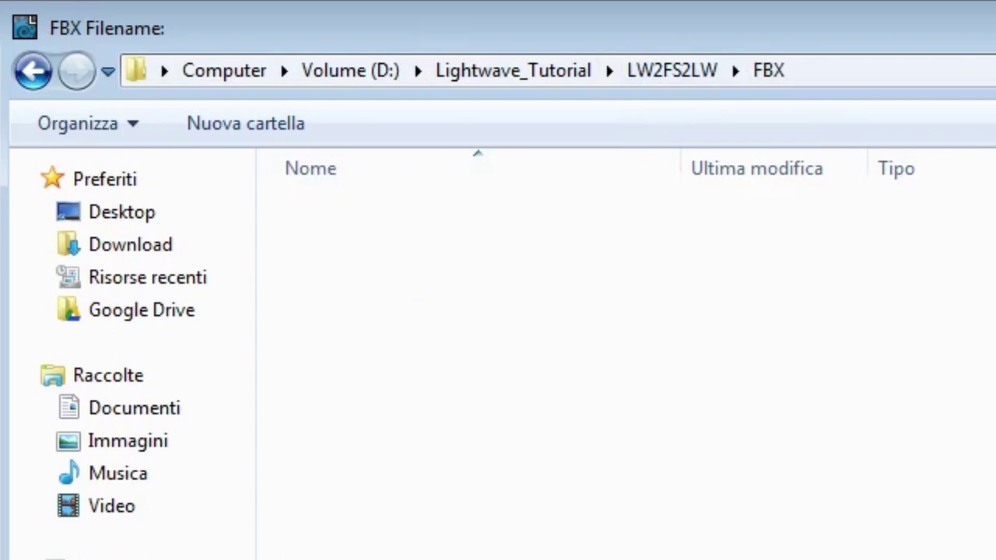
- Name the file Alien_Emissary_Head.fbx and run the binary FBX201200 export with models, morphs and materials
{"action": "left_click", "coordinate": [140, 520]}
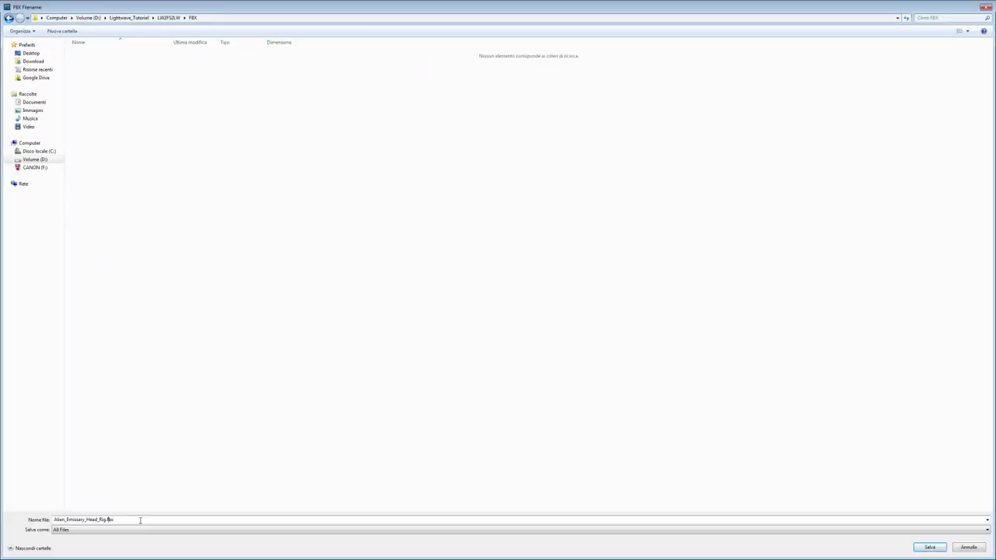
{"action": "key", "text": "shift+Left"}
{"action": "key", "text": "shift+Left"}
{"action": "key", "text": "BackSpace"}
{"action": "key", "text": "Return"}
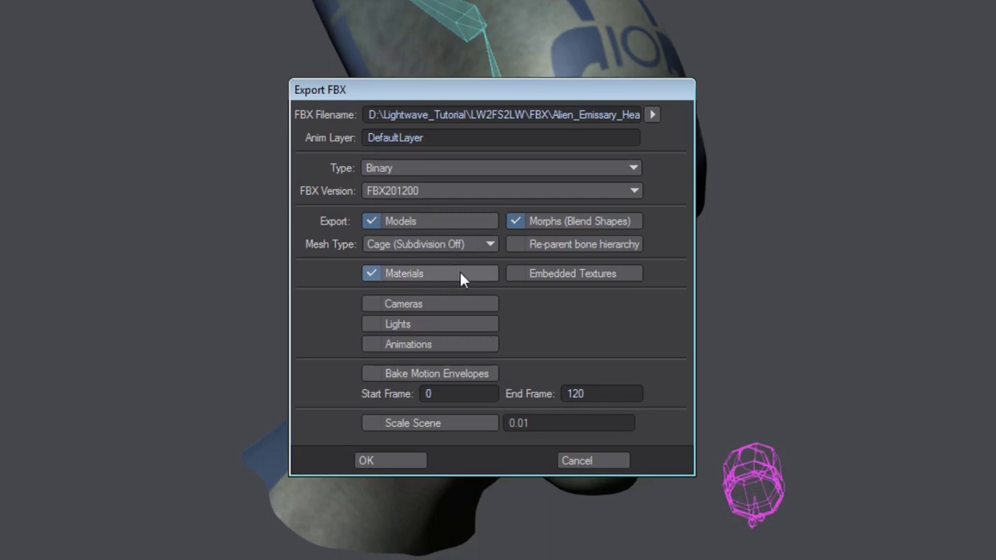
{"action": "left_click", "coordinate": [405, 459]}
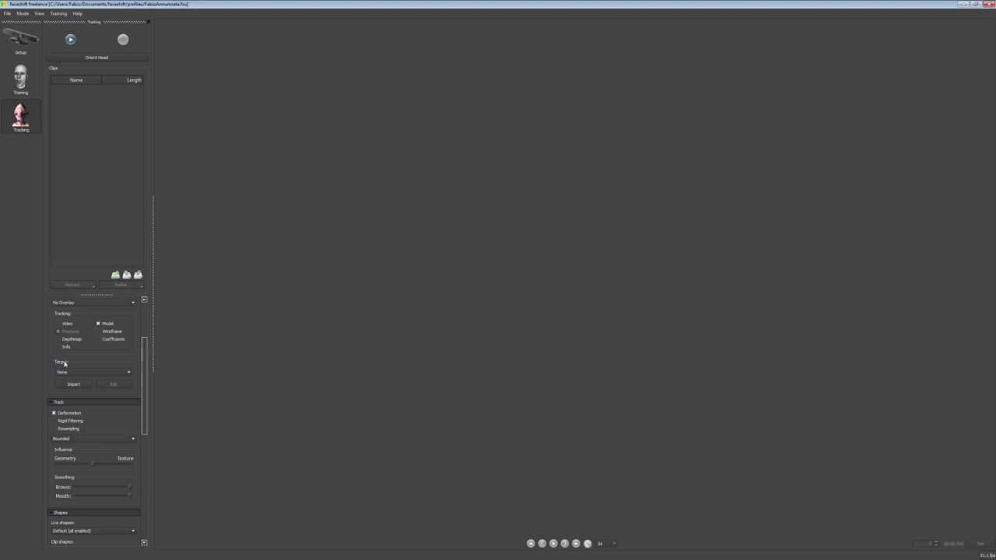
- Switch to faceshift, start importing a new tracking target and inspect the reference head in the mapping window
{"action": "left_click", "coordinate": [83, 384]}
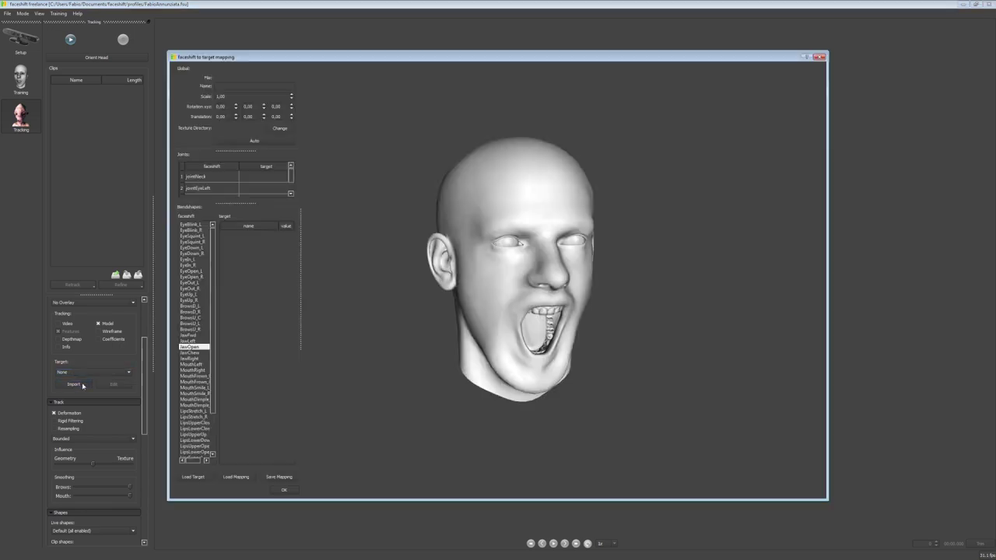
{"action": "left_click_drag", "start_coordinate": [586, 280], "coordinate": [634, 289]}
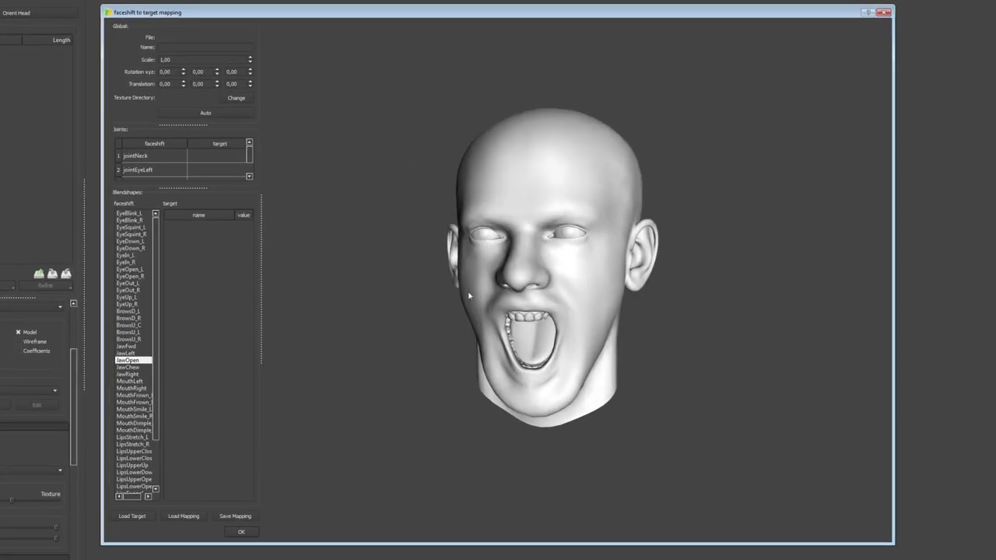
{"action": "left_click_drag", "start_coordinate": [602, 255], "coordinate": [678, 300]}
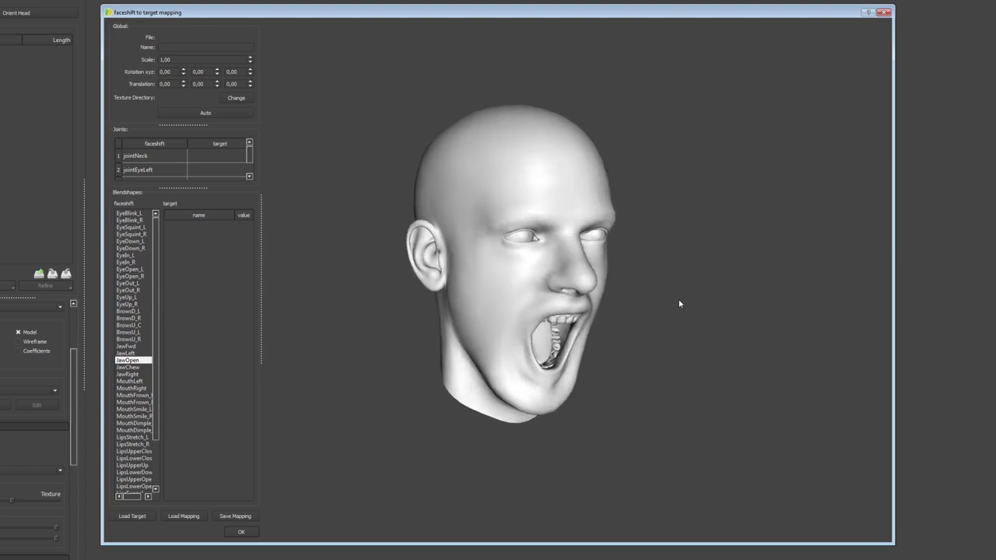
- Load Alien_Emissary_Head.fbx from D:\Lightwave_Tutorial\LW2FS2LW\FBX as the new target
{"action": "left_click", "coordinate": [132, 516]}
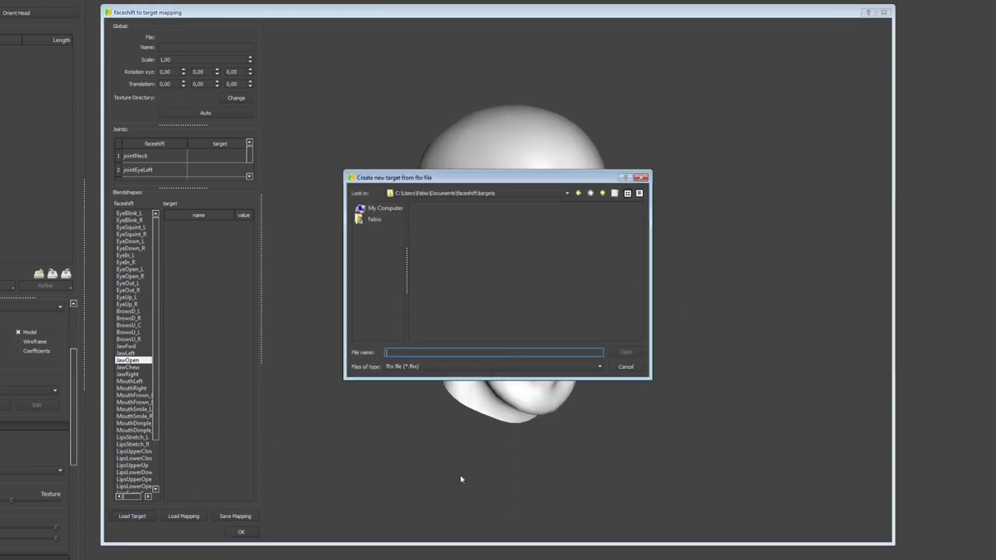
{"action": "left_click", "coordinate": [382, 207]}
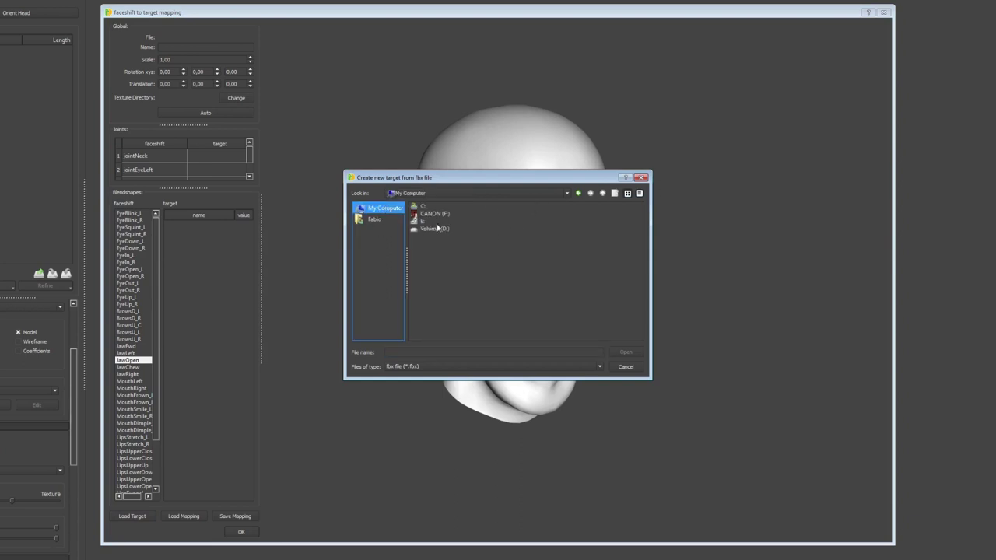
{"action": "double_click", "coordinate": [438, 227]}
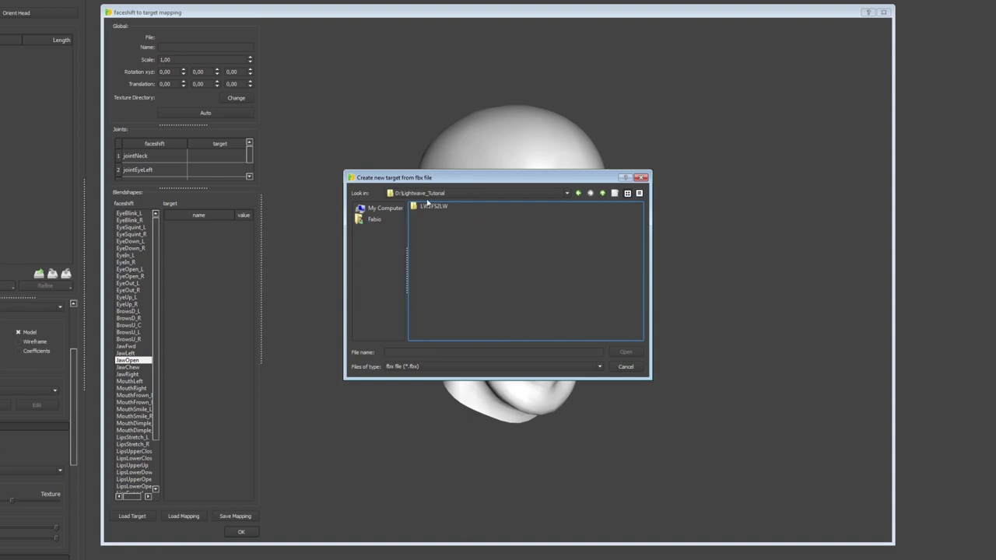
{"action": "left_click", "coordinate": [430, 208]}
{"action": "double_click", "coordinate": [431, 209]}
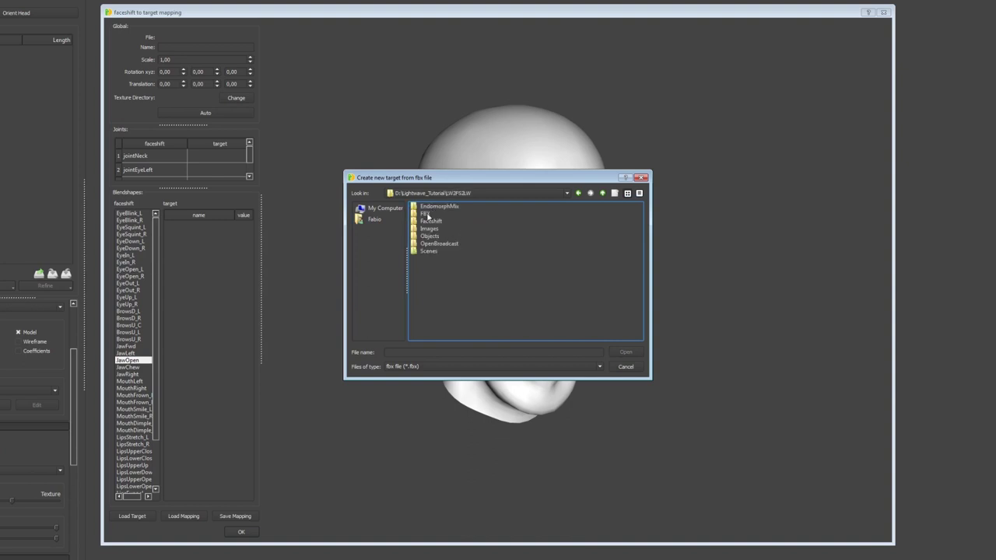
{"action": "double_click", "coordinate": [426, 214]}
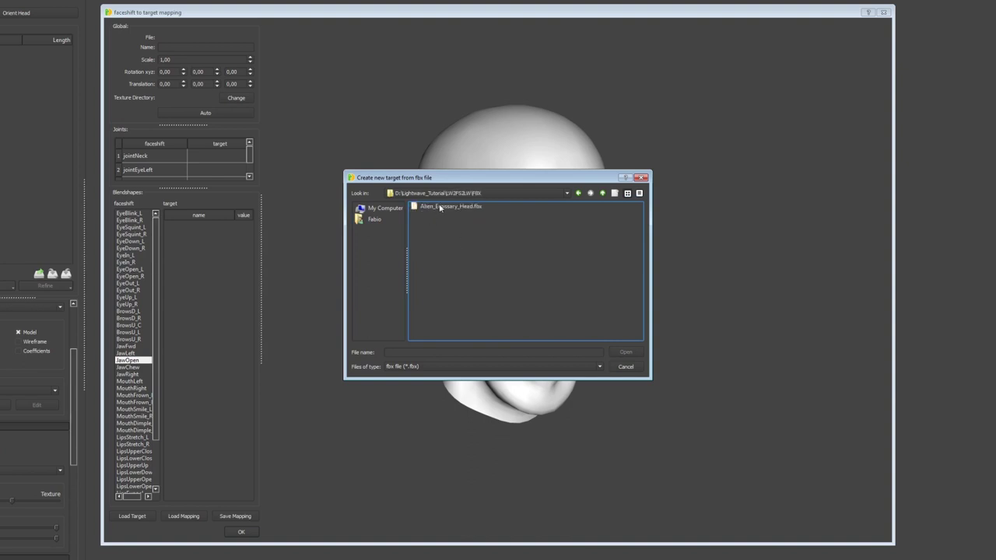
{"action": "double_click", "coordinate": [439, 207]}
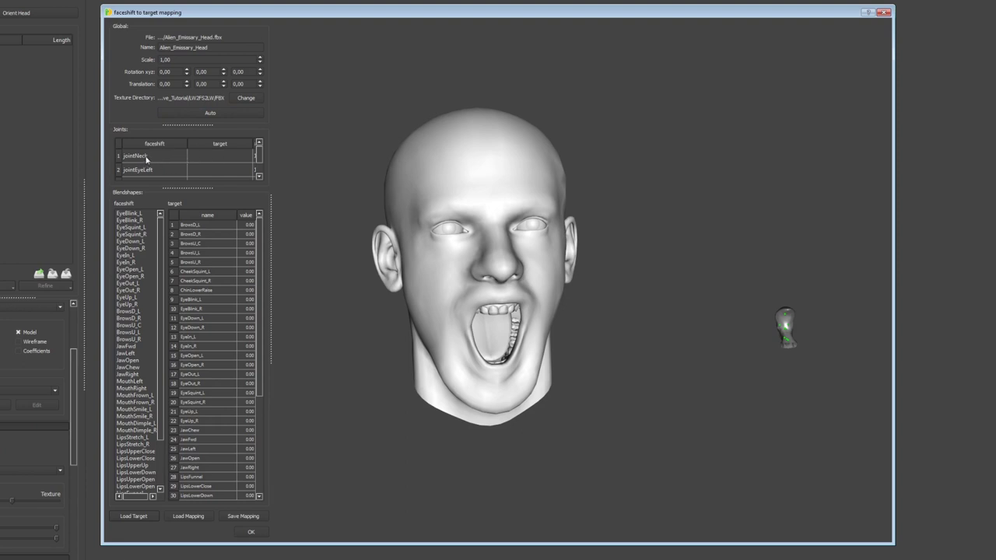
- Map faceshift's jointNeck to the target joint Joint_Neck
{"action": "left_click", "coordinate": [213, 161]}
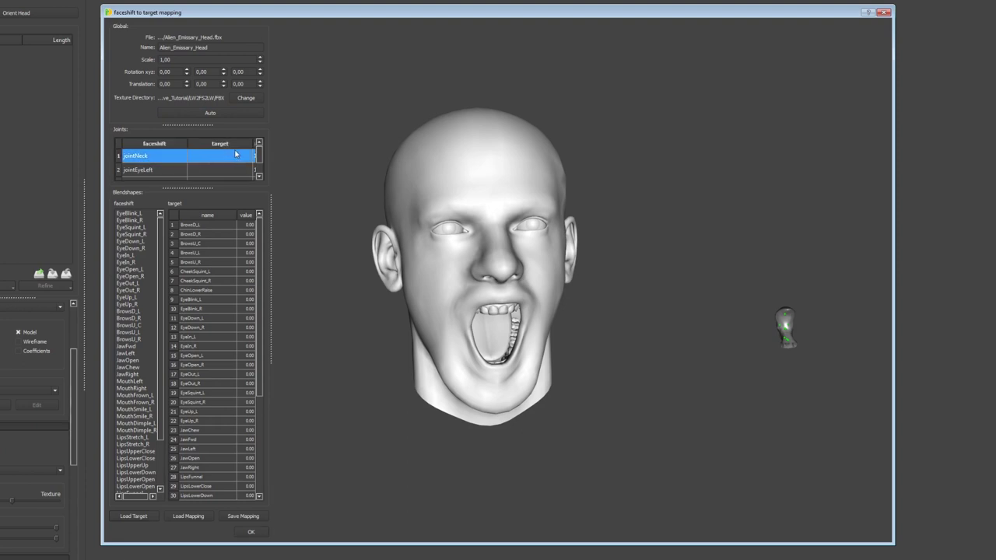
{"action": "left_click", "coordinate": [220, 158]}
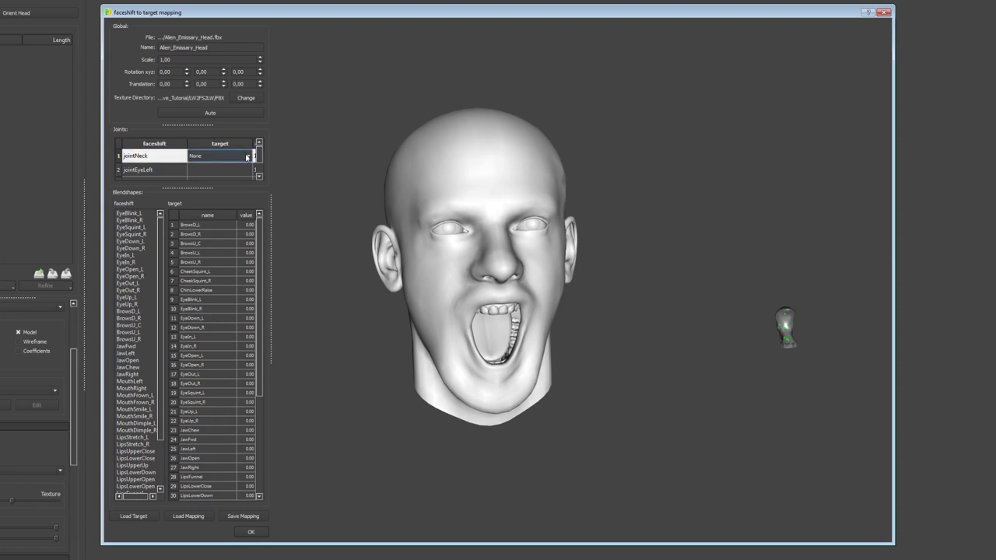
{"action": "left_click", "coordinate": [249, 156]}
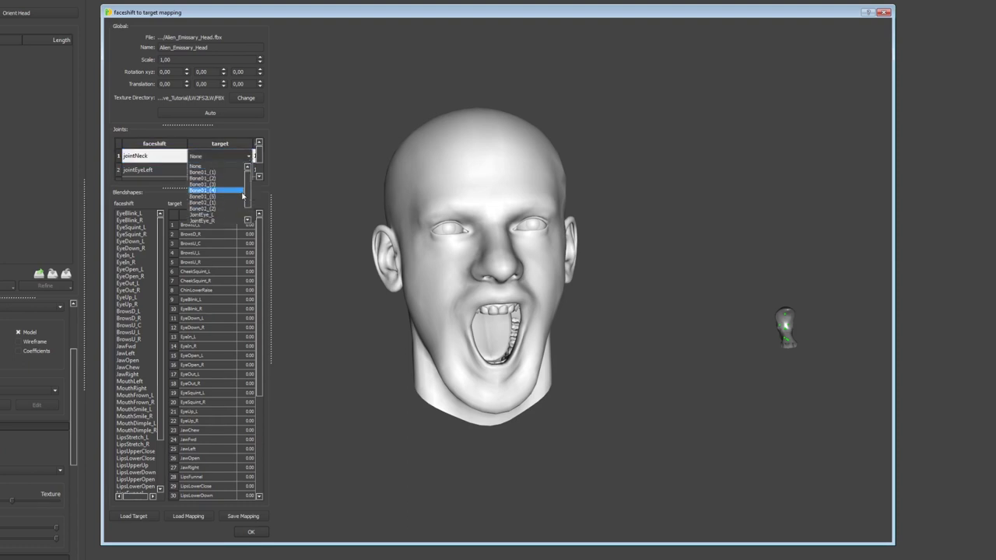
{"action": "left_click_drag", "start_coordinate": [249, 185], "coordinate": [248, 204]}
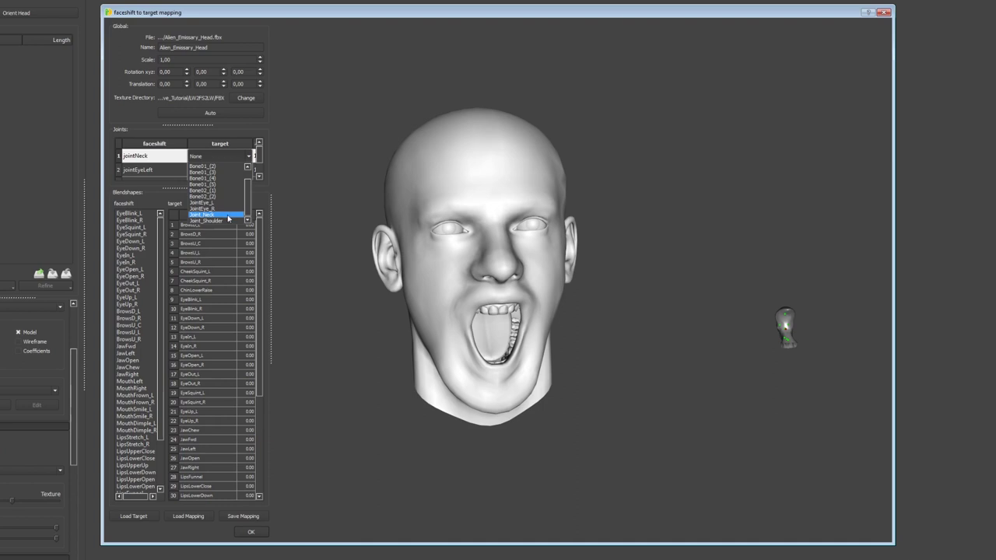
{"action": "left_click", "coordinate": [225, 218]}
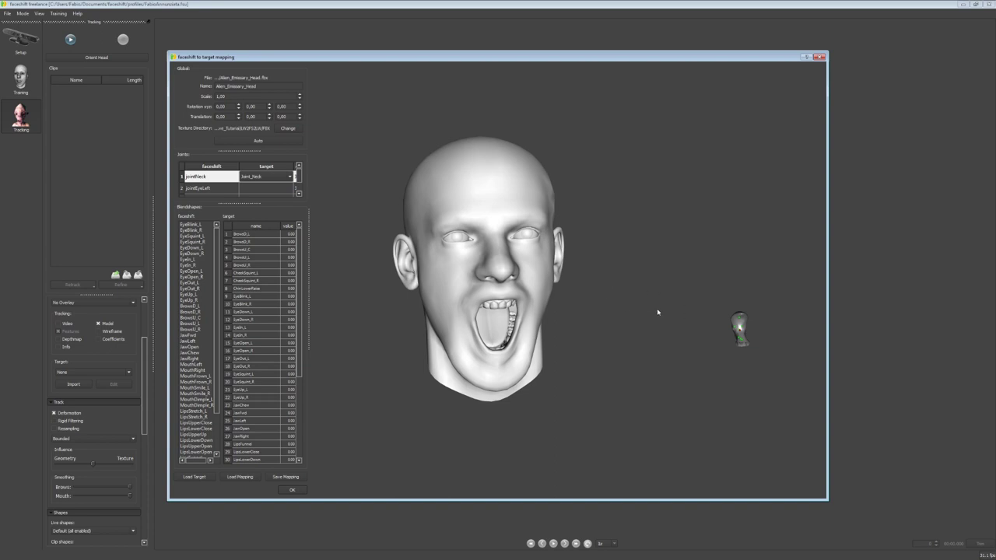
- Set the alien head's Y rotation to 180 and enlarge its scale to 7.80
{"action": "double_click", "coordinate": [258, 107]}
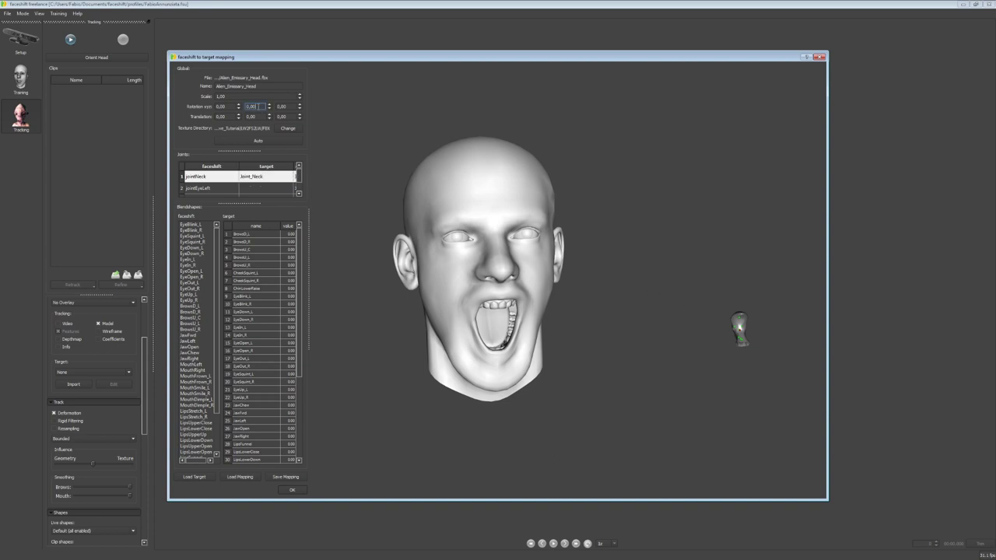
{"action": "type", "text": "180"}
{"action": "key", "text": "Return"}
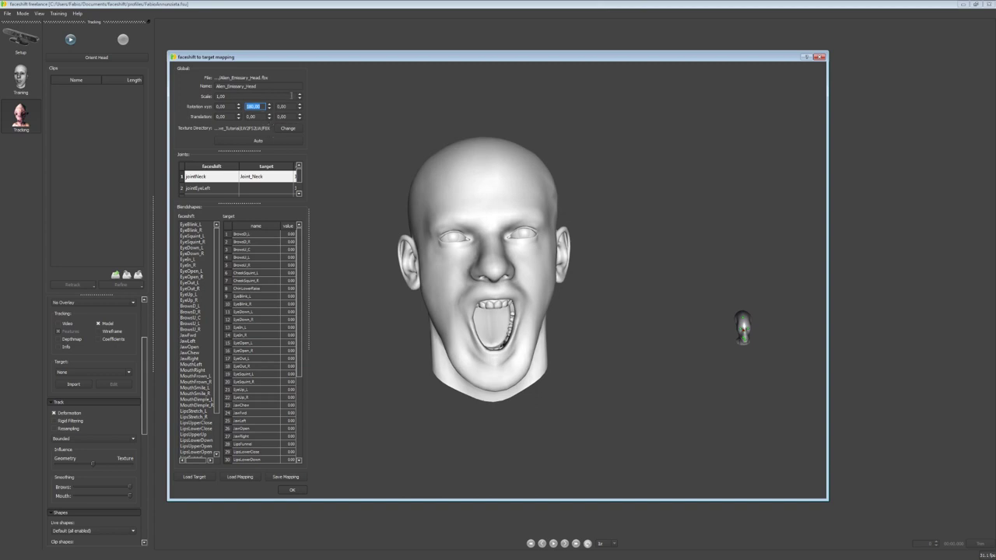
{"action": "left_click", "coordinate": [299, 96]}
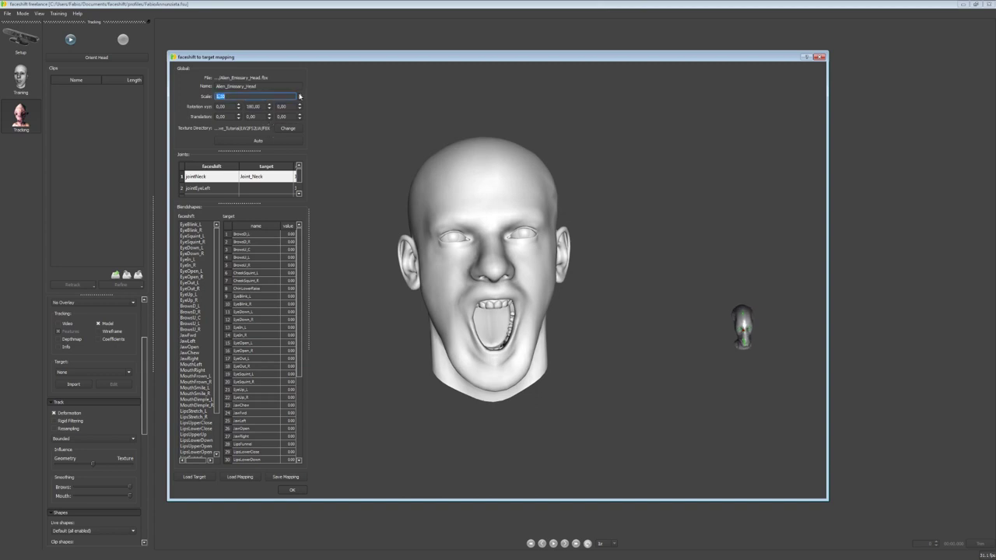
{"action": "left_click_drag", "start_coordinate": [298, 95], "coordinate": [299, 95]}
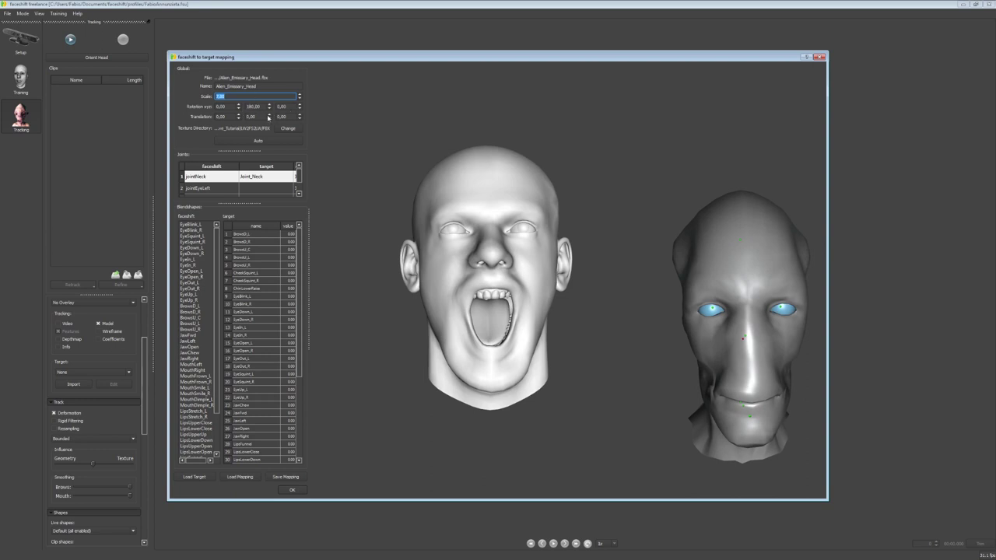
- Raise the alien head level with the reference head by setting its Y translation to 54
{"action": "left_click", "coordinate": [270, 115]}
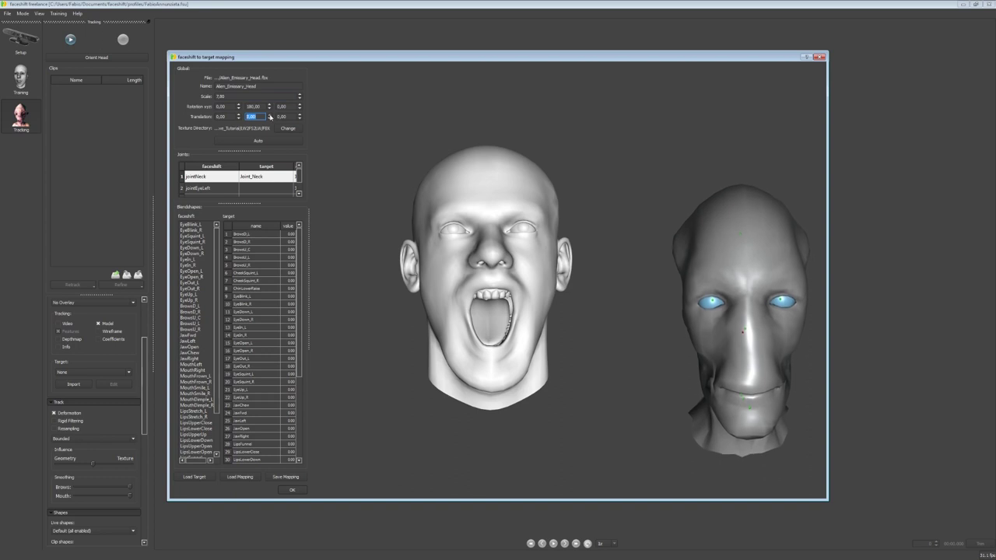
{"action": "left_click", "coordinate": [270, 114]}
{"action": "left_click", "coordinate": [270, 114]}
{"action": "left_click", "coordinate": [269, 114]}
{"action": "left_click", "coordinate": [270, 115]}
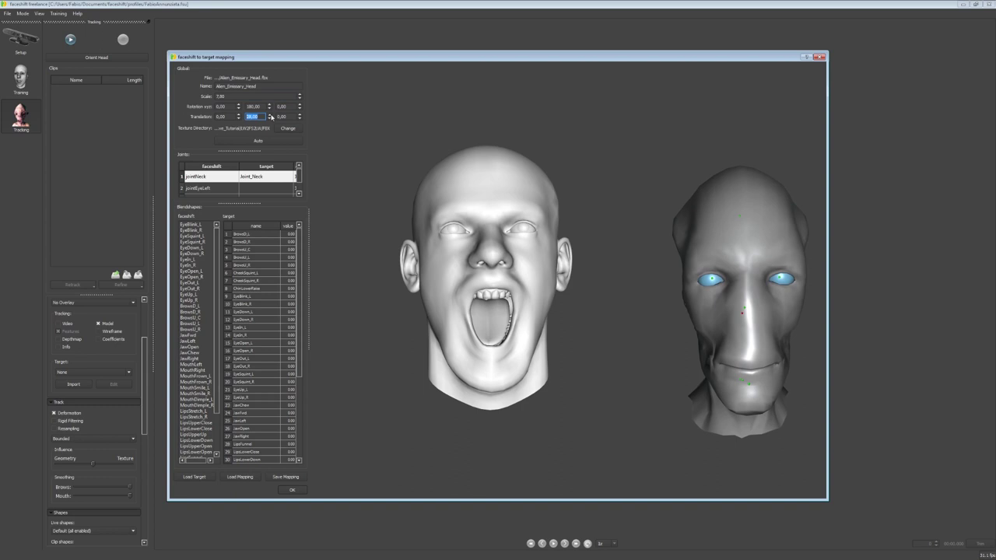
{"action": "left_click", "coordinate": [270, 115]}
{"action": "left_click", "coordinate": [270, 114]}
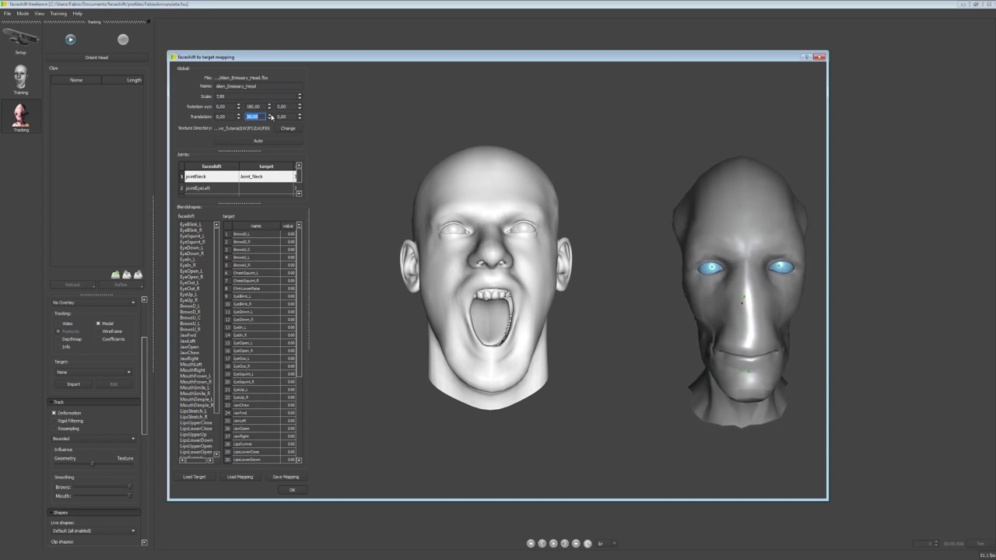
{"action": "left_click", "coordinate": [270, 114]}
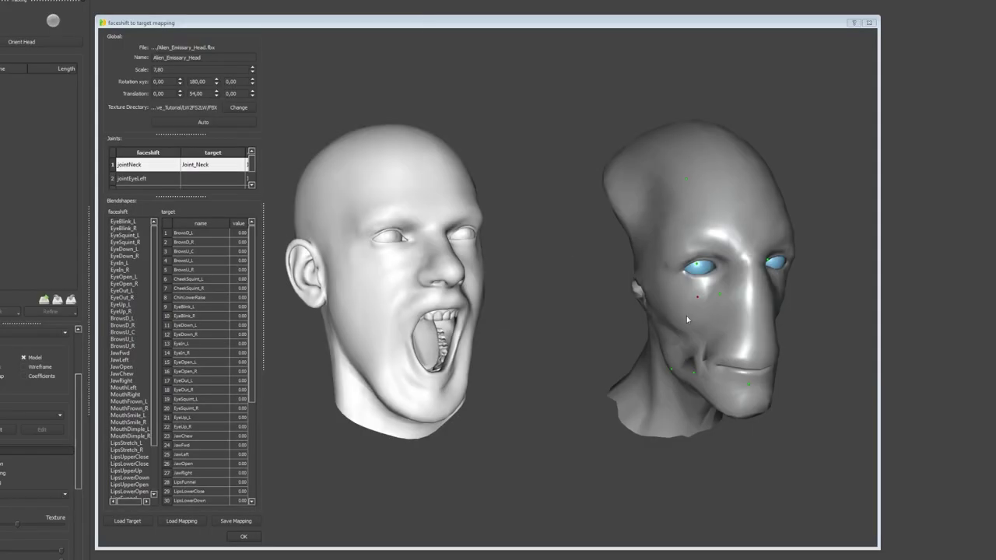
- Set the target's texture directory to the Images folder inside Lightwave_Tutorial\LW2FS2LW
{"action": "left_click", "coordinate": [236, 110]}
{"action": "double_click", "coordinate": [426, 223]}
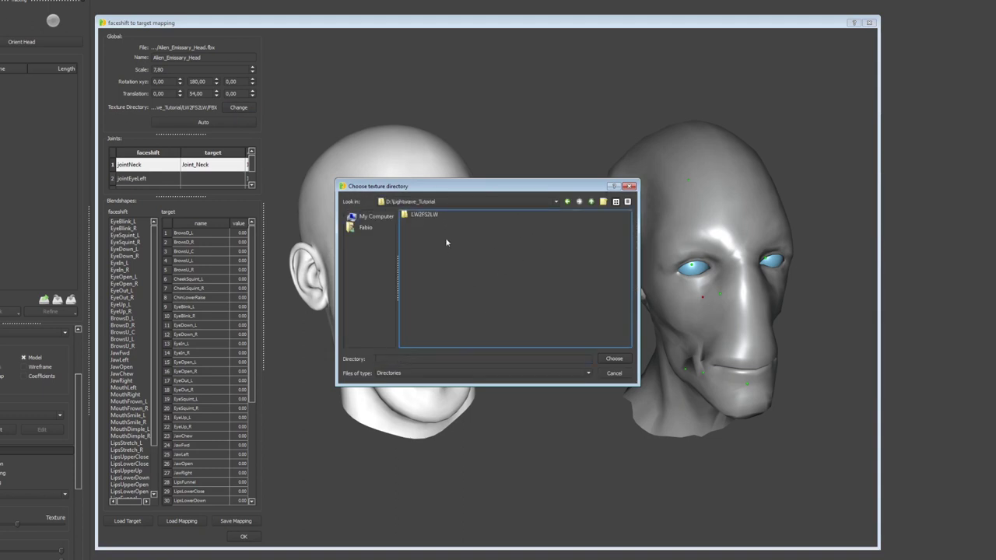
{"action": "double_click", "coordinate": [429, 216]}
{"action": "double_click", "coordinate": [424, 240]}
{"action": "left_click", "coordinate": [614, 359]}
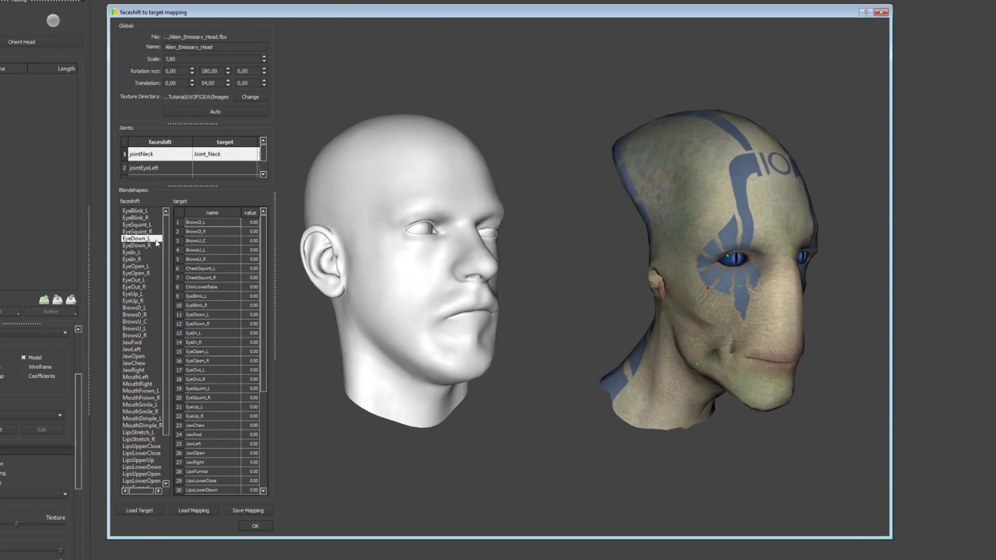
- Preview the EyeDown_L and EyeDown_R blendshapes and look over the target's blendshape list
{"action": "left_click", "coordinate": [159, 238]}
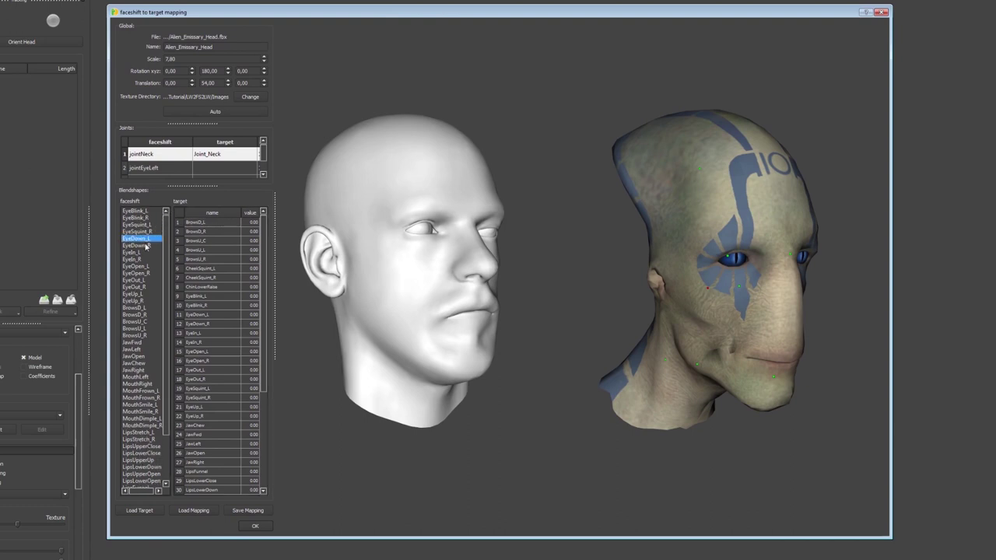
{"action": "left_click", "coordinate": [145, 245]}
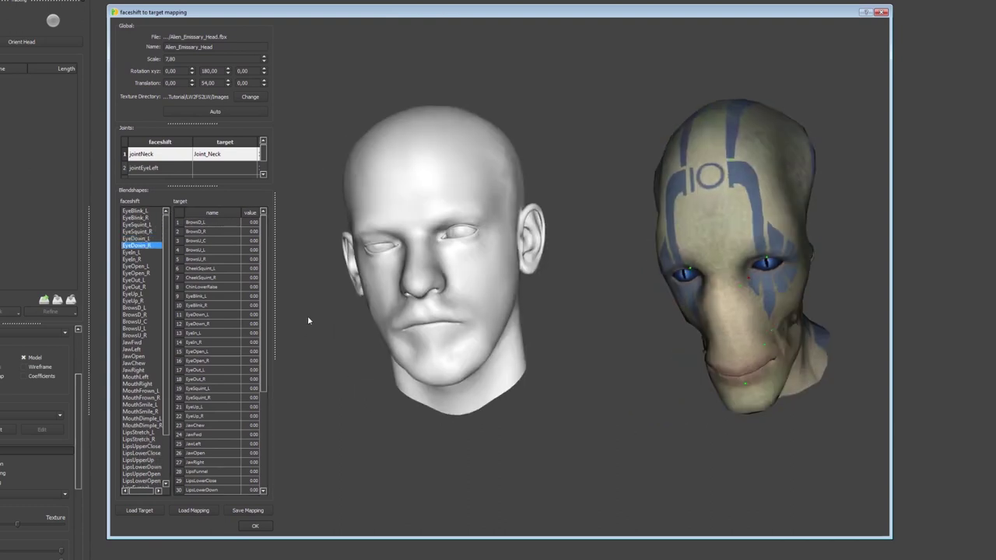
{"action": "left_click_drag", "start_coordinate": [263, 259], "coordinate": [266, 240]}
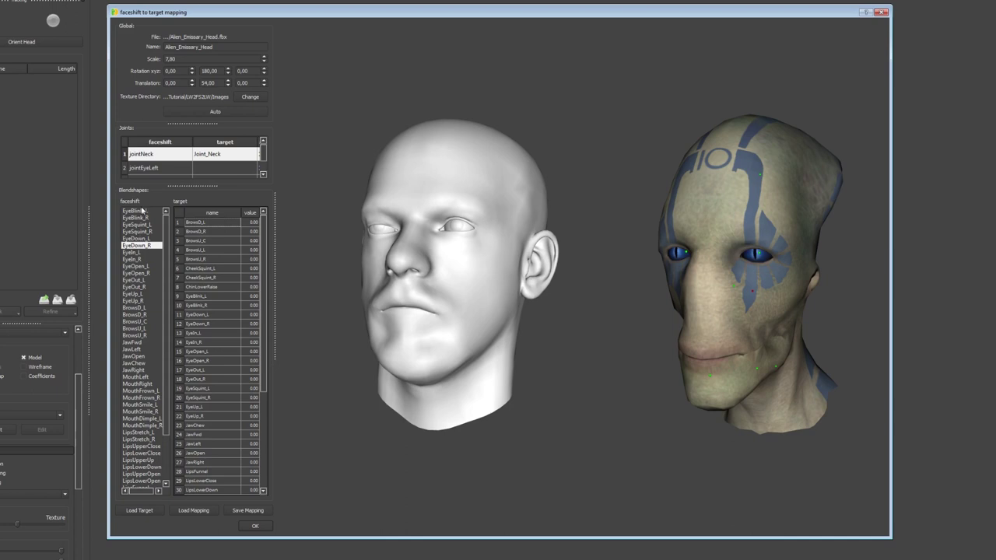
- Map faceshift's EyeBlink_L and EyeBlink_R to the target's matching EyeBlink_L and EyeBlink_R blendshapes at a value of 1.00
{"action": "left_click", "coordinate": [141, 208]}
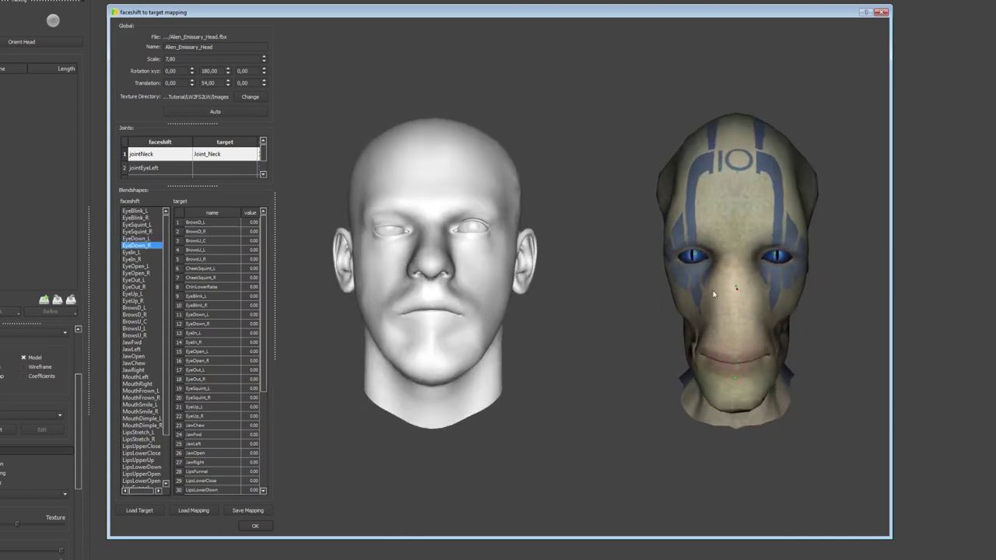
{"action": "left_click", "coordinate": [138, 212]}
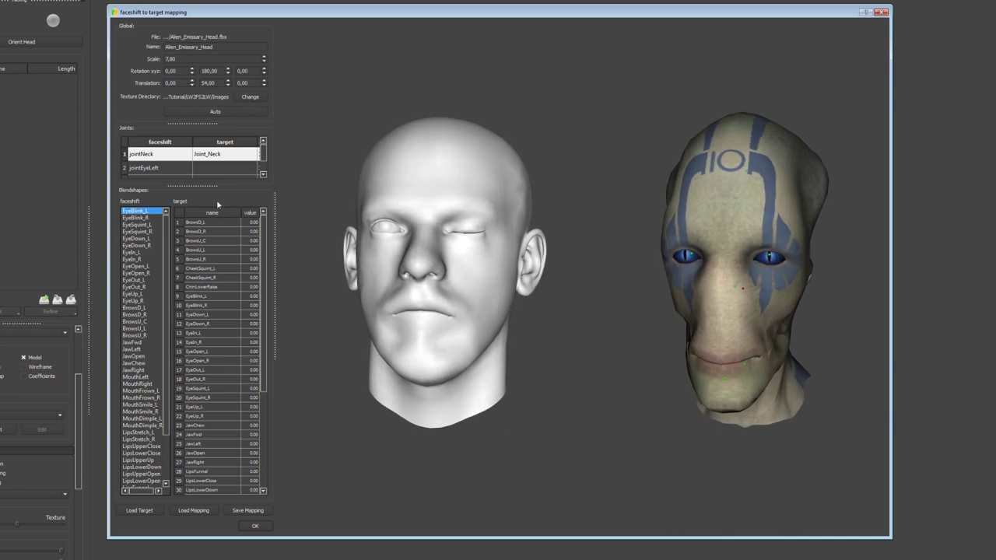
{"action": "left_click_drag", "start_coordinate": [261, 235], "coordinate": [260, 259]}
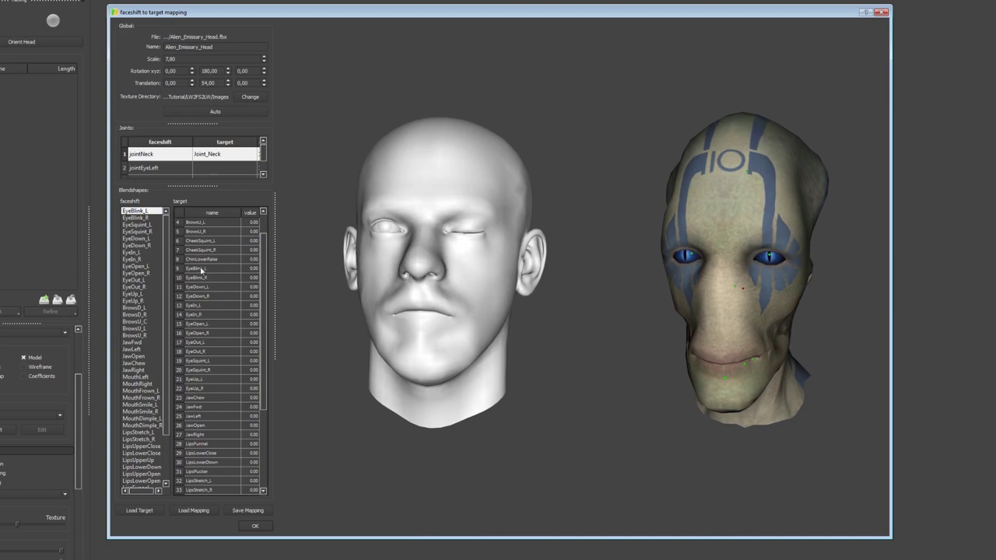
{"action": "left_click_drag", "start_coordinate": [191, 272], "coordinate": [286, 267]}
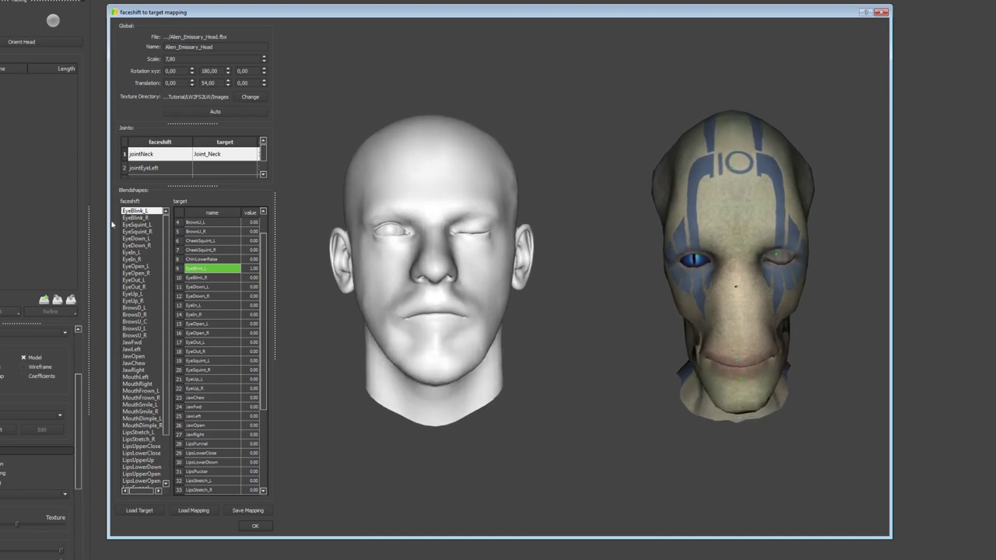
{"action": "left_click", "coordinate": [139, 219]}
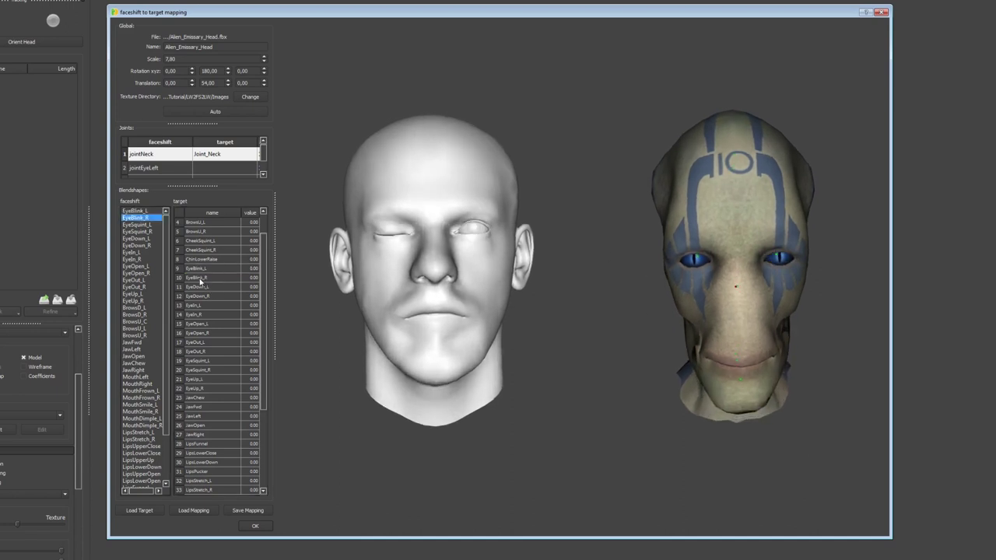
{"action": "left_click_drag", "start_coordinate": [203, 278], "coordinate": [312, 267]}
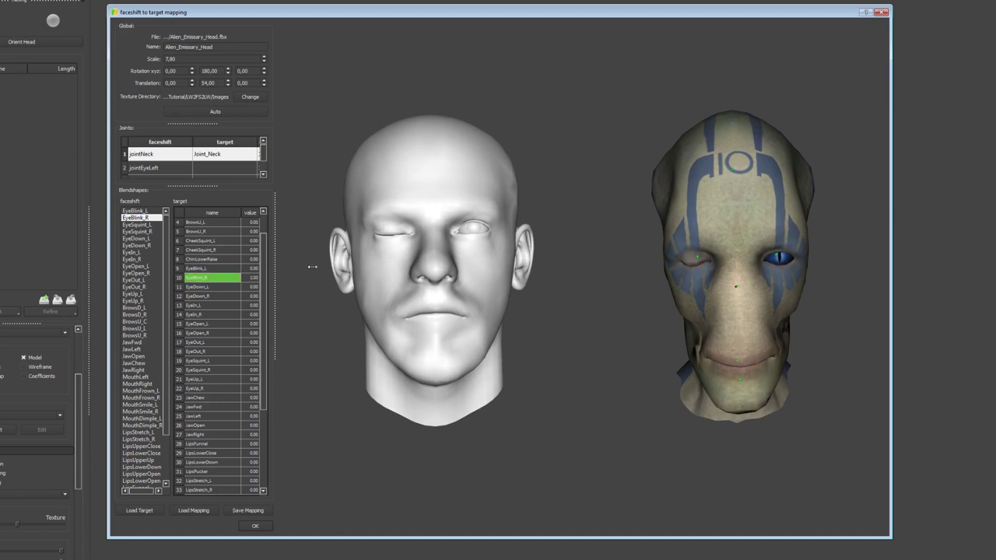
- Map faceshift's EyeSquint_L and EyeSquint_R to the target's EyeSquint_L and EyeSquint_R blendshapes at a value of 1.00
{"action": "left_click", "coordinate": [146, 225]}
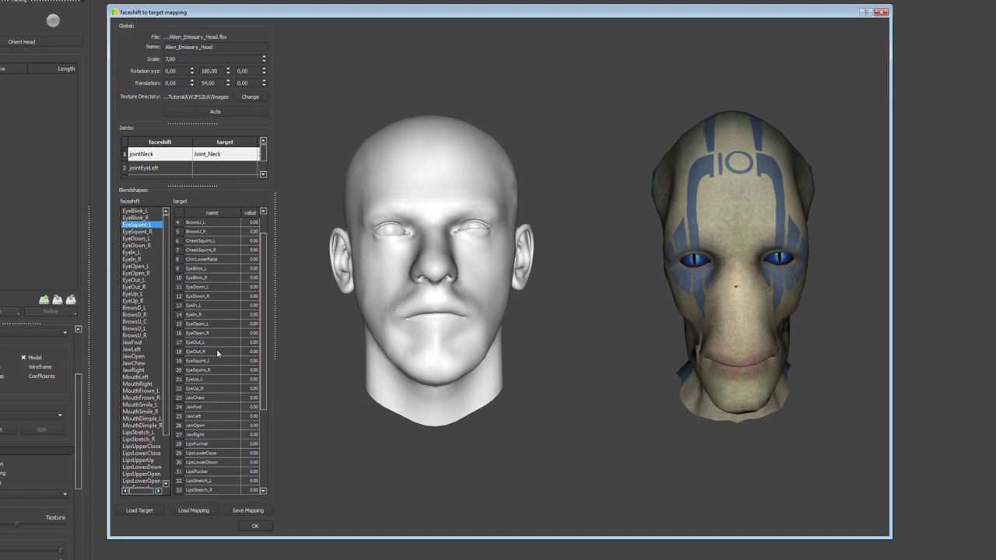
{"action": "left_click_drag", "start_coordinate": [208, 362], "coordinate": [286, 354]}
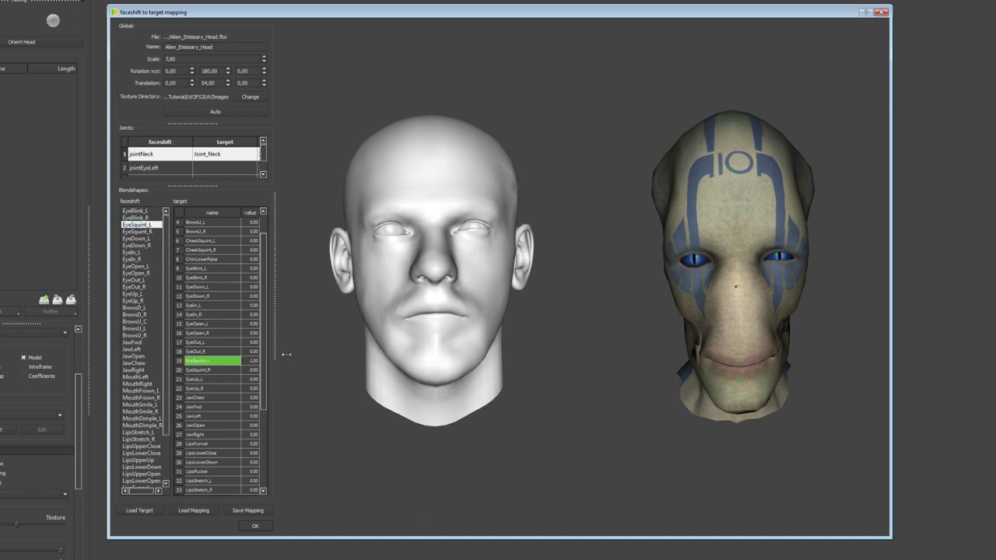
{"action": "left_click", "coordinate": [140, 231]}
{"action": "left_click_drag", "start_coordinate": [212, 376], "coordinate": [241, 371]}
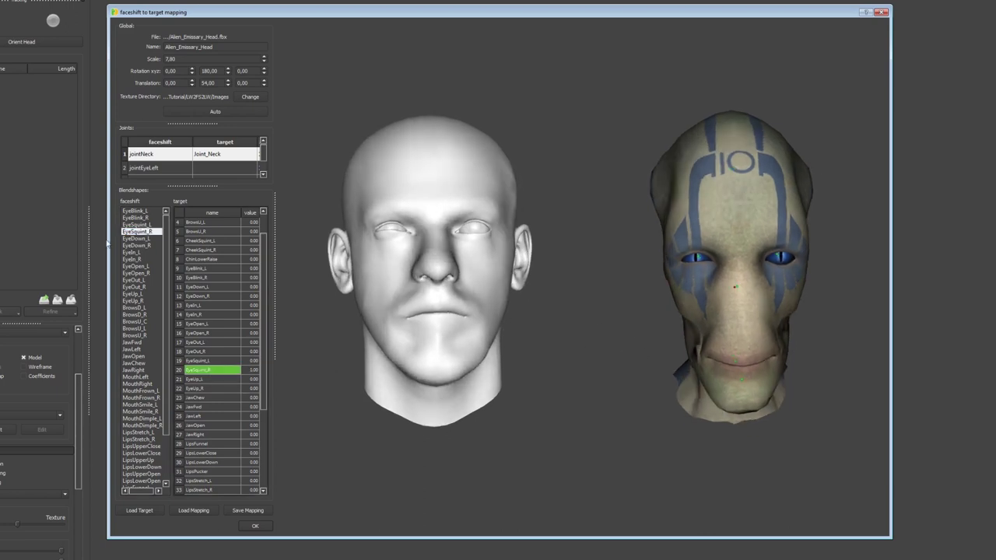
- Map faceshift's EyeDown_L and EyeDown_R to the target's EyeDown_L and EyeDown_R blendshapes, with EyeDown_R at 1.00
{"action": "left_click", "coordinate": [141, 238]}
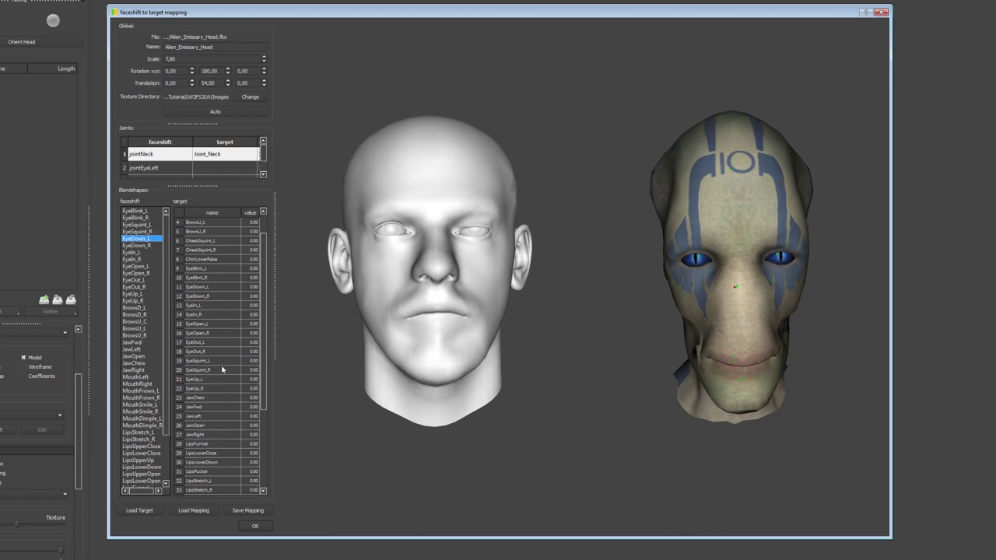
{"action": "left_click", "coordinate": [205, 288]}
{"action": "left_click", "coordinate": [148, 245]}
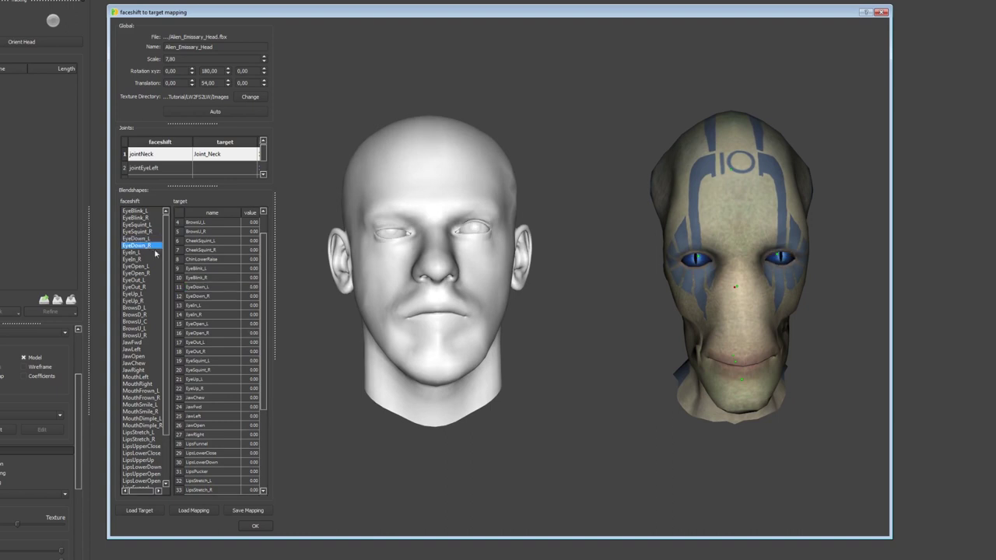
{"action": "left_click", "coordinate": [207, 297]}
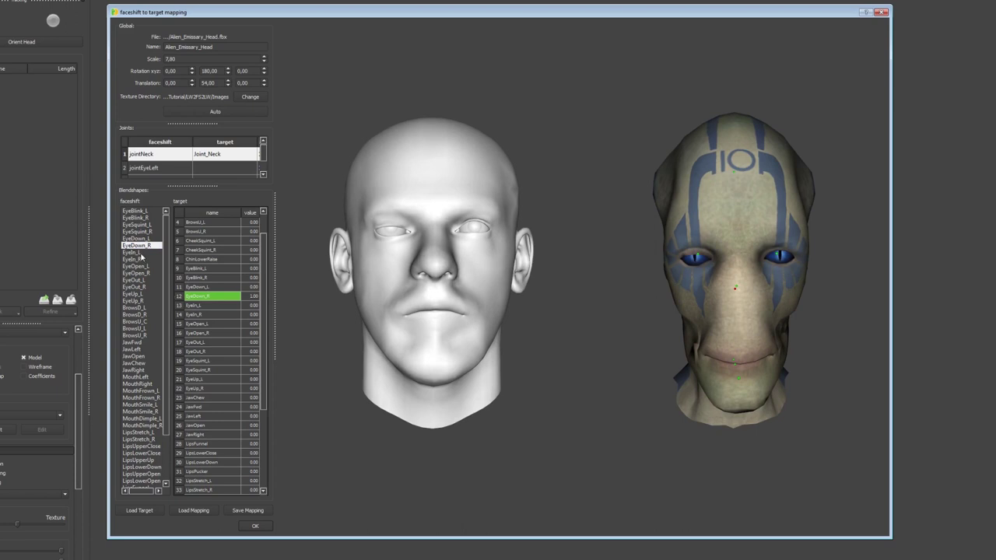
- Map faceshift's EyeIn_L to the target's matching EyeIn_L blendshape
{"action": "left_click", "coordinate": [141, 254]}
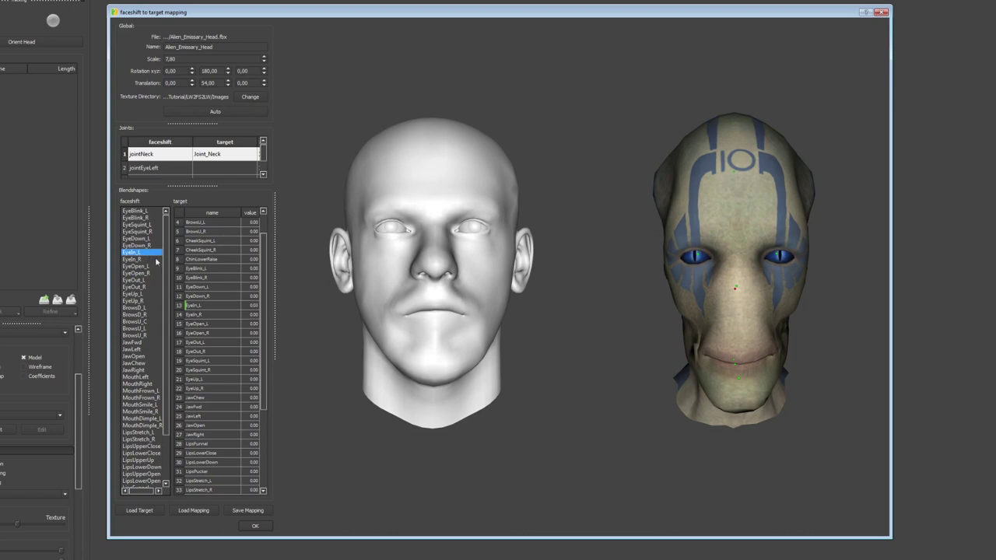
{"action": "left_click_drag", "start_coordinate": [194, 306], "coordinate": [207, 305]}
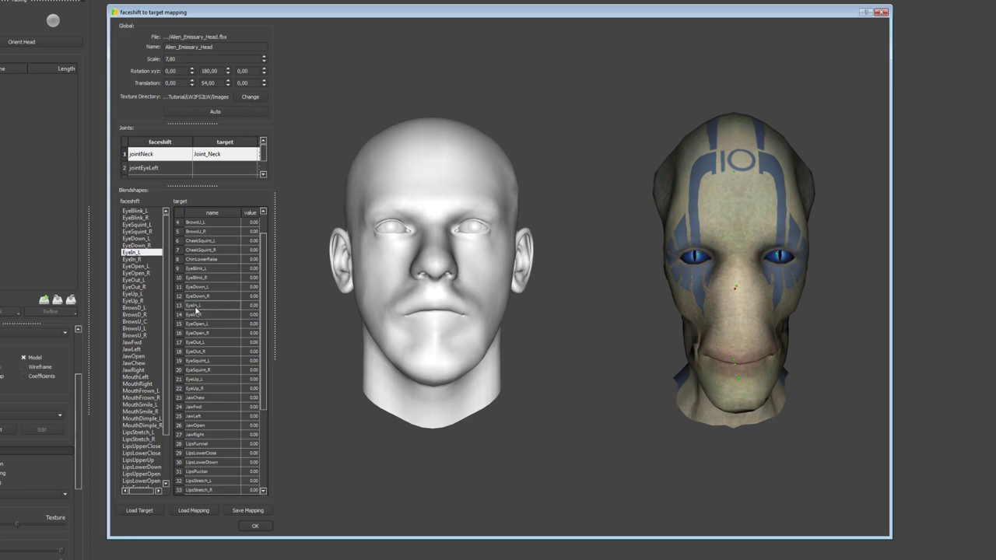
{"action": "left_click_drag", "start_coordinate": [195, 307], "coordinate": [215, 306]}
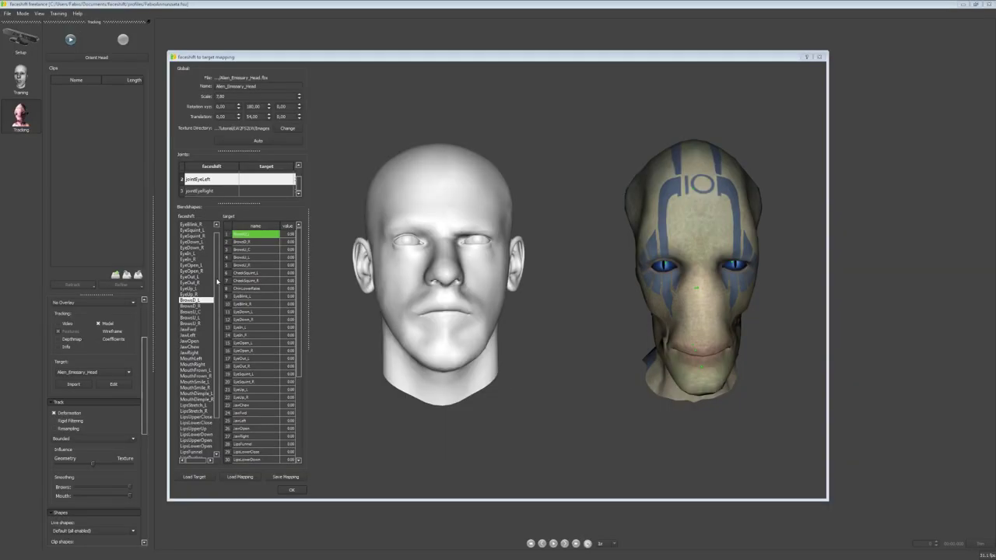
- Go through the eye, brow, jaw and mouth blendshapes and compare each expression on the reference and alien heads
{"action": "left_click_drag", "start_coordinate": [217, 282], "coordinate": [219, 291]}
{"action": "left_click", "coordinate": [201, 254]}
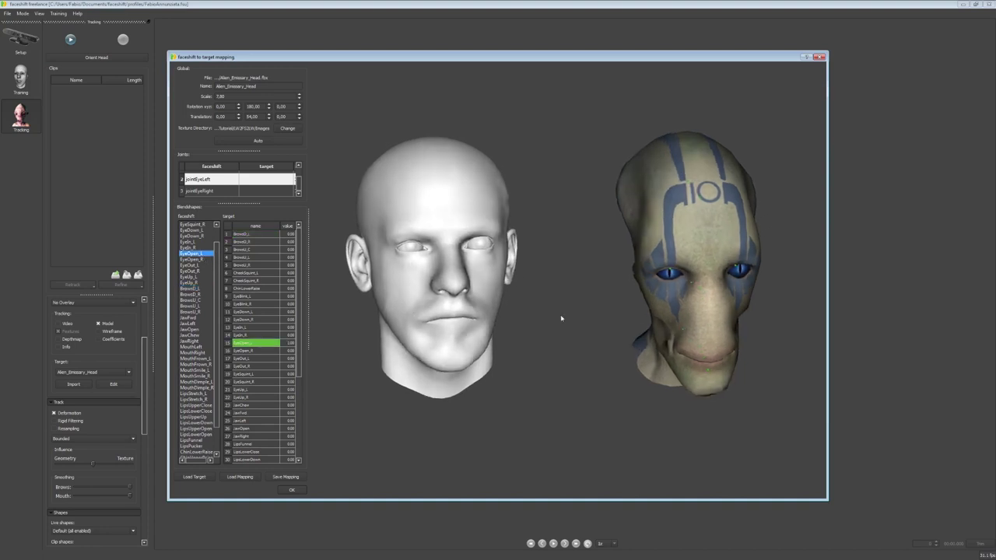
{"action": "scroll", "coordinate": [215, 272], "scroll_direction": "up", "scroll_amount": 1}
{"action": "left_click", "coordinate": [204, 276]}
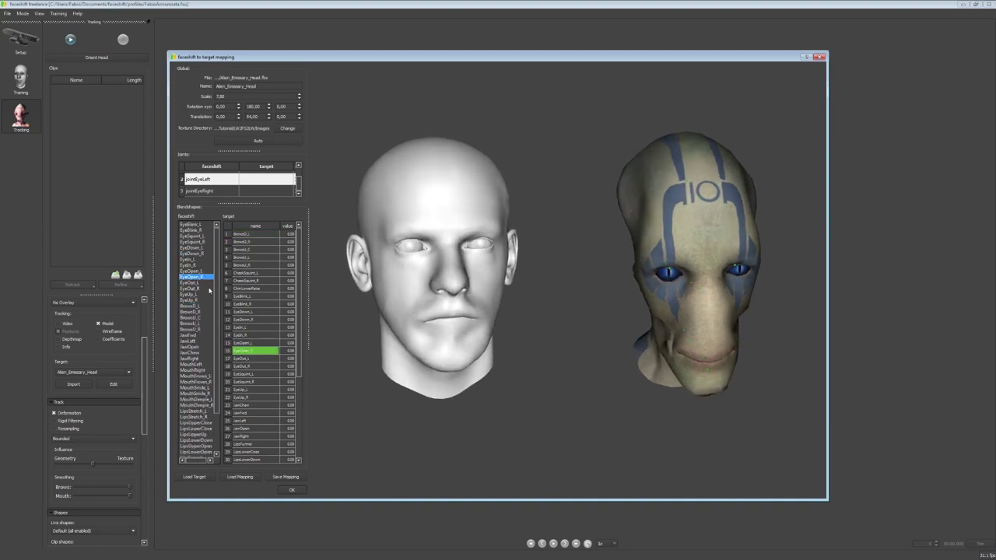
{"action": "left_click", "coordinate": [204, 290]}
{"action": "left_click", "coordinate": [190, 318]}
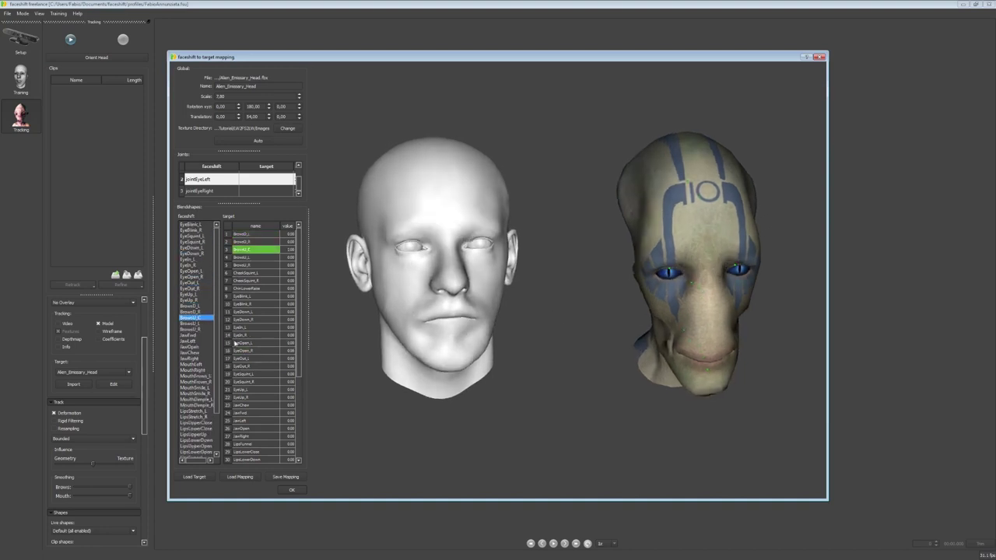
{"action": "left_click", "coordinate": [199, 295]}
{"action": "key", "text": "Down"}
{"action": "key", "text": "Down"}
{"action": "key", "text": "Down"}
{"action": "key", "text": "Down"}
{"action": "key", "text": "Down"}
{"action": "key", "text": "Down"}
{"action": "key", "text": "Down"}
{"action": "key", "text": "Down"}
{"action": "key", "text": "Down"}
{"action": "key", "text": "Down"}
{"action": "key", "text": "Down"}
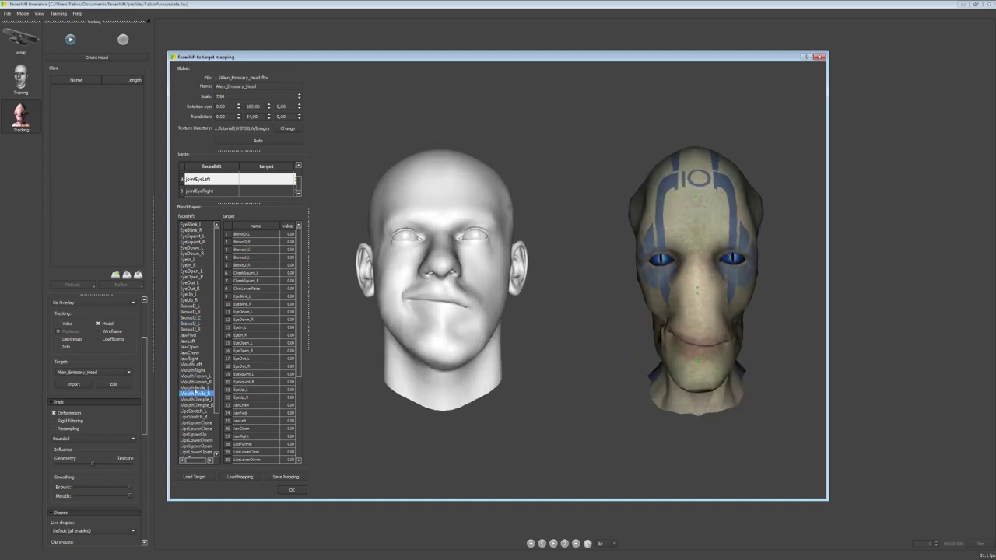
{"action": "left_click", "coordinate": [181, 323]}
{"action": "left_click", "coordinate": [183, 295]}
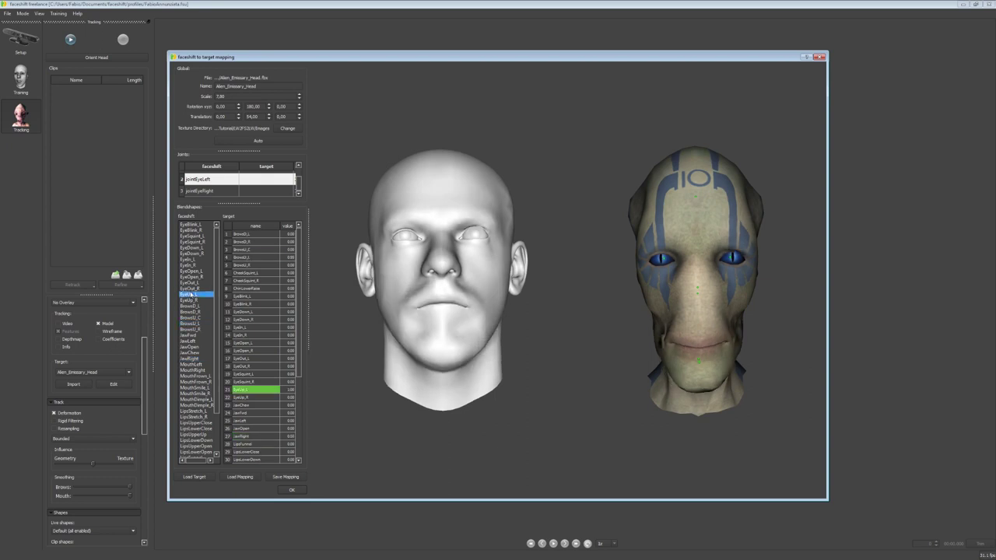
{"action": "left_click", "coordinate": [193, 270]}
{"action": "left_click", "coordinate": [194, 255]}
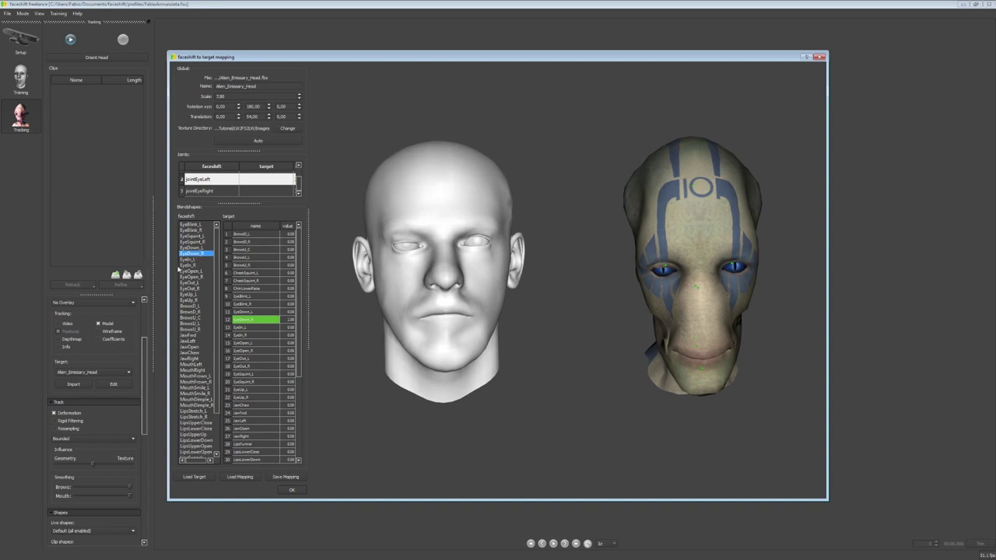
- Set the target's EyeOpen_R blendshape to 1.00 for faceshift's EyeOpen_R
{"action": "left_click", "coordinate": [195, 277]}
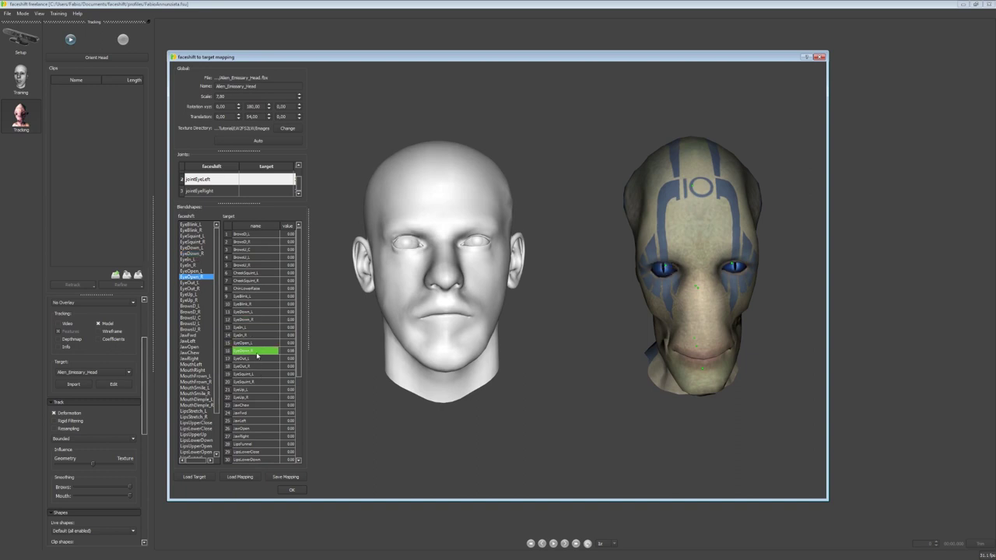
{"action": "left_click_drag", "start_coordinate": [258, 351], "coordinate": [229, 343]}
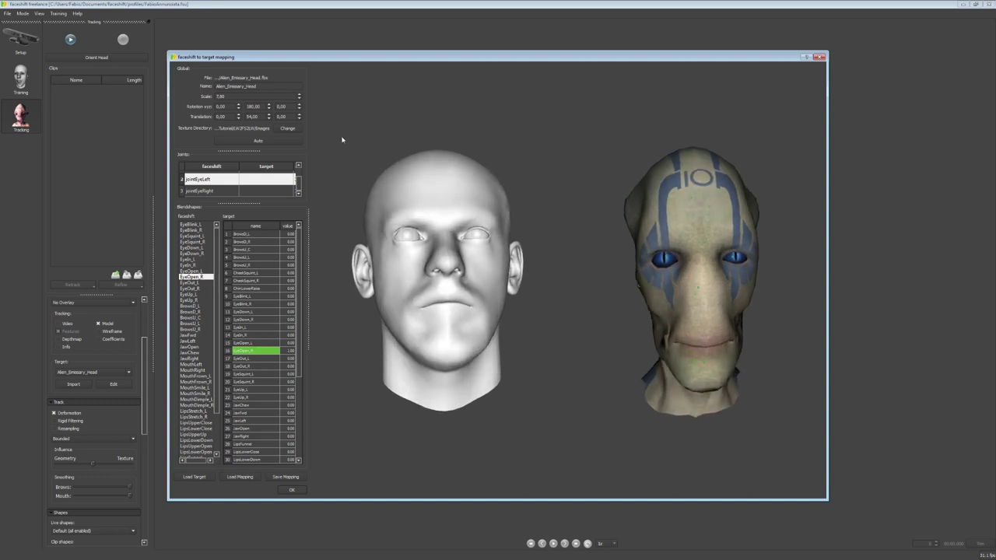
- Assign the target joints JointEye_L to jointEyeLeft and JointEye_R to jointEyeRight
{"action": "double_click", "coordinate": [280, 180]}
{"action": "left_click", "coordinate": [290, 180]}
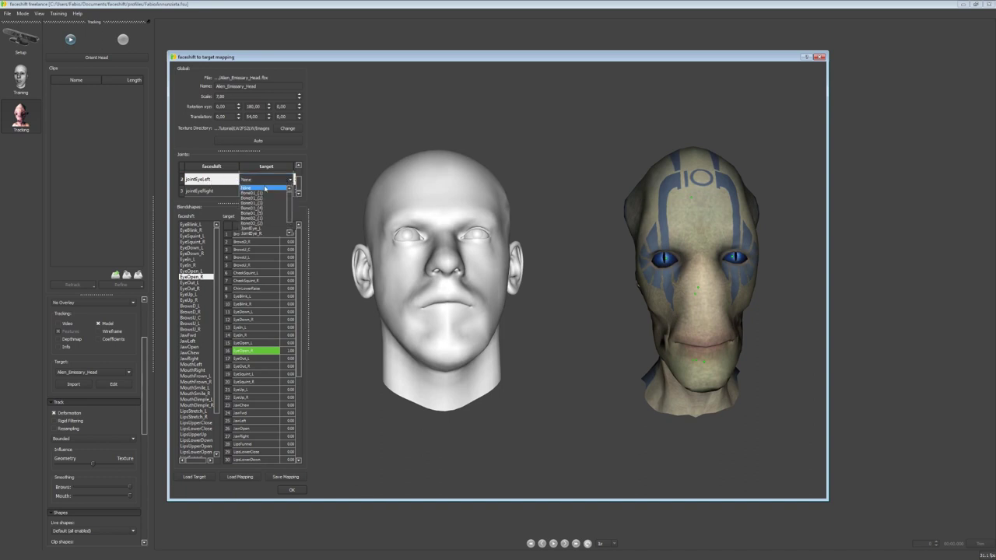
{"action": "left_click", "coordinate": [270, 229]}
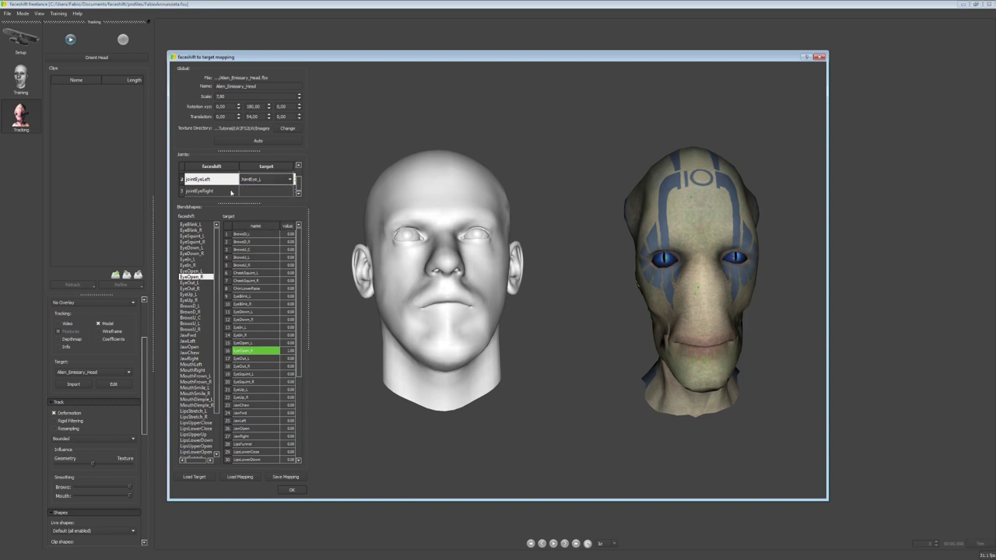
{"action": "left_click", "coordinate": [269, 194]}
{"action": "left_click", "coordinate": [289, 195]}
{"action": "left_click", "coordinate": [290, 194]}
{"action": "left_click", "coordinate": [270, 245]}
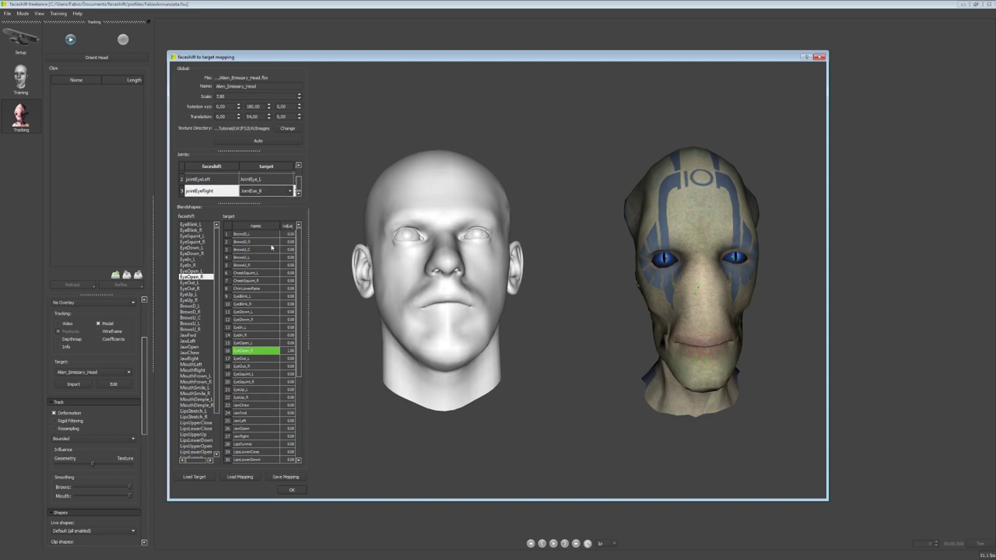
{"action": "left_click", "coordinate": [278, 182]}
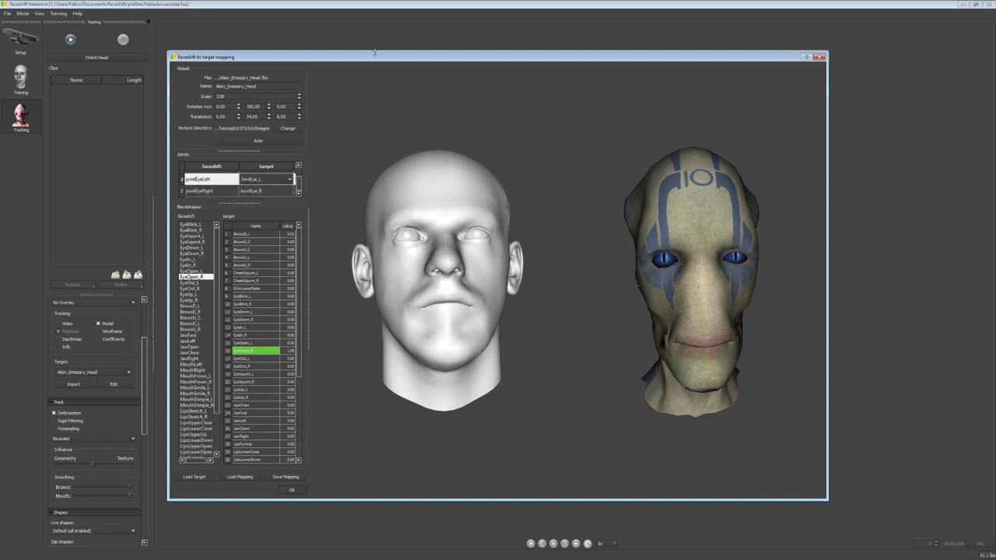
- Save the mapping over the existing Alien_Emissary.fst in the faceshift targets folder and accept the target mapping
{"action": "left_click_drag", "start_coordinate": [375, 60], "coordinate": [375, 29]}
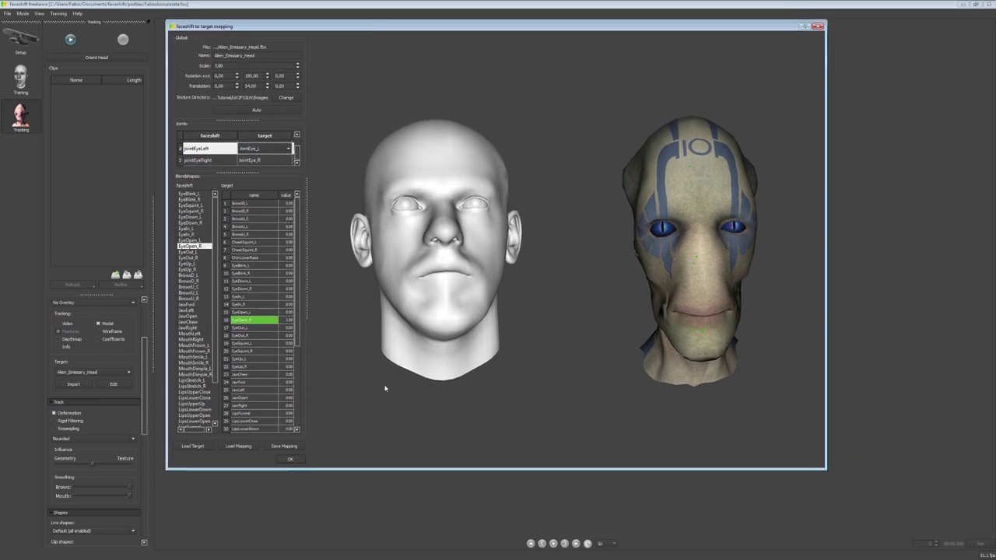
{"action": "left_click", "coordinate": [285, 447]}
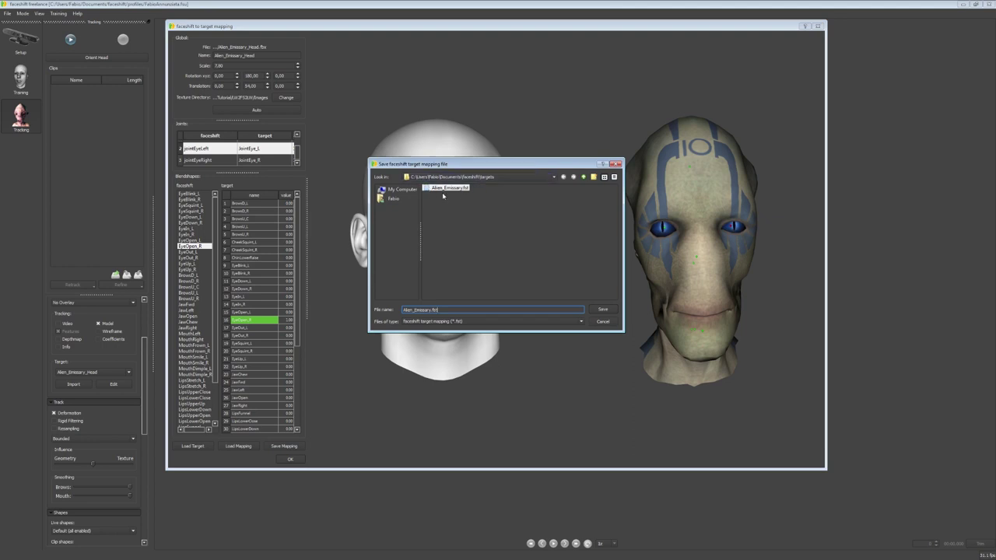
{"action": "left_click", "coordinate": [446, 196]}
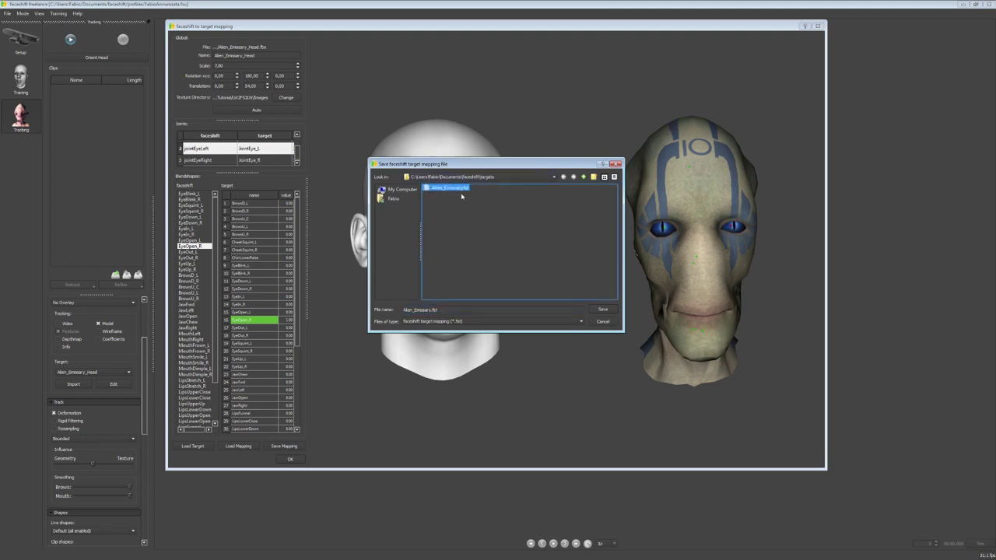
{"action": "left_click", "coordinate": [604, 309]}
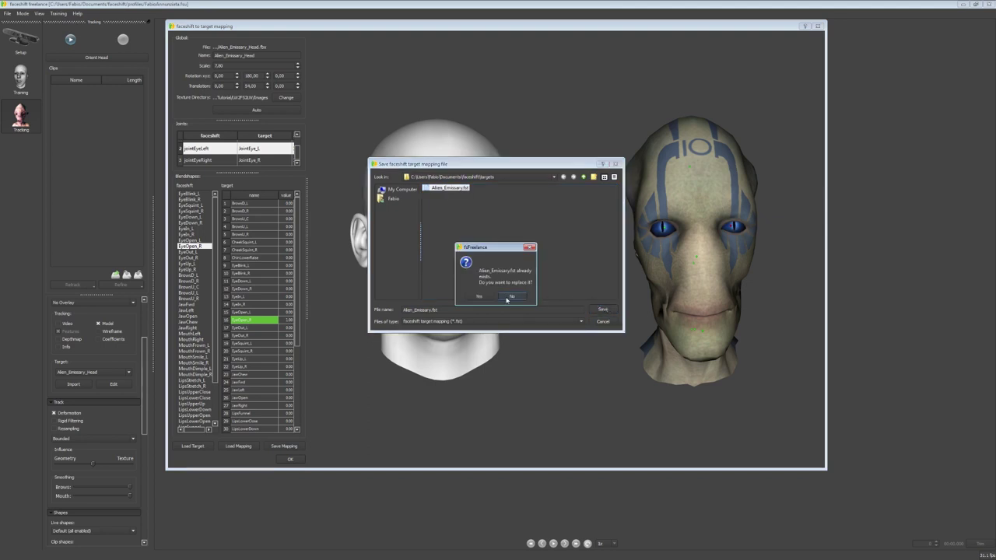
{"action": "left_click", "coordinate": [479, 297]}
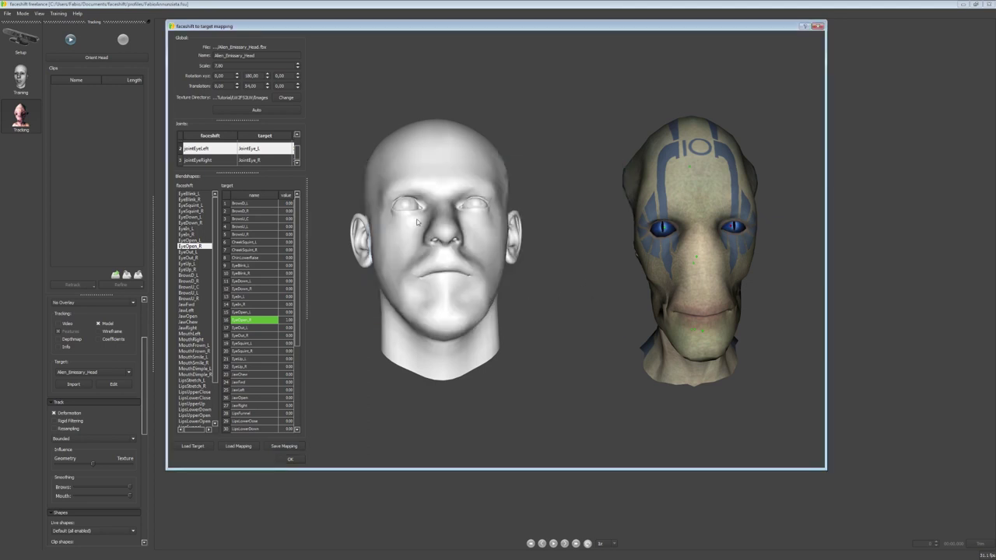
{"action": "left_click", "coordinate": [297, 461]}
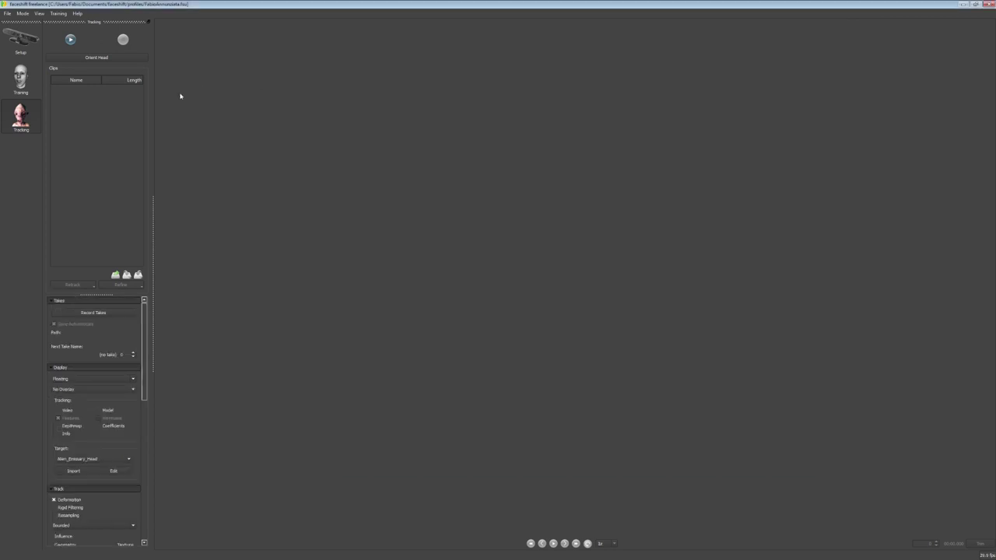
- Start live tracking to check the alien head's motion, and reopen the Alien_Emissary_Head target mapping for editing
{"action": "left_click", "coordinate": [70, 39]}
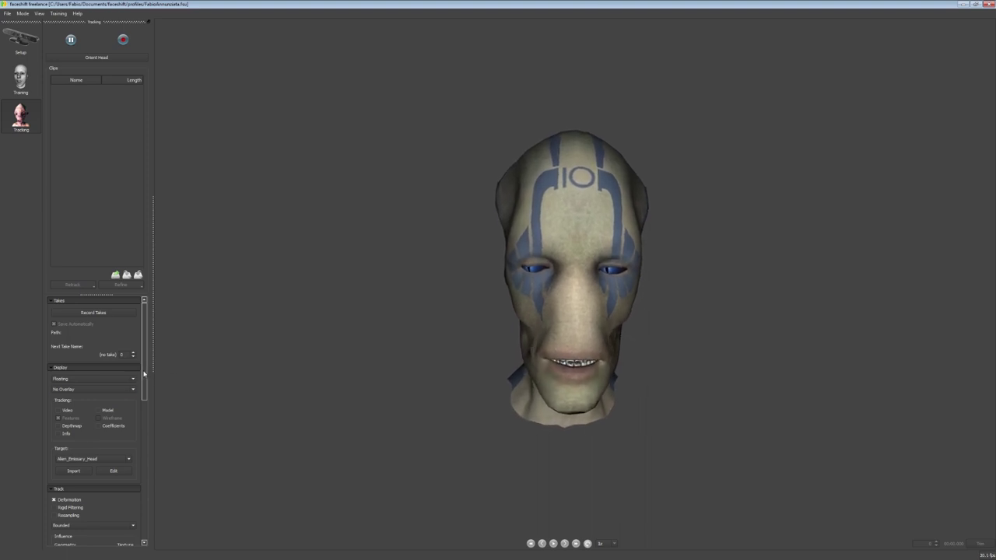
{"action": "left_click", "coordinate": [111, 471]}
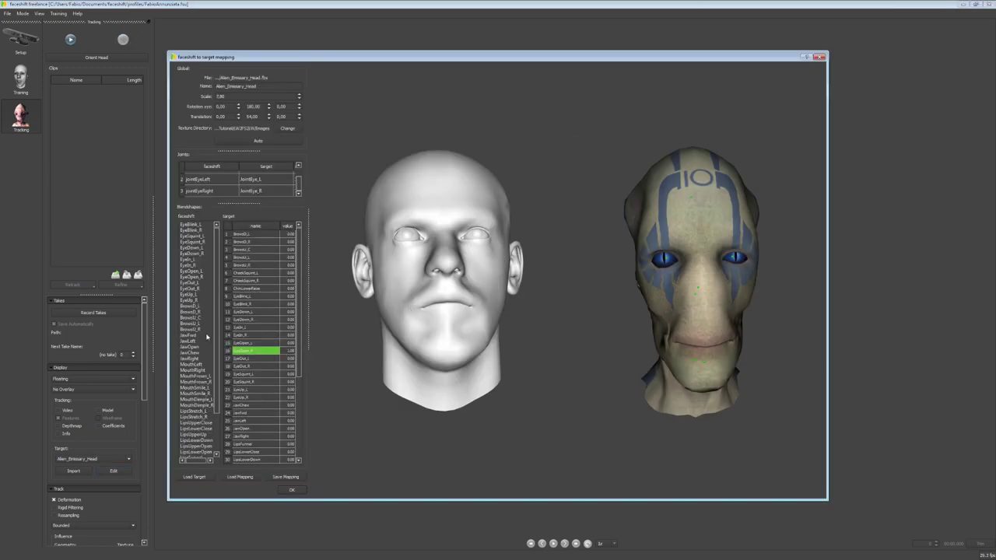
- Set the target's Puff blendshape to 0.30 for faceshift's Puff
{"action": "left_click_drag", "start_coordinate": [216, 314], "coordinate": [218, 359]}
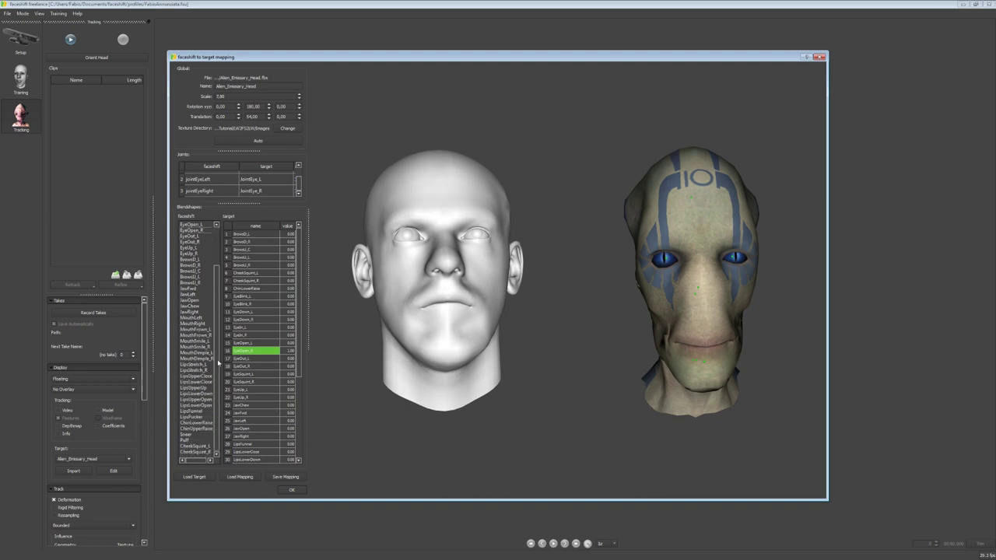
{"action": "left_click", "coordinate": [187, 441]}
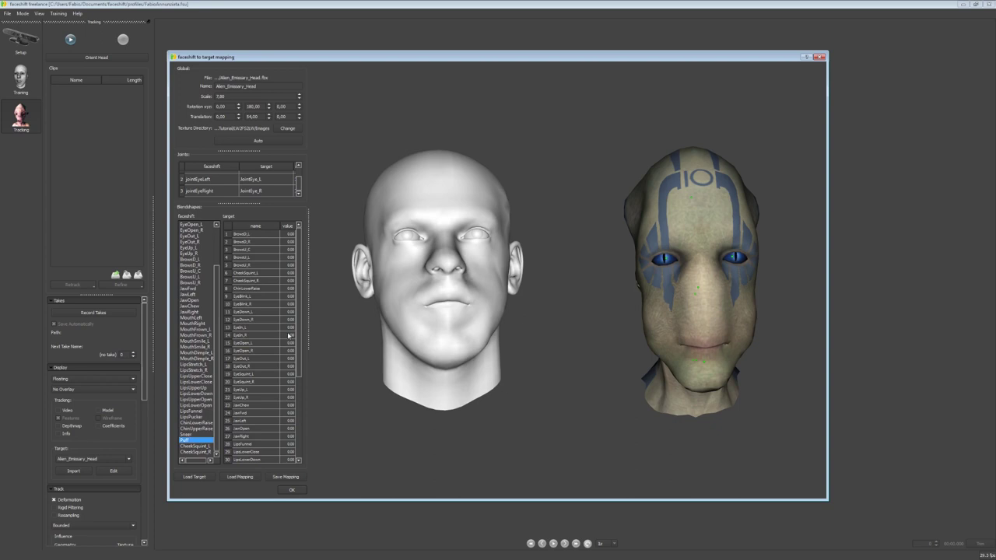
{"action": "left_click_drag", "start_coordinate": [298, 336], "coordinate": [247, 452]}
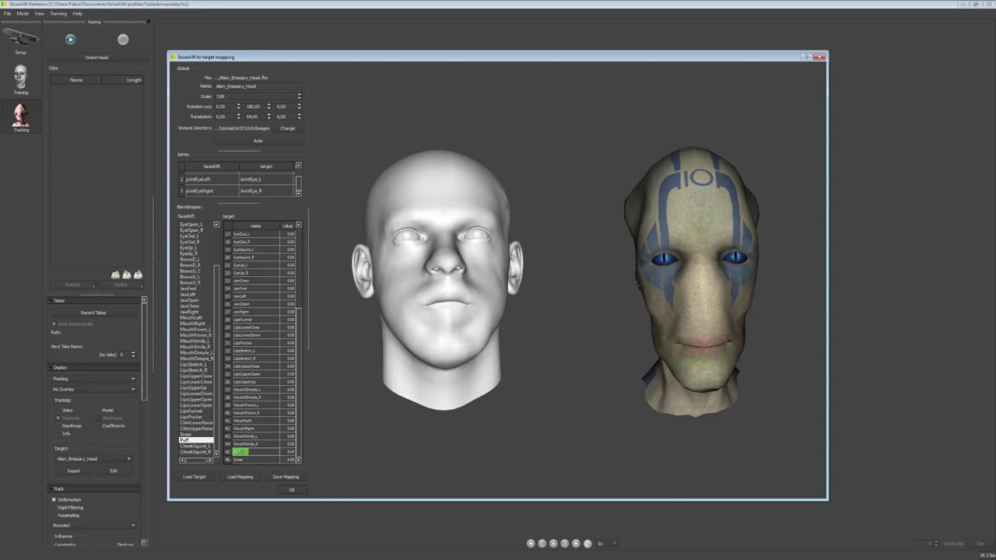
{"action": "mouse_move", "coordinate": [764, 293]}
{"action": "left_mouse_down"}
{"action": "mouse_move", "coordinate": [599, 291]}
{"action": "mouse_move", "coordinate": [765, 287]}
{"action": "mouse_move", "coordinate": [751, 282]}
{"action": "left_mouse_up"}
{"action": "left_click_drag", "start_coordinate": [577, 270], "coordinate": [654, 315]}
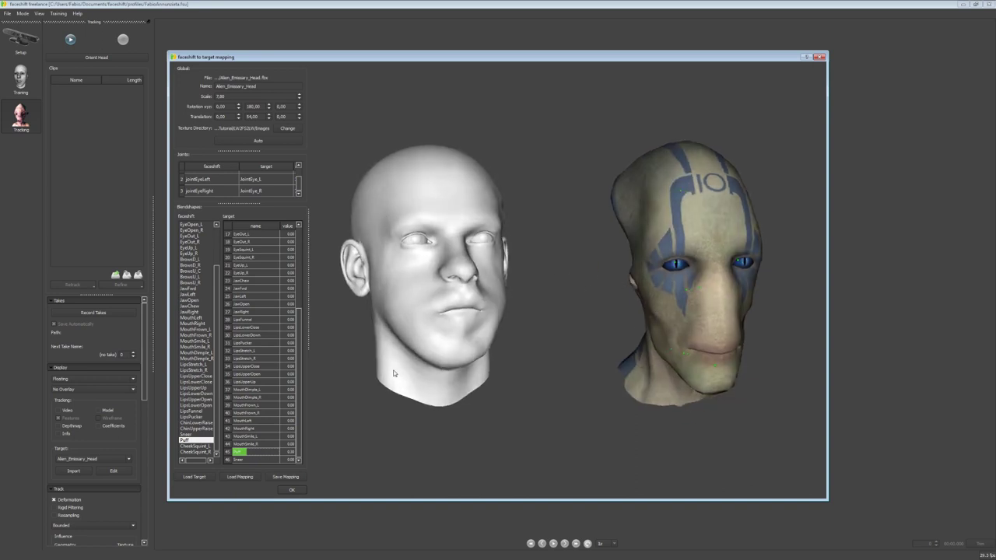
- Save the mapping over the existing Alien_Emissary.fst and accept the target mapping
{"action": "left_click", "coordinate": [274, 476]}
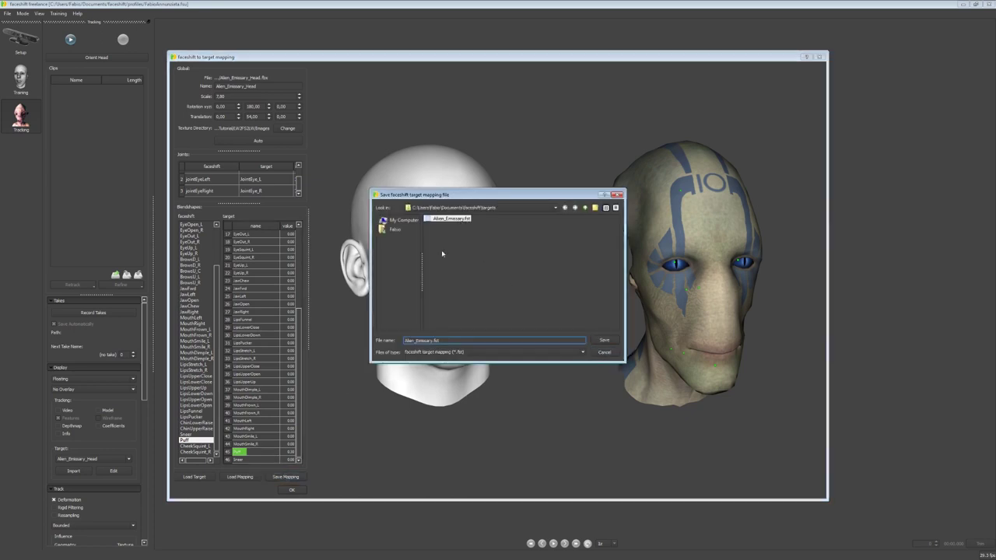
{"action": "key", "text": "Return"}
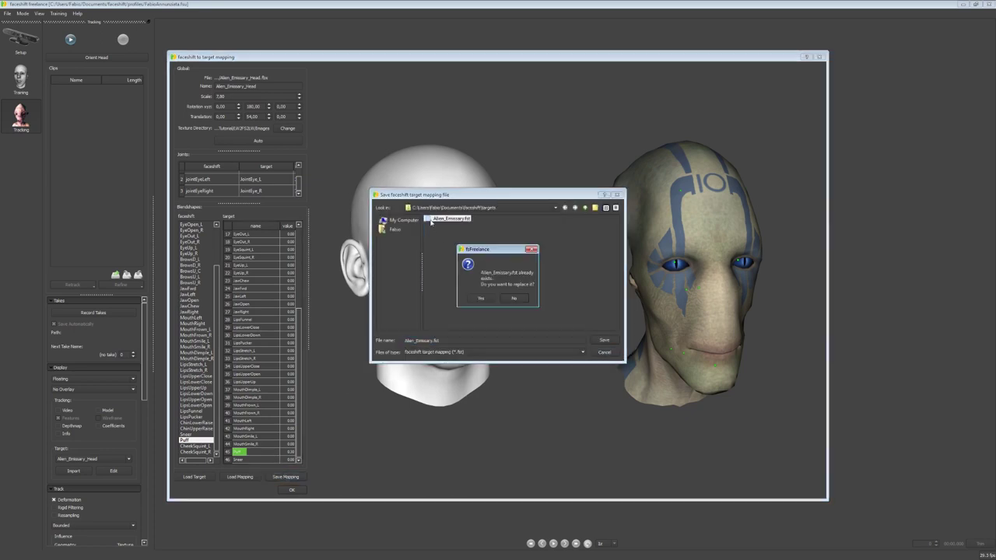
{"action": "left_click", "coordinate": [482, 299]}
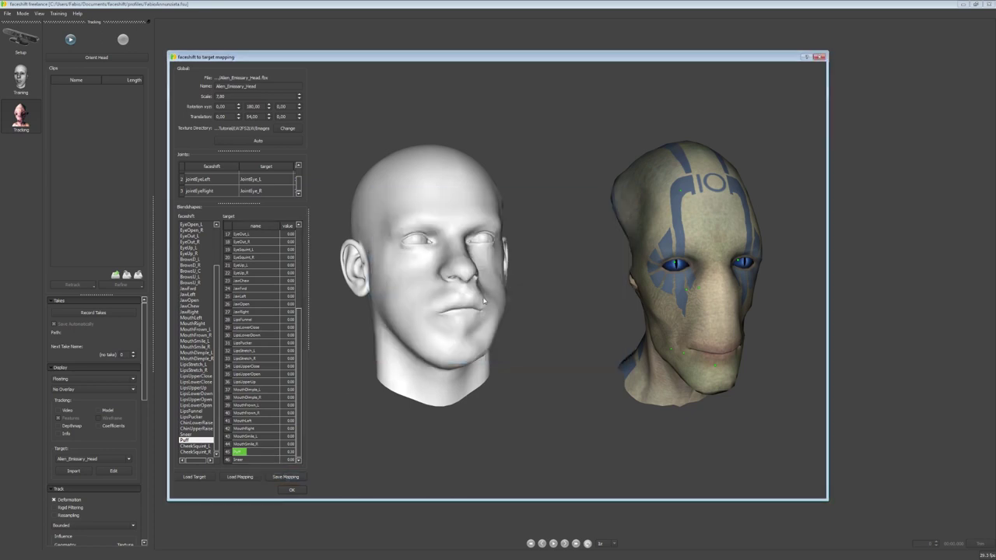
{"action": "left_click", "coordinate": [295, 490]}
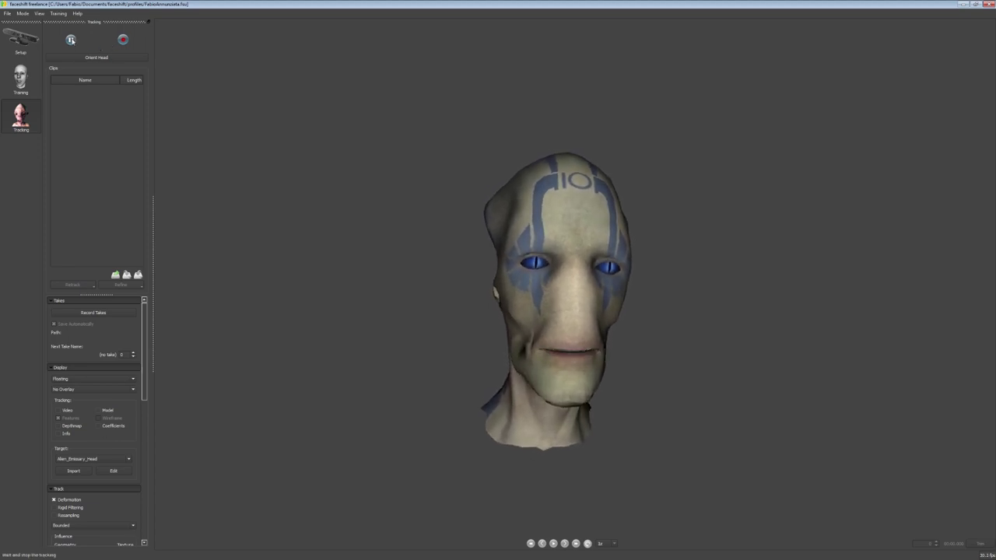
- Restart live tracking and record a performance clip with the alien head
{"action": "left_click", "coordinate": [71, 41]}
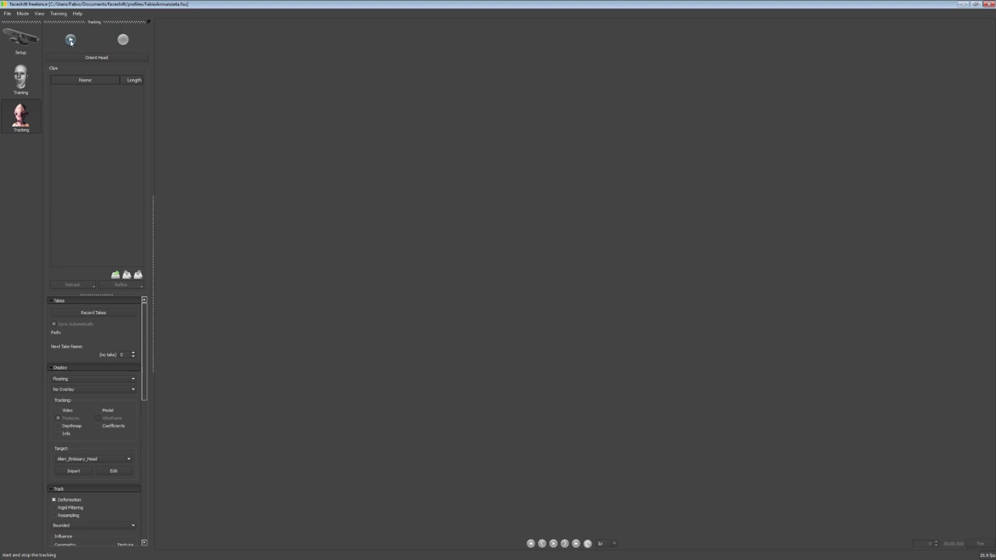
{"action": "left_click", "coordinate": [71, 40]}
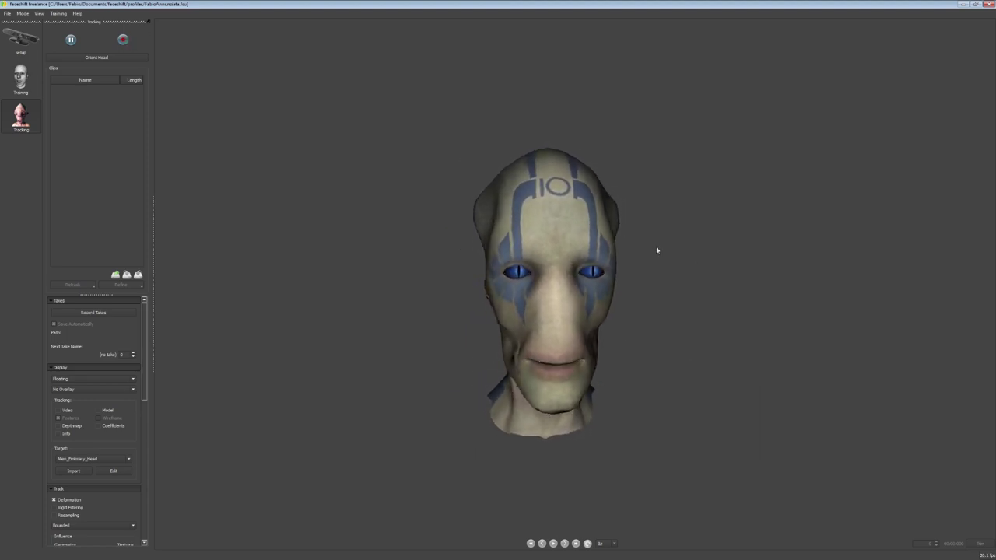
{"action": "left_click", "coordinate": [123, 40]}
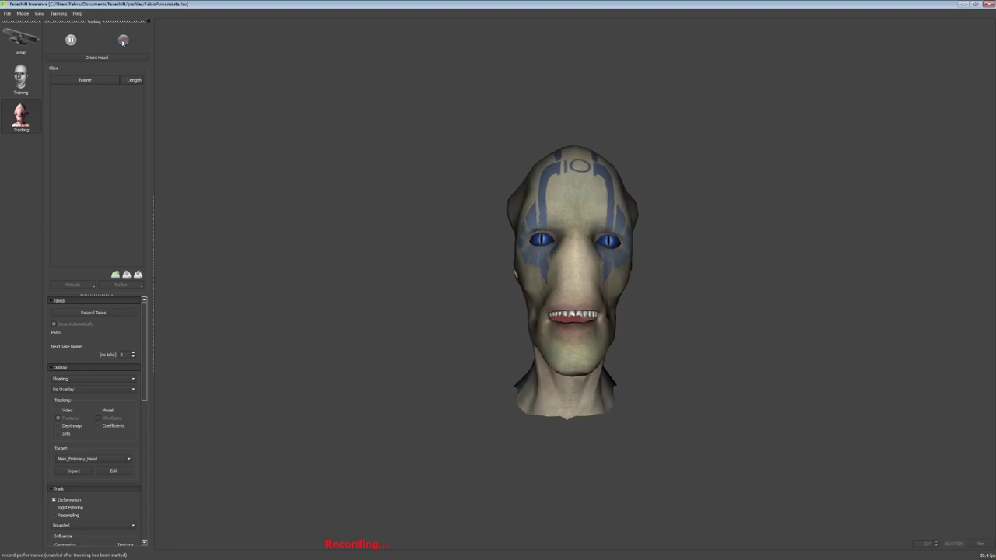
{"action": "left_click", "coordinate": [123, 40]}
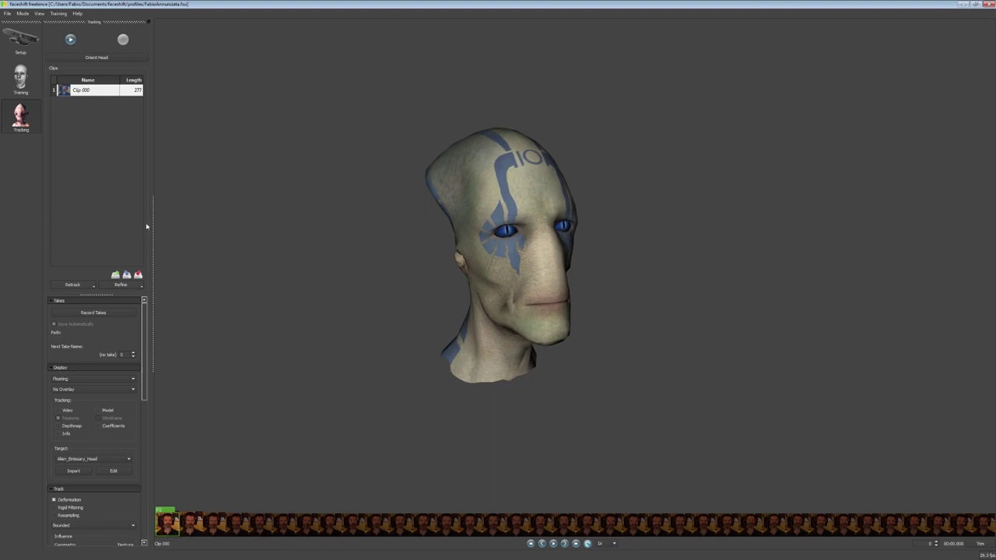
- Play back the recorded clip to examine the alien head's animation
{"action": "left_click", "coordinate": [100, 90]}
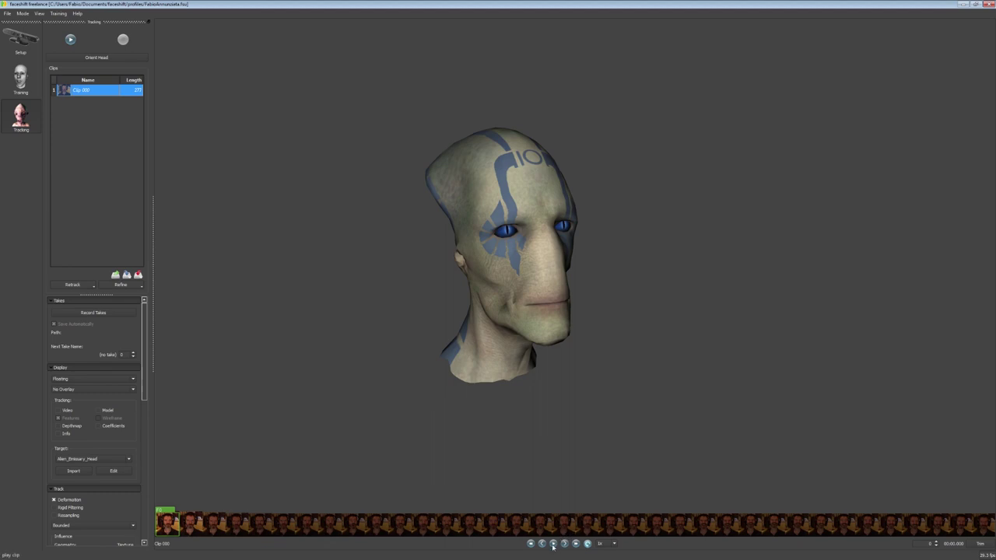
{"action": "left_click", "coordinate": [554, 544]}
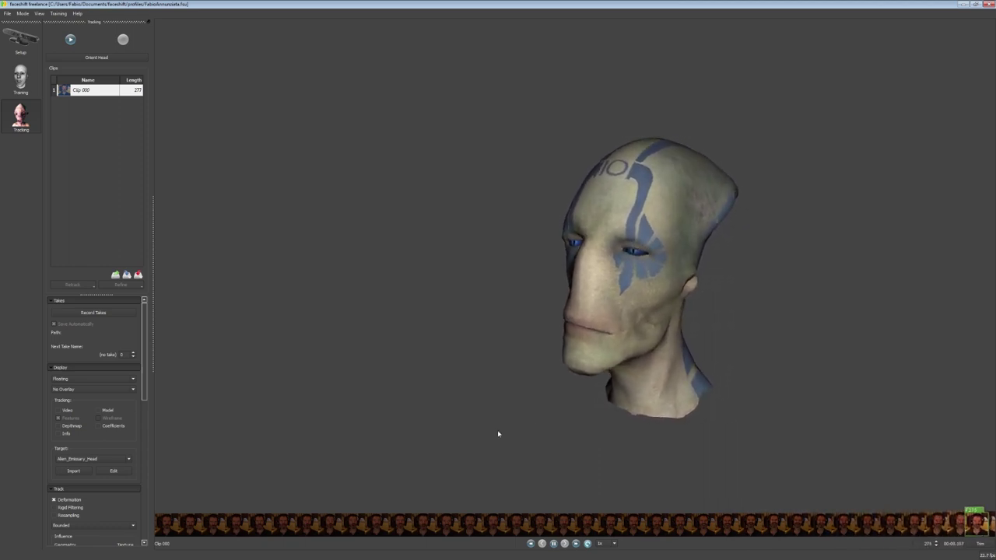
{"action": "mouse_move", "coordinate": [520, 341]}
{"action": "left_mouse_down"}
{"action": "mouse_move", "coordinate": [814, 338]}
{"action": "mouse_move", "coordinate": [703, 328]}
{"action": "left_mouse_up"}
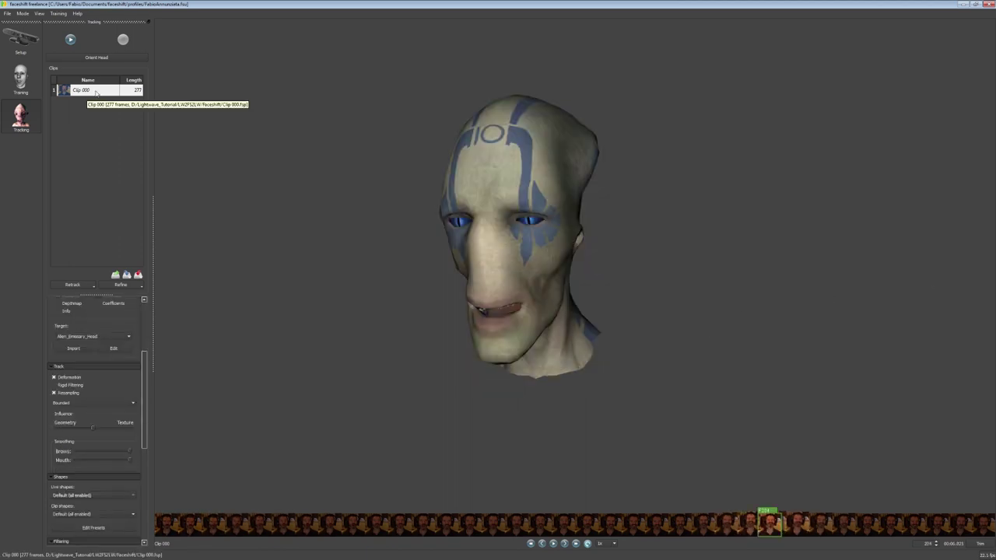
- Start an FBX export of the recorded clip and choose the D:\Lightwave_Tutorial\LW2FS2LW\FBX folder as its destination
{"action": "right_click", "coordinate": [95, 92]}
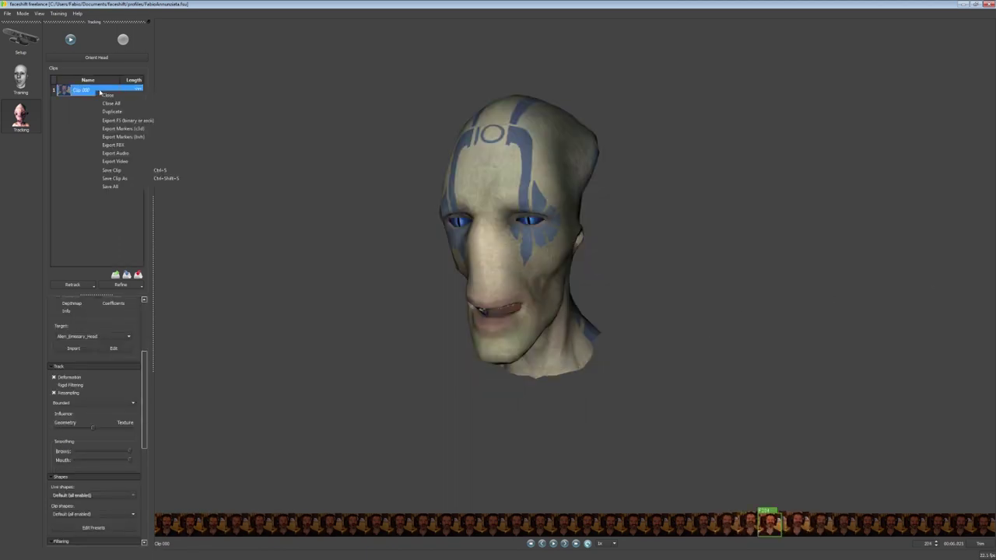
{"action": "left_click", "coordinate": [124, 146]}
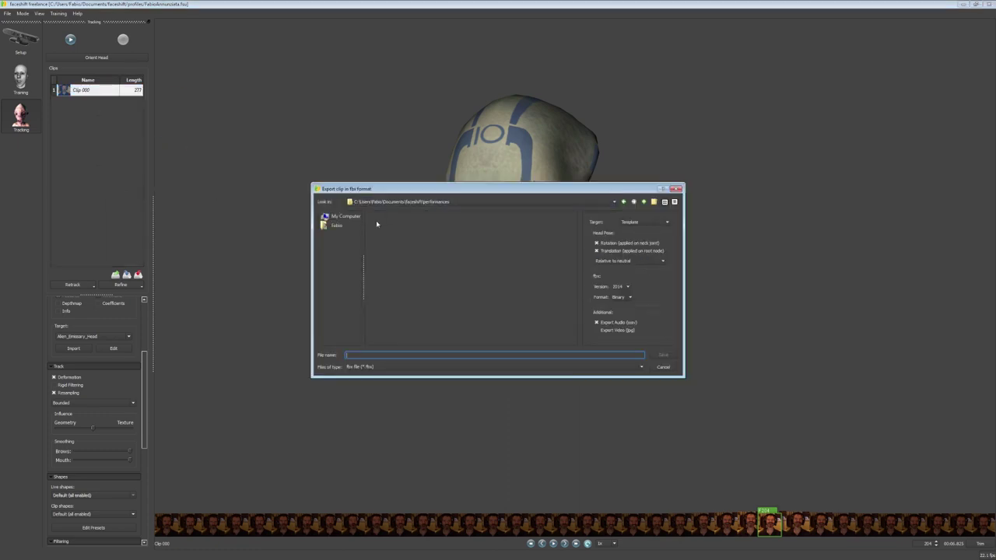
{"action": "left_click", "coordinate": [342, 217]}
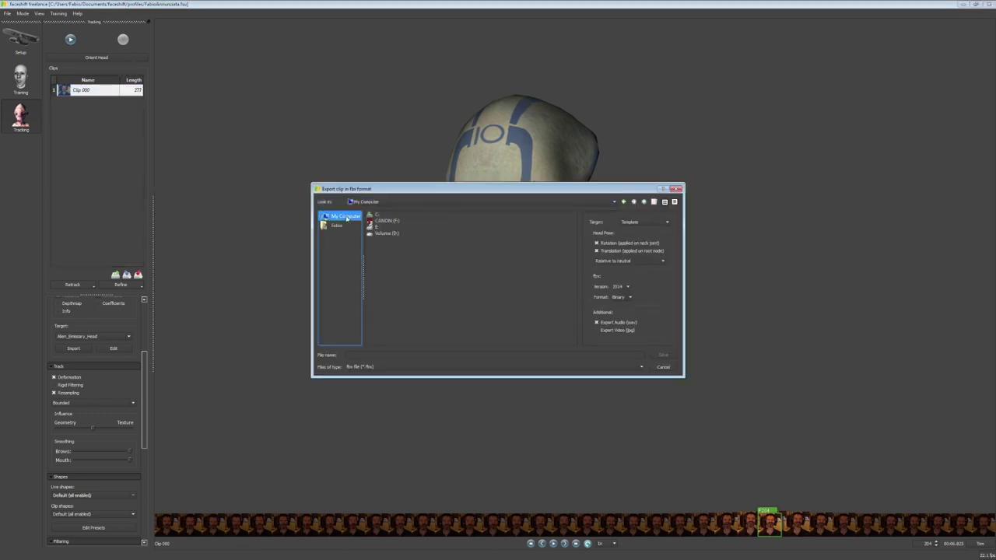
{"action": "double_click", "coordinate": [386, 233]}
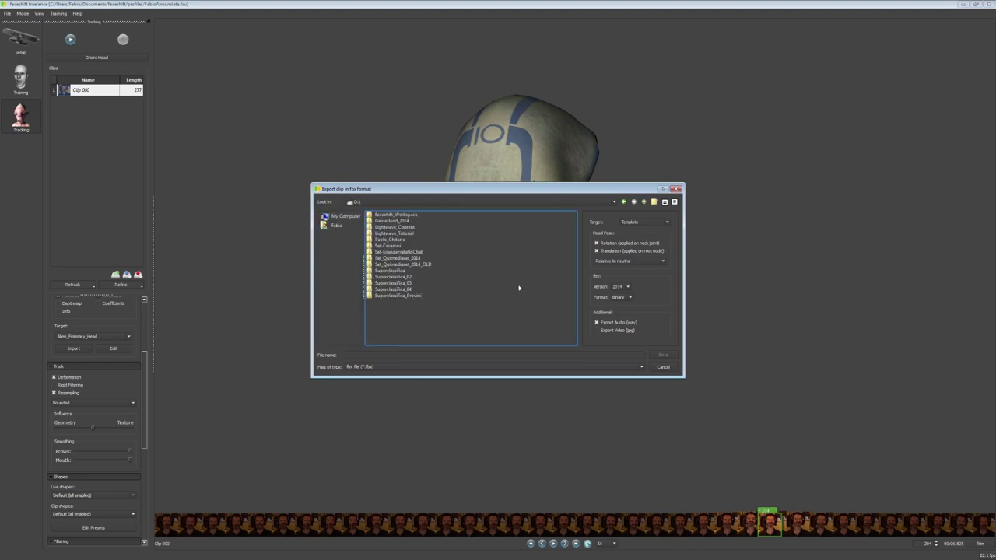
{"action": "double_click", "coordinate": [404, 233]}
{"action": "double_click", "coordinate": [391, 217]}
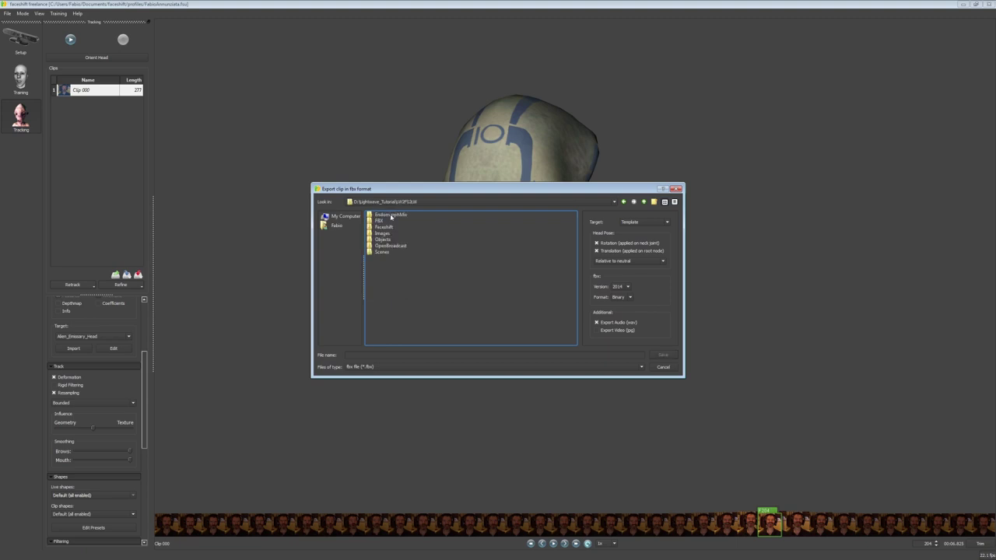
{"action": "double_click", "coordinate": [381, 222]}
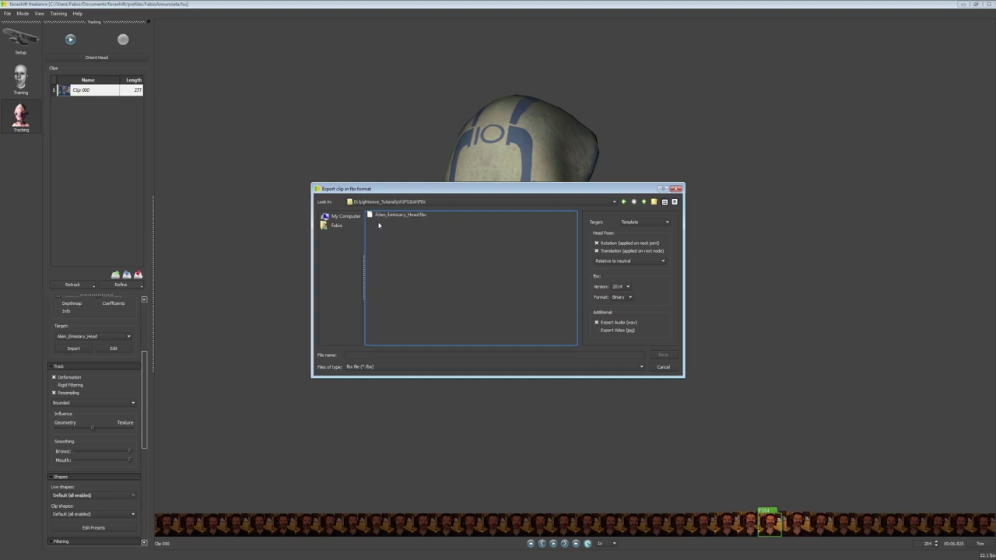
- Name the FBX file Hello_Humans and export it with the Template target, version 2014, binary format and WAV audio
{"action": "left_click", "coordinate": [385, 354]}
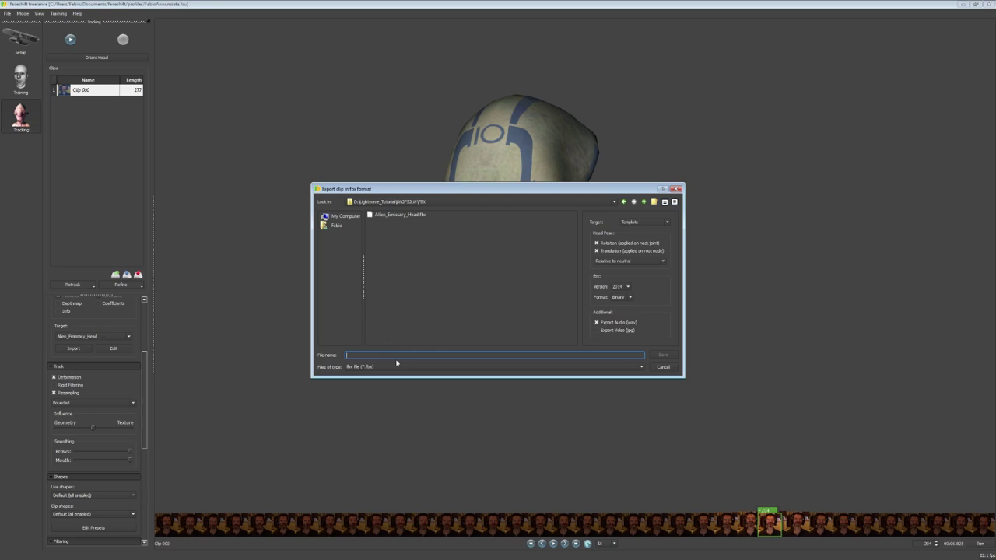
{"action": "type", "text": "Hello_Humans"}
{"action": "key", "text": "Tab"}
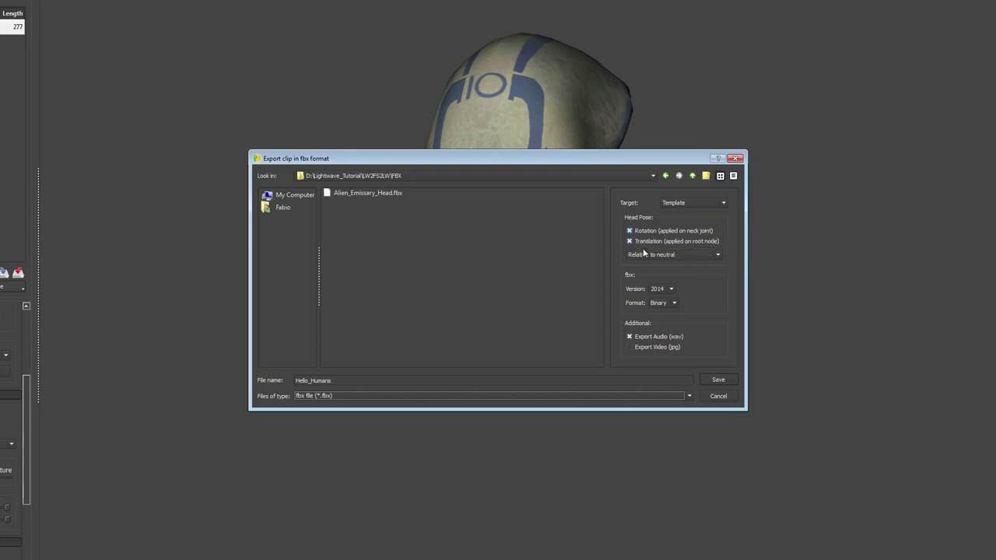
{"action": "left_click_drag", "start_coordinate": [602, 159], "coordinate": [579, 197]}
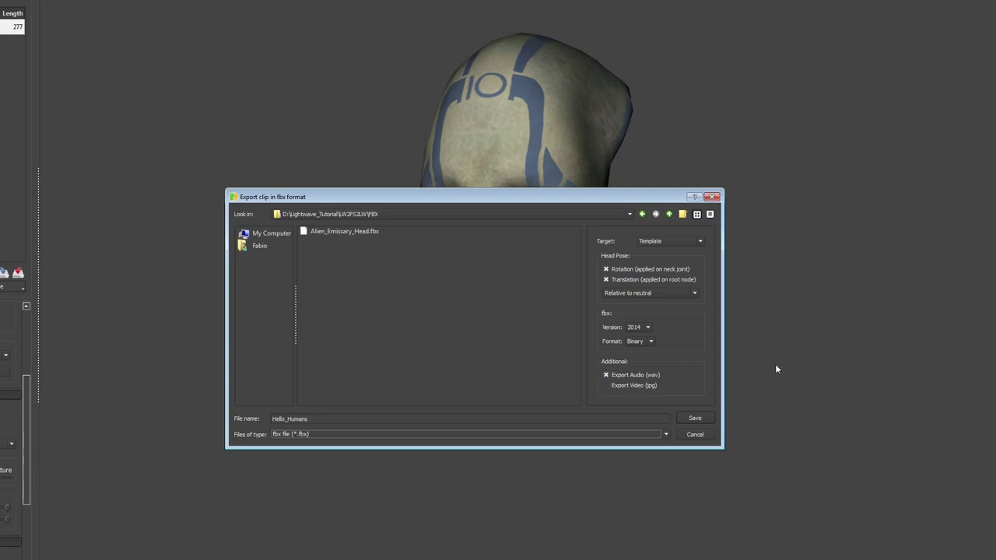
{"action": "left_click", "coordinate": [694, 418]}
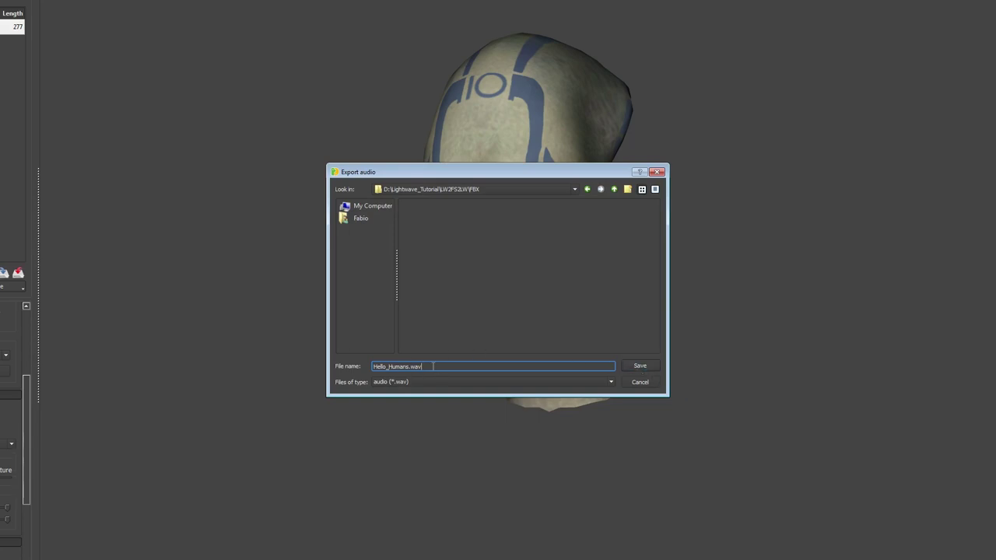
- Save the clip's audio as Hello_Humans.wav in the same FBX folder
{"action": "left_click_drag", "start_coordinate": [432, 365], "coordinate": [308, 344]}
{"action": "left_click", "coordinate": [432, 366]}
{"action": "left_click", "coordinate": [639, 367]}
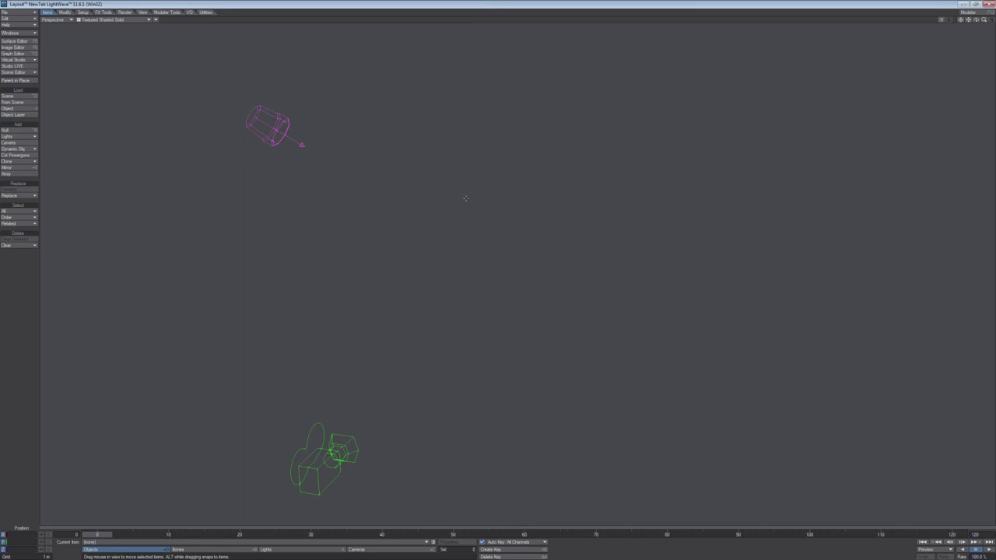
- Switch to LightWave Layout and load the scene Creature_Kit_Alien_Emissary_fin.lws from the LW2FS2LW Scenes folder
{"action": "left_click_drag", "start_coordinate": [479, 200], "coordinate": [520, 226], "text": "alt"}
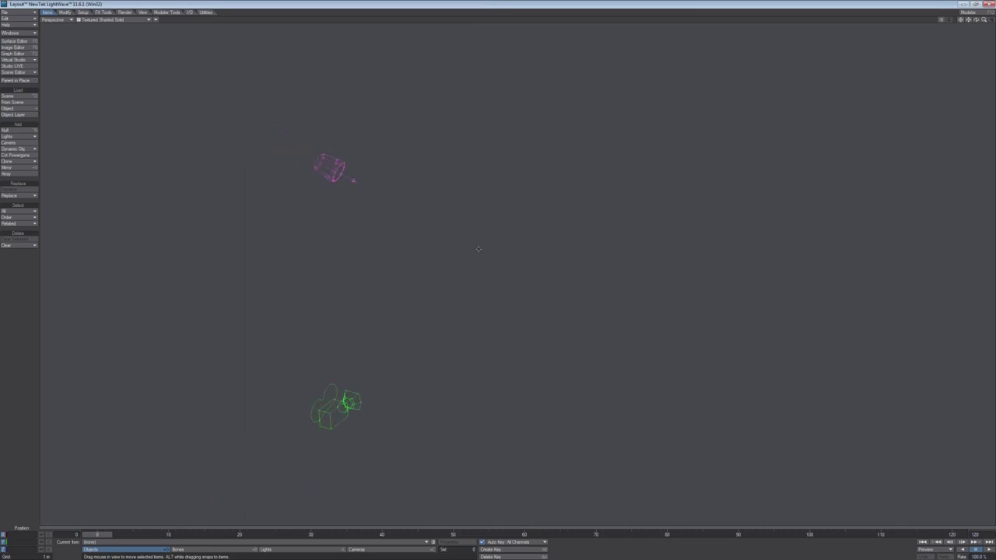
{"action": "left_click", "coordinate": [33, 11]}
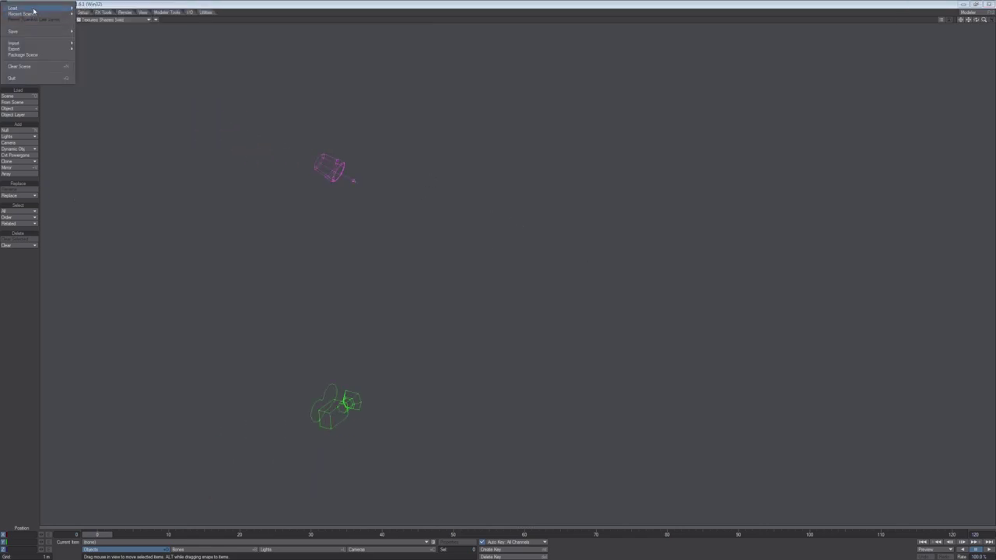
{"action": "left_click", "coordinate": [91, 8]}
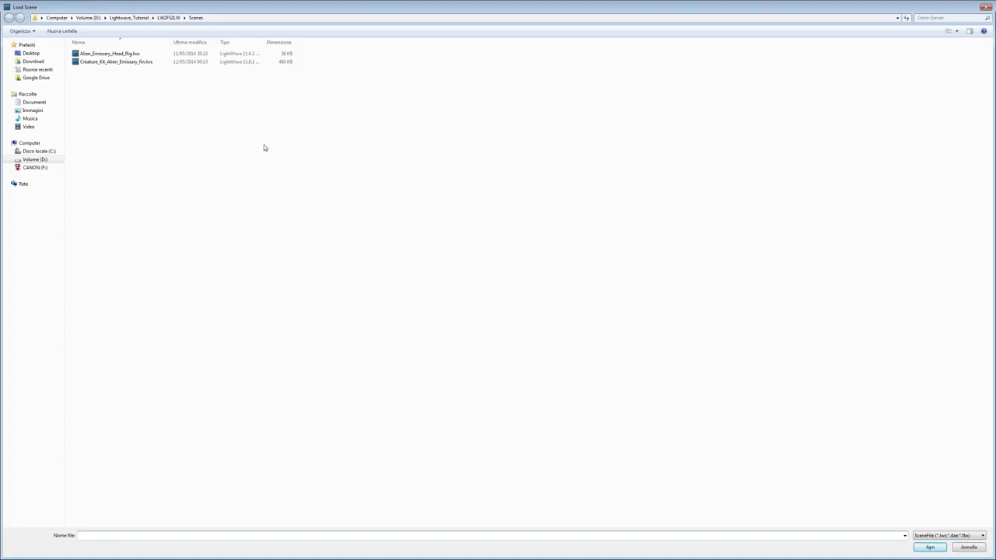
{"action": "double_click", "coordinate": [95, 61]}
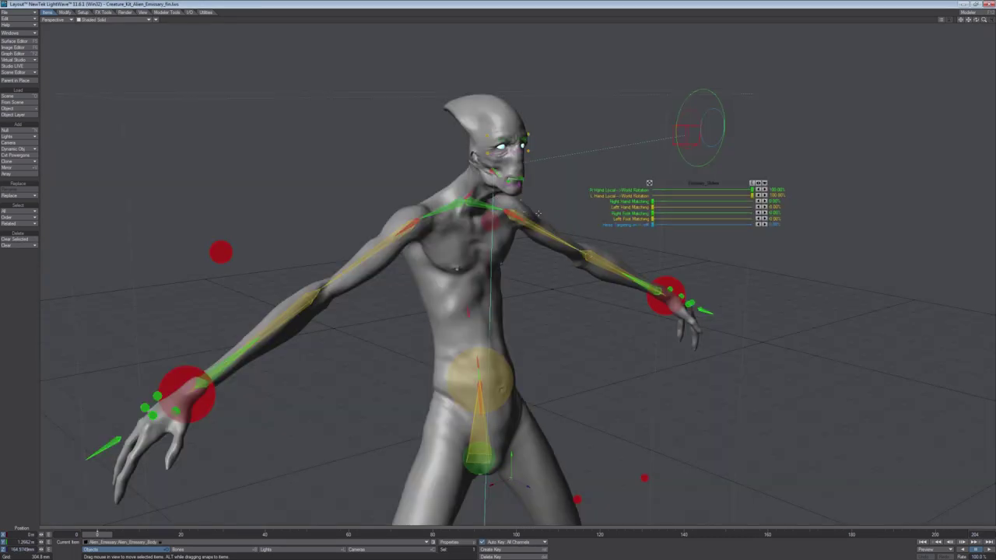
- Display the alien character in the perspective viewport as Textured Shaded Solid
{"action": "left_click_drag", "start_coordinate": [635, 289], "coordinate": [529, 257], "text": "alt"}
{"action": "left_click_drag", "start_coordinate": [389, 272], "coordinate": [513, 307], "text": "alt"}
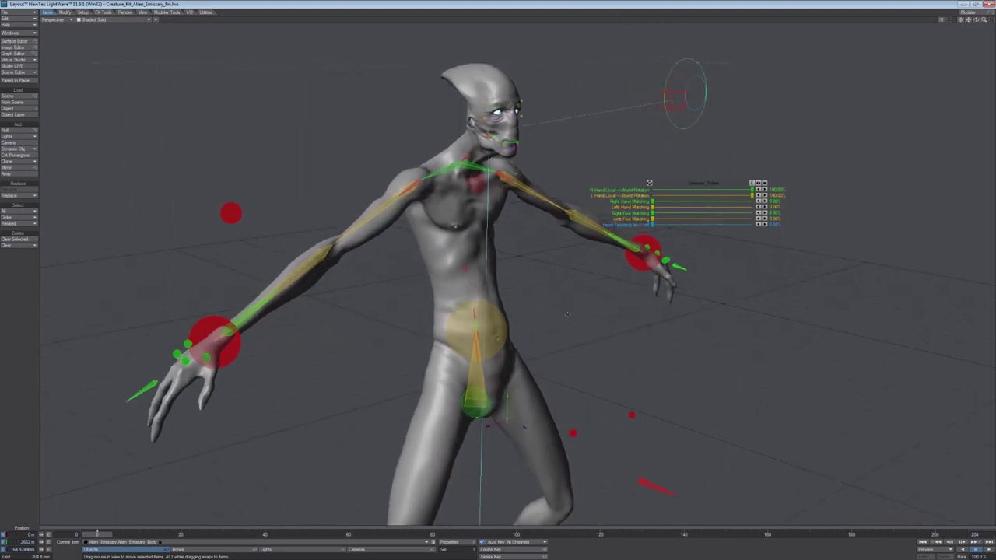
{"action": "left_click_drag", "start_coordinate": [606, 401], "coordinate": [613, 327], "text": "ctrl+alt"}
{"action": "left_click_drag", "start_coordinate": [458, 200], "coordinate": [464, 272], "text": "alt+shift"}
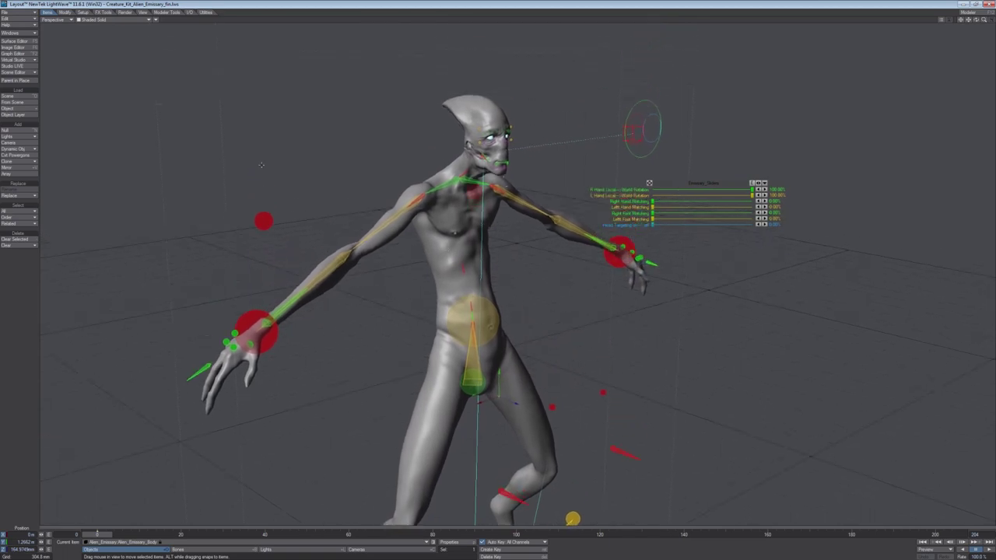
{"action": "left_click", "coordinate": [96, 21]}
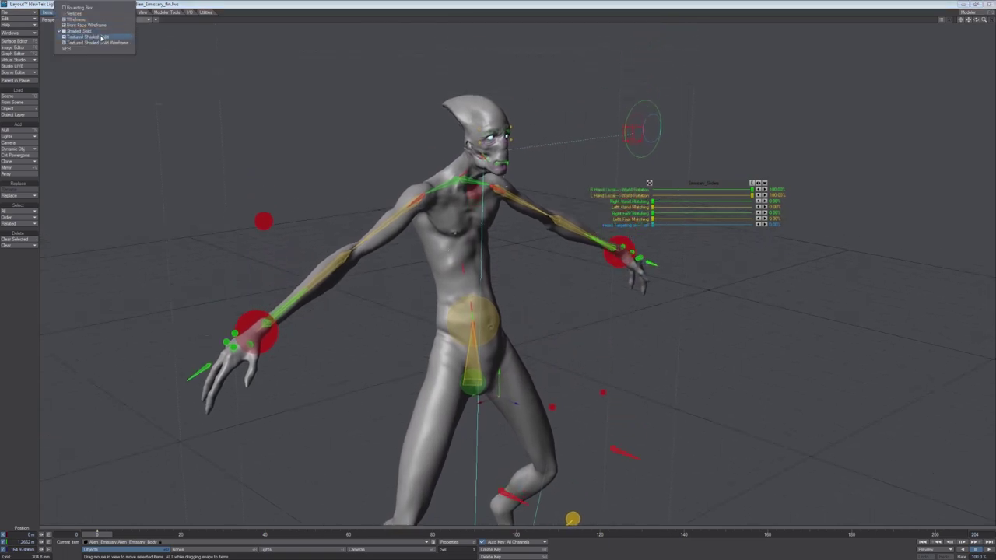
{"action": "left_click", "coordinate": [101, 37]}
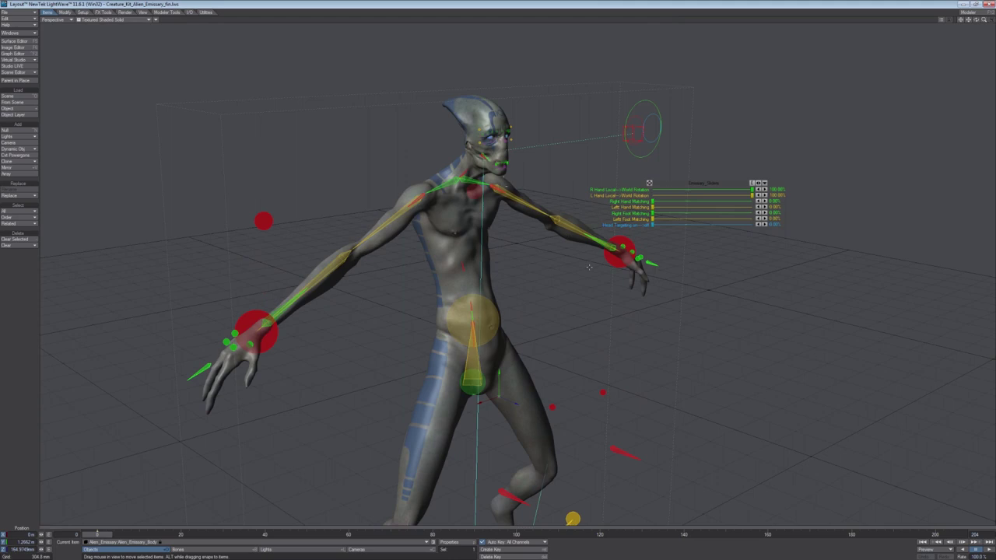
{"action": "left_click_drag", "start_coordinate": [497, 280], "coordinate": [498, 389], "text": "alt"}
{"action": "left_click_drag", "start_coordinate": [603, 153], "coordinate": [585, 150], "text": "alt"}
{"action": "mouse_move", "coordinate": [486, 268]}
{"action": "left_mouse_down", "text": "alt"}
{"action": "mouse_move", "coordinate": [506, 194]}
{"action": "mouse_move", "coordinate": [498, 254]}
{"action": "left_mouse_up", "text": "alt"}
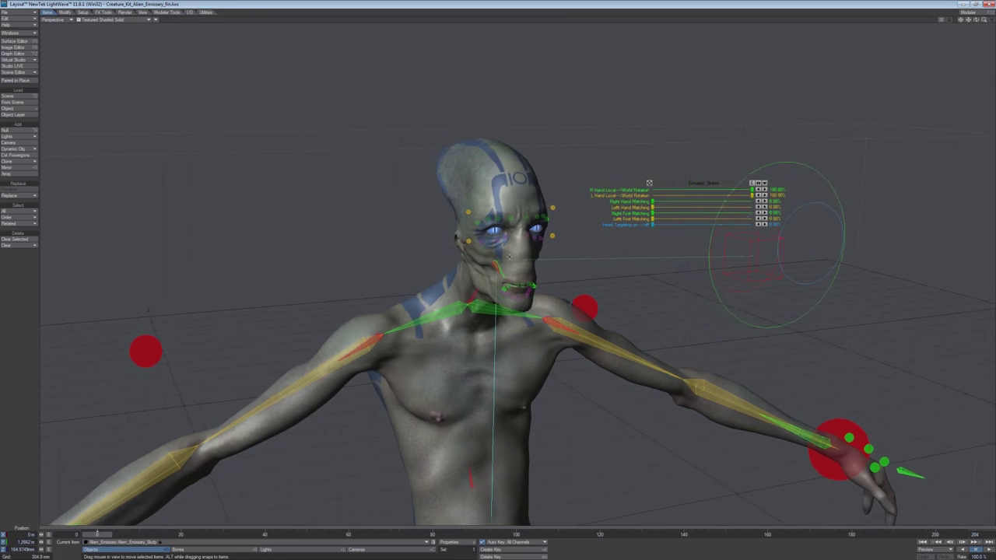
- Load all items from Hello_Humans.fbx in the FBX folder into the scene, with scale 0.1, Bake Rotations and joints as LightWave Bones
{"action": "left_click_drag", "start_coordinate": [543, 287], "coordinate": [506, 269], "text": "alt"}
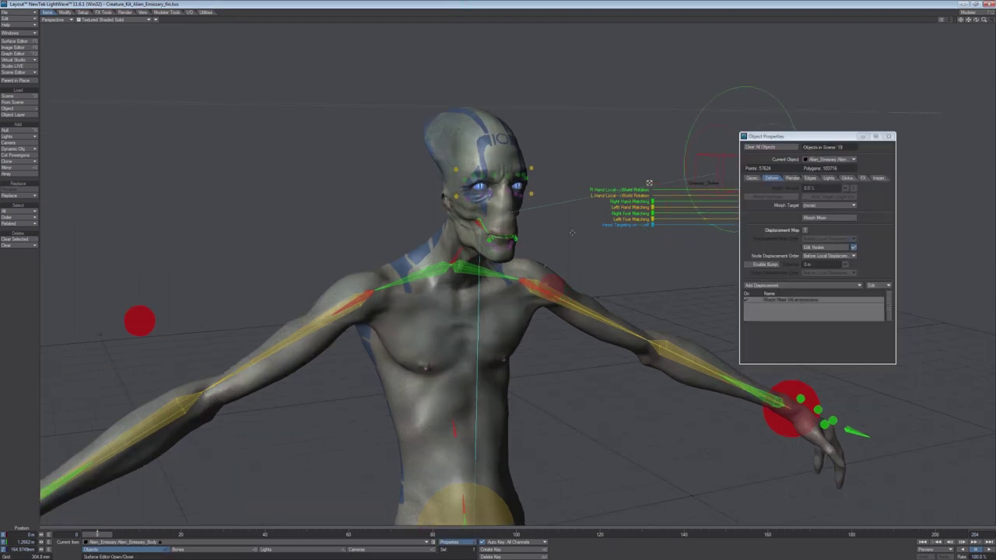
{"action": "mouse_move", "coordinate": [574, 248]}
{"action": "left_mouse_down", "text": "alt"}
{"action": "mouse_move", "coordinate": [498, 248]}
{"action": "mouse_move", "coordinate": [573, 248]}
{"action": "left_mouse_up", "text": "alt"}
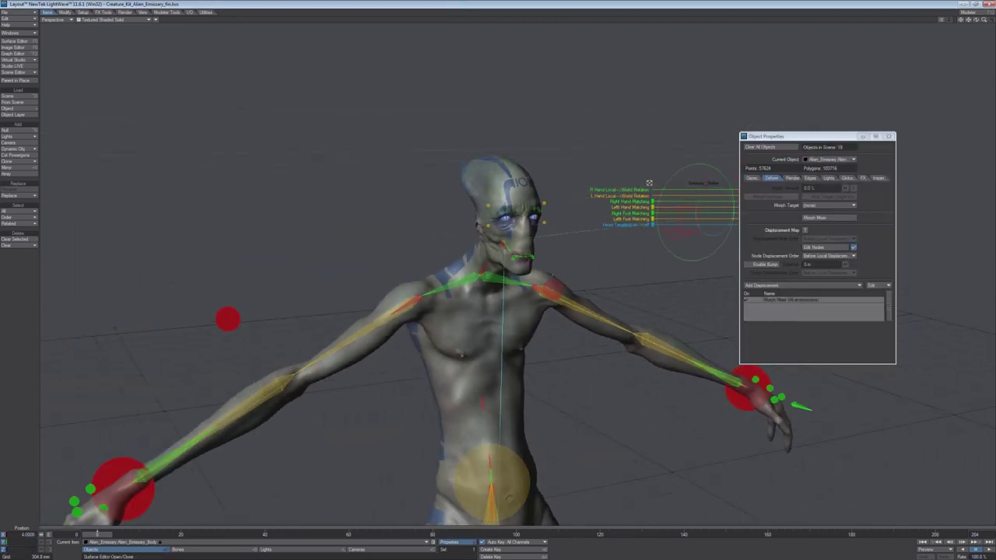
{"action": "left_click_drag", "start_coordinate": [583, 346], "coordinate": [629, 350], "text": "alt"}
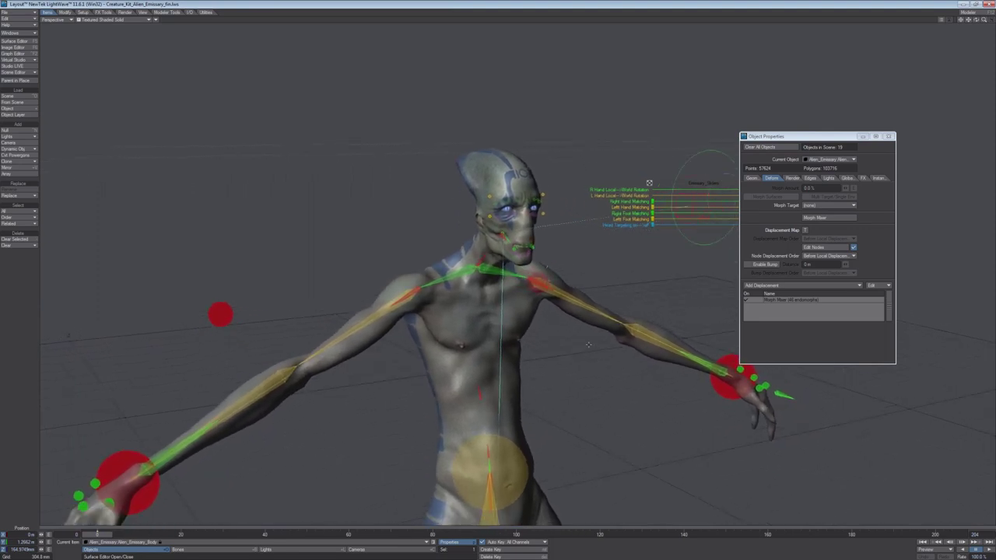
{"action": "left_click", "coordinate": [30, 13]}
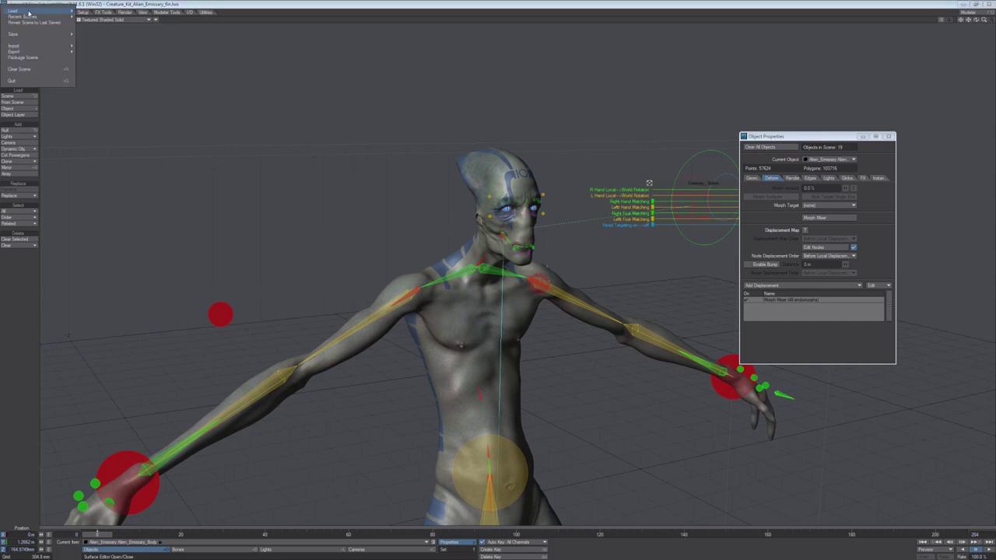
{"action": "mouse_move", "coordinate": [60, 12]}
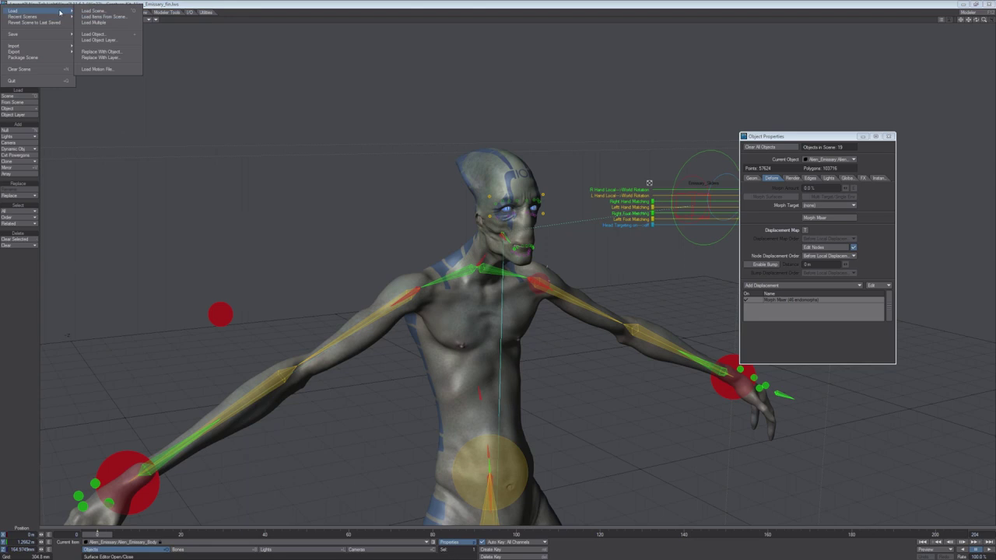
{"action": "left_click", "coordinate": [115, 17]}
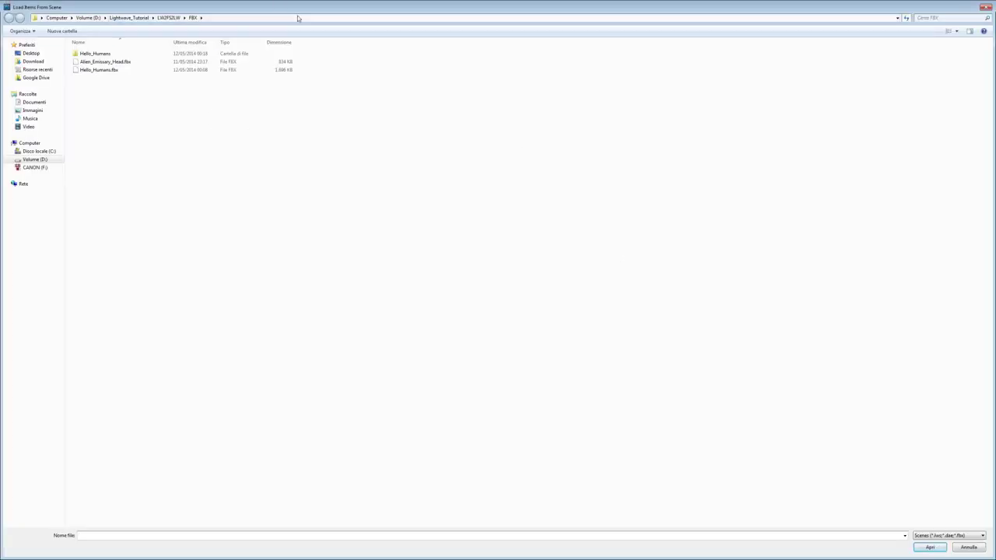
{"action": "left_click", "coordinate": [98, 72]}
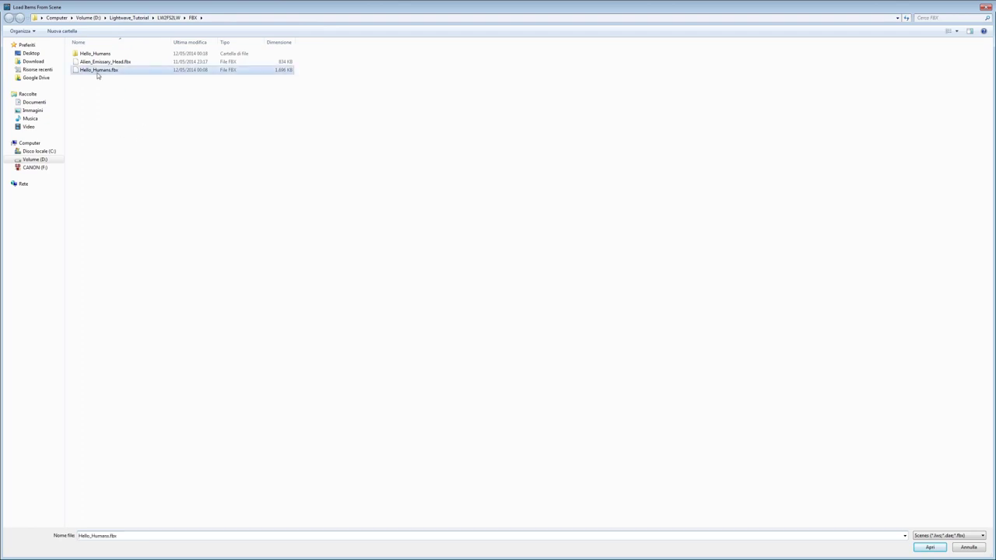
{"action": "left_click", "coordinate": [930, 547]}
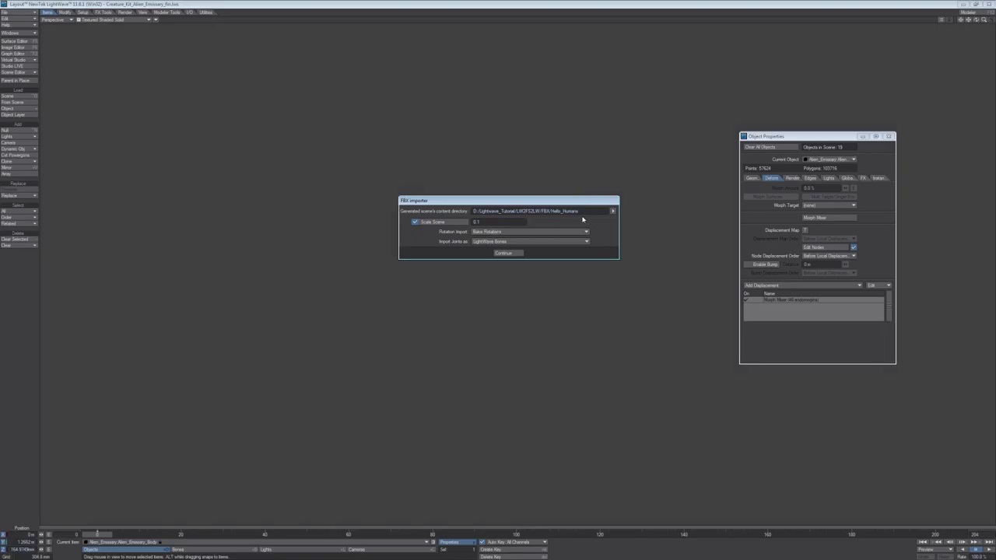
{"action": "mouse_move", "coordinate": [531, 200]}
{"action": "left_mouse_down"}
{"action": "mouse_move", "coordinate": [540, 199]}
{"action": "mouse_move", "coordinate": [533, 209]}
{"action": "left_mouse_up"}
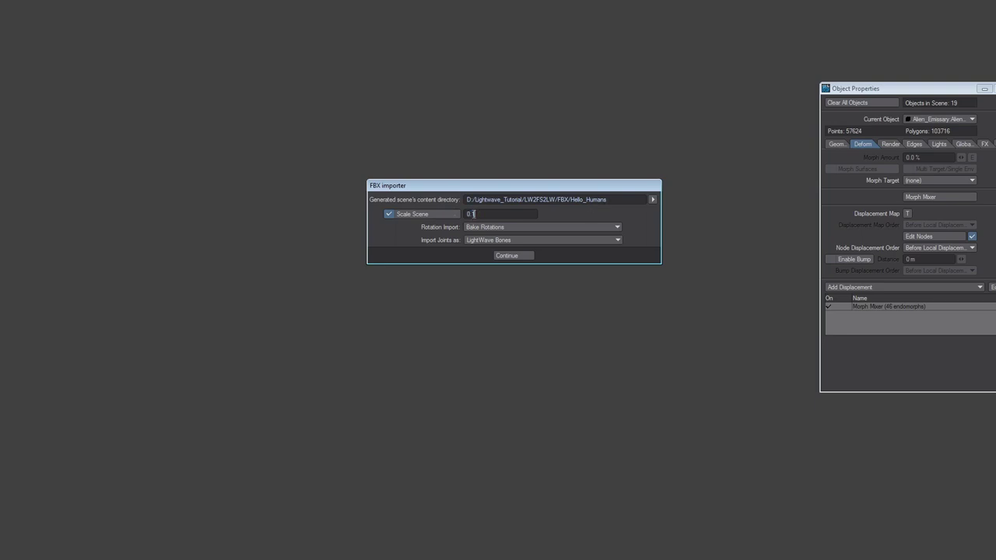
{"action": "left_click", "coordinate": [507, 256]}
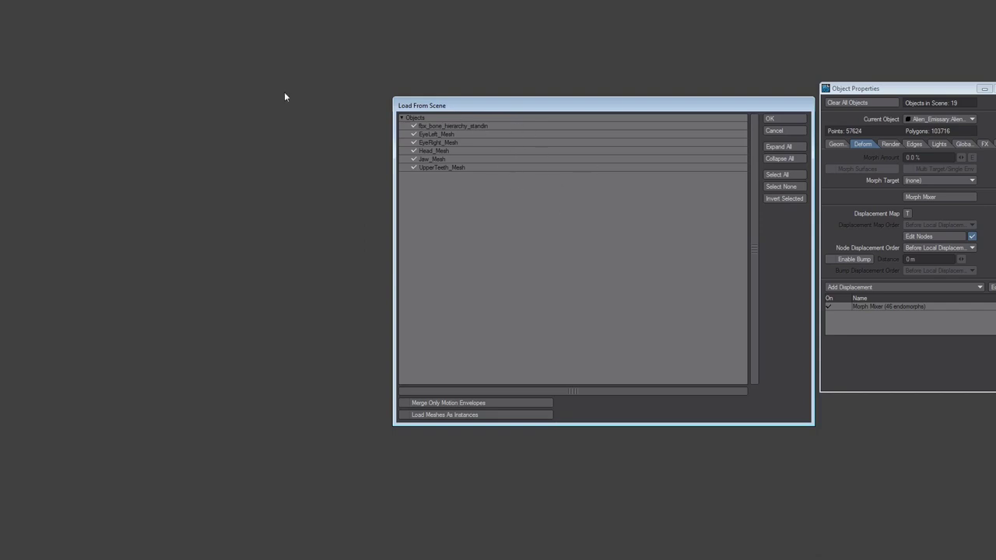
{"action": "left_click", "coordinate": [782, 119]}
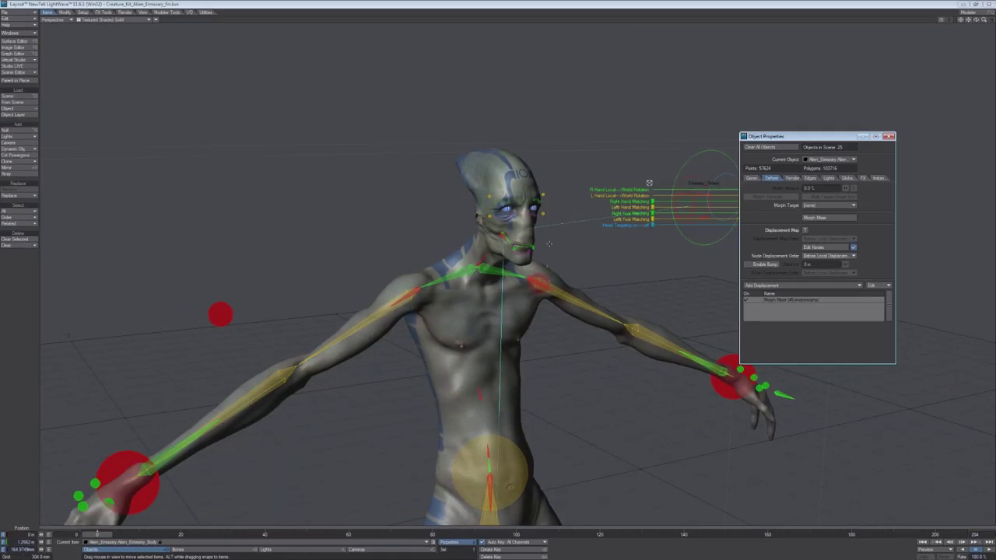
- Select the imported Head_Mesh at the alien's feet and centre the perspective view on its face
{"action": "left_click_drag", "start_coordinate": [565, 283], "coordinate": [548, 44], "text": "ctrl+alt"}
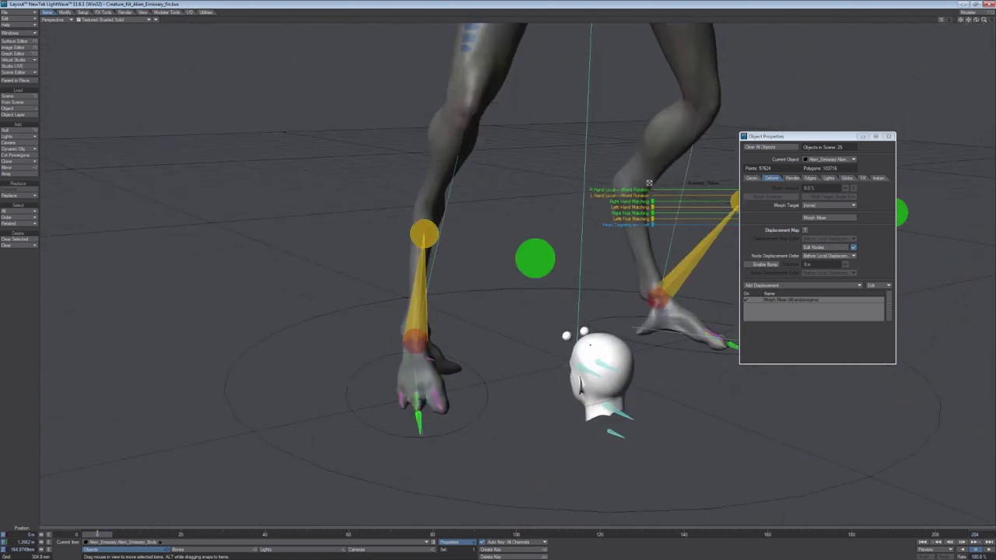
{"action": "left_click", "coordinate": [589, 344]}
{"action": "key", "text": "shift+a"}
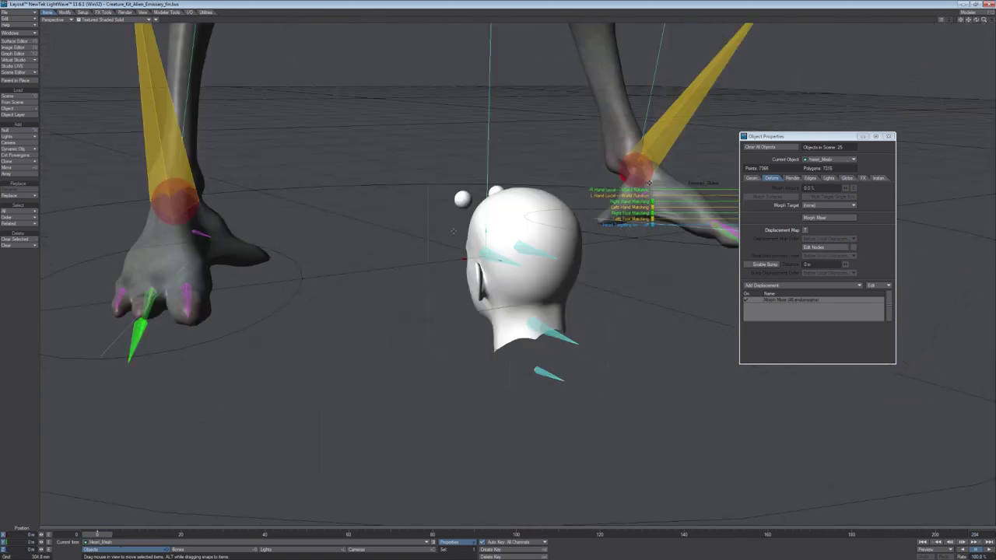
{"action": "left_click_drag", "start_coordinate": [597, 327], "coordinate": [758, 307], "text": "alt"}
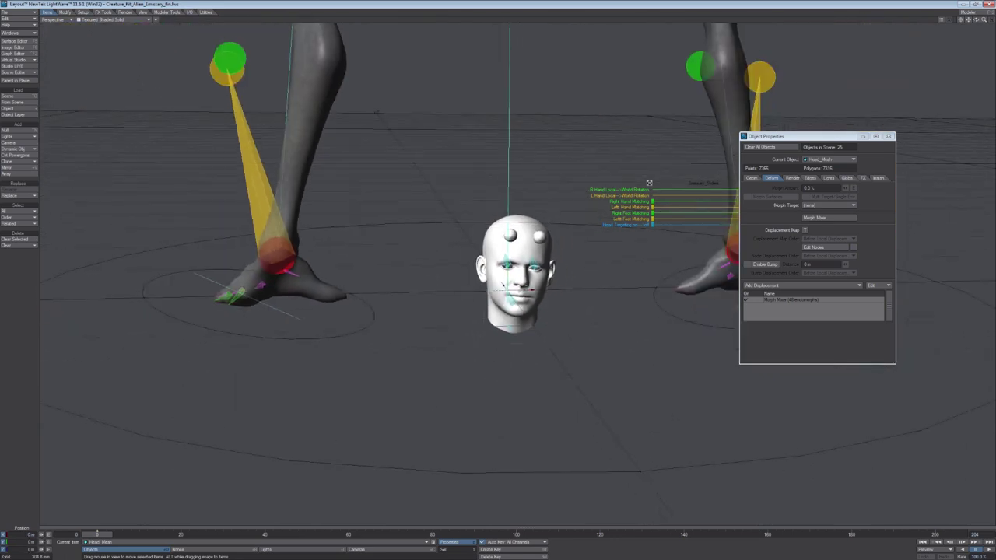
{"action": "left_click_drag", "start_coordinate": [503, 285], "coordinate": [451, 281], "text": "alt"}
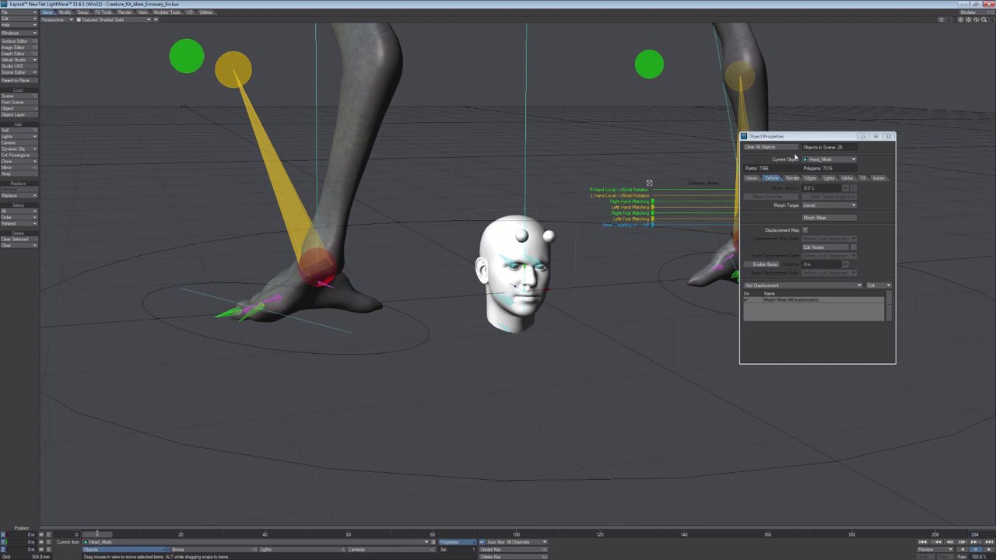
- Open the Morph Mixer of Head_Mesh from its deformation settings and look through its list of morphs
{"action": "left_click_drag", "start_coordinate": [801, 137], "coordinate": [693, 159]}
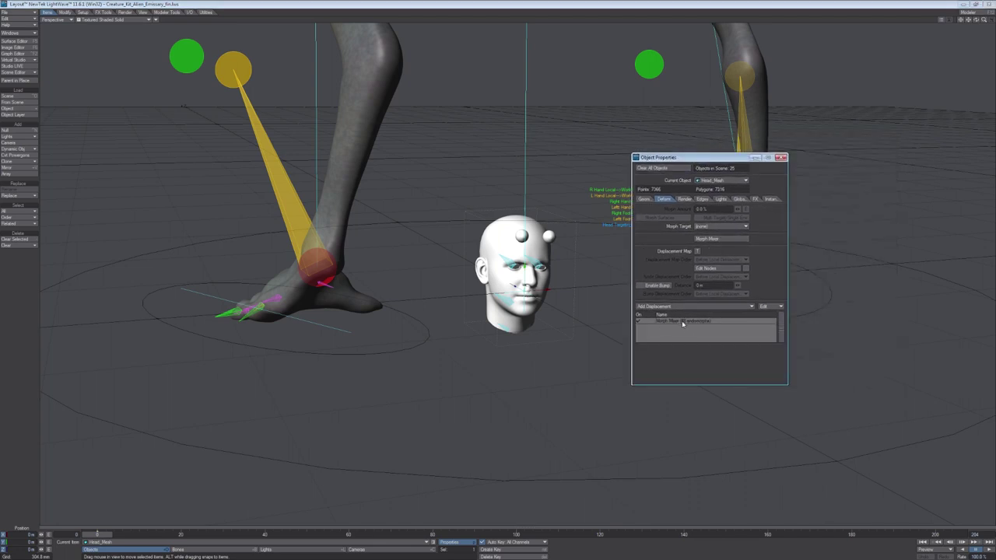
{"action": "double_click", "coordinate": [683, 322]}
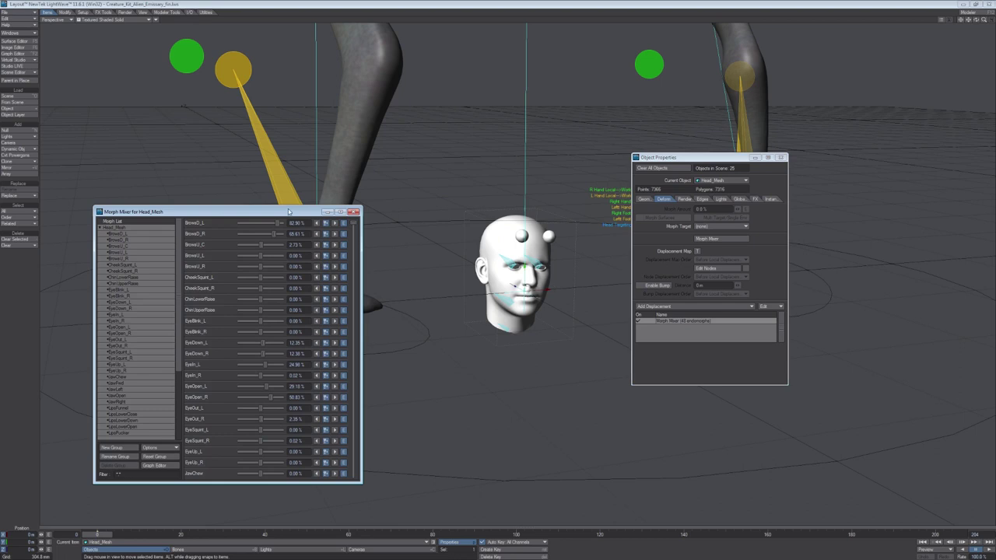
{"action": "left_click_drag", "start_coordinate": [288, 211], "coordinate": [260, 98]}
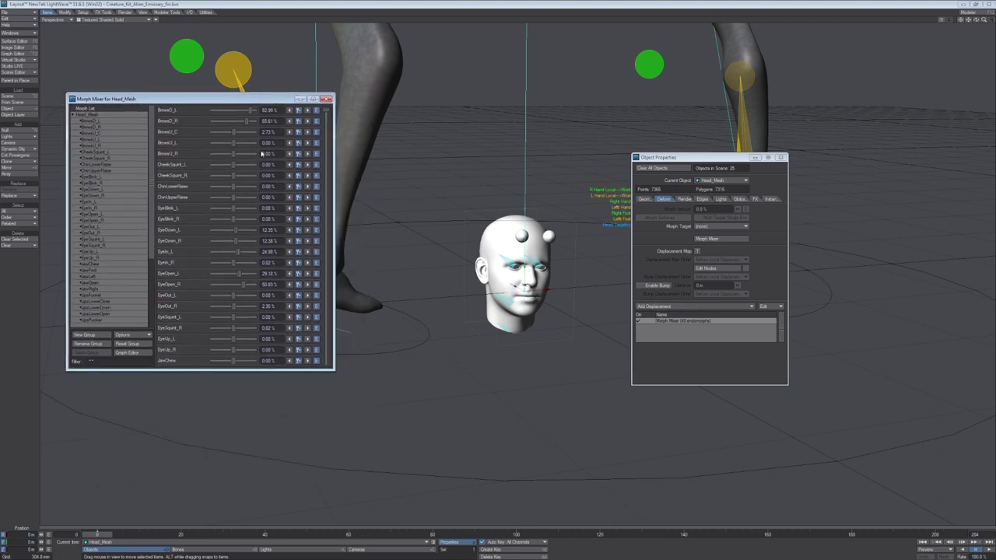
{"action": "scroll", "coordinate": [141, 118], "scroll_direction": "down", "scroll_amount": 5}
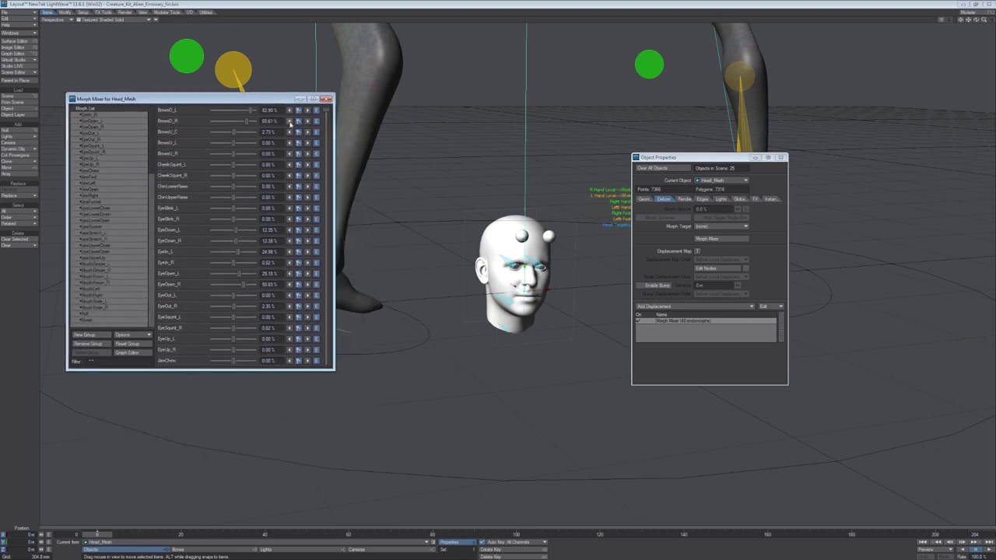
- Examine the animation curve of the BrowsD_L morph in the Graph Editor
{"action": "left_click", "coordinate": [316, 111]}
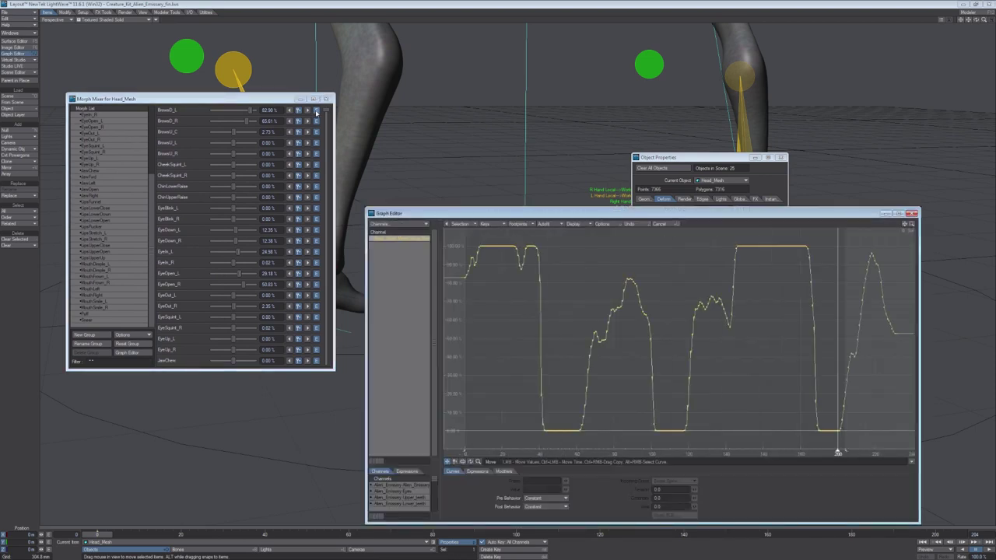
{"action": "left_click_drag", "start_coordinate": [535, 213], "coordinate": [424, 126]}
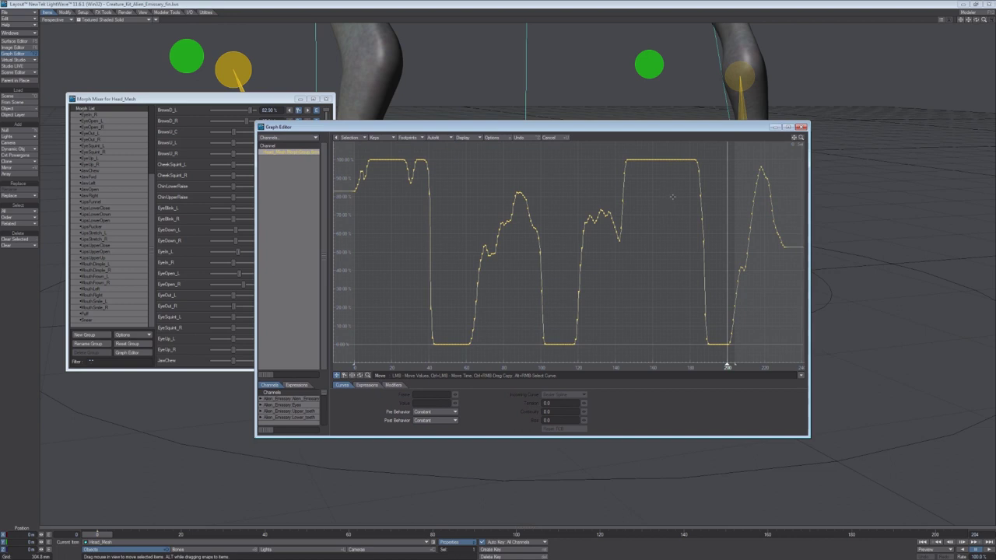
{"action": "left_click", "coordinate": [800, 126]}
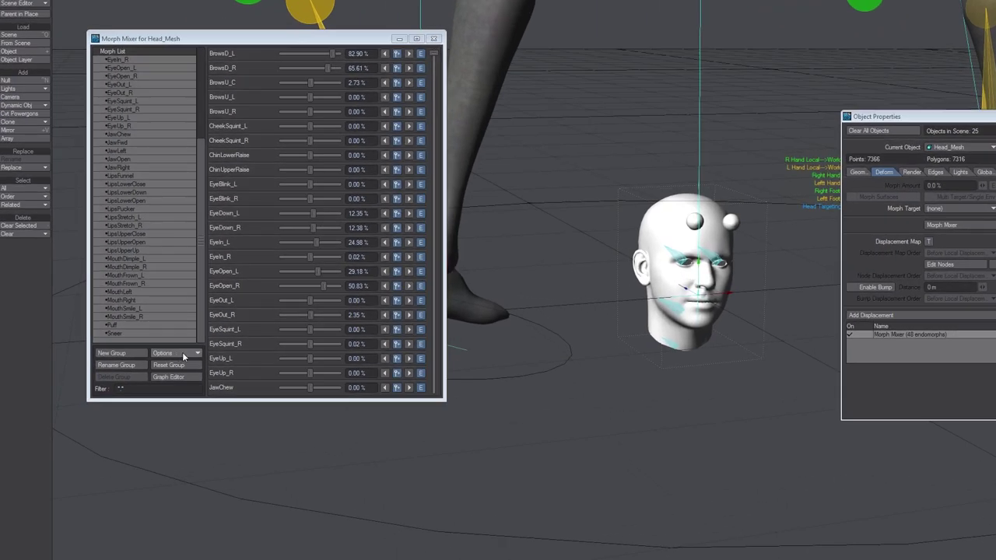
- Save the Endomorph Mix of Head_Mesh as Hello_humantxt in the EndomorphMix folder
{"action": "left_click", "coordinate": [185, 351]}
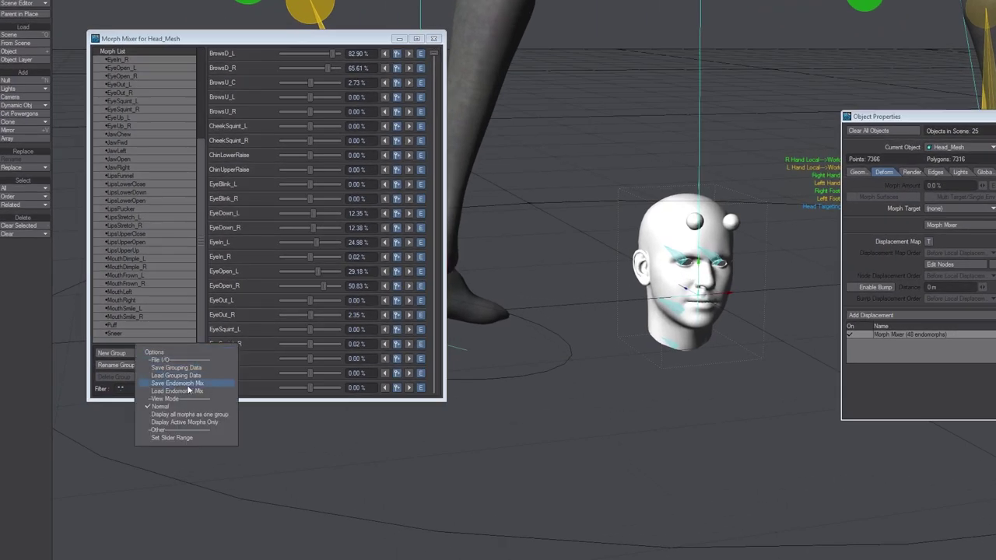
{"action": "left_click", "coordinate": [181, 384]}
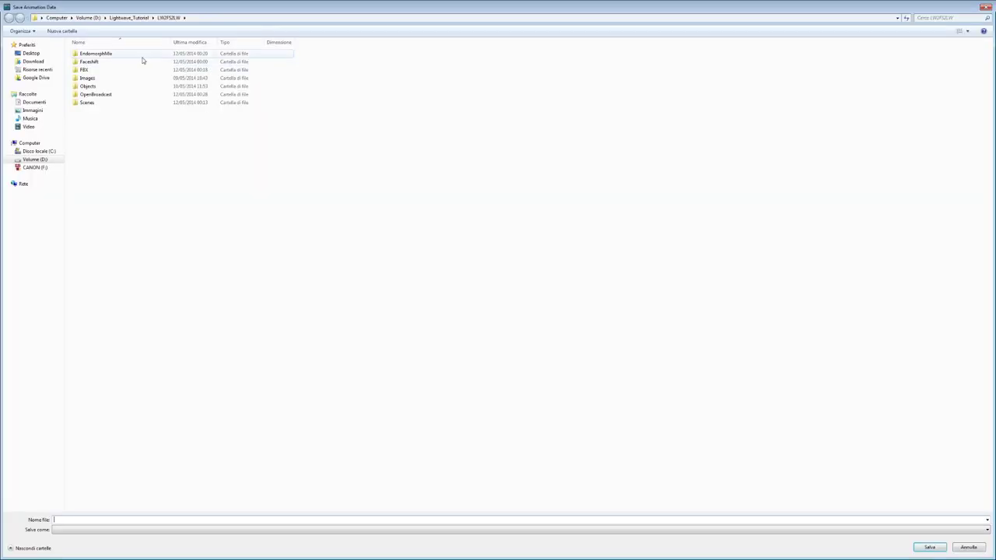
{"action": "double_click", "coordinate": [98, 54]}
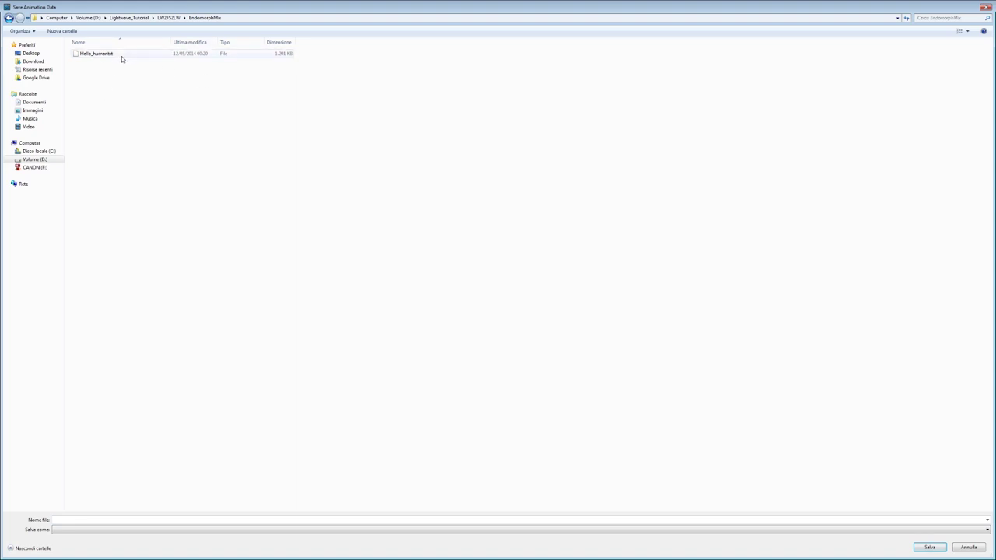
{"action": "left_click", "coordinate": [113, 54]}
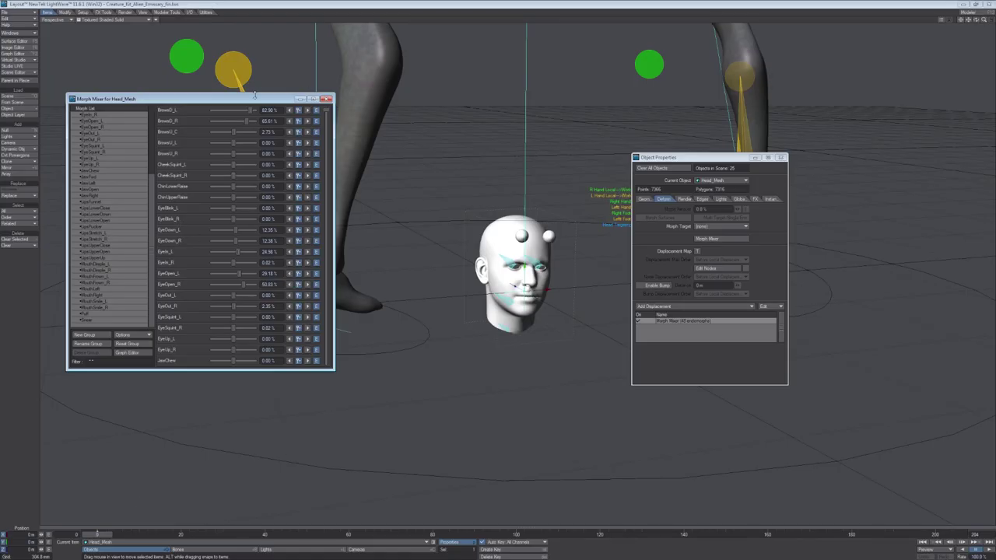
- Select the Alien_Emissary_Body object and open its Morph Mixer
{"action": "left_click_drag", "start_coordinate": [254, 95], "coordinate": [287, 139]}
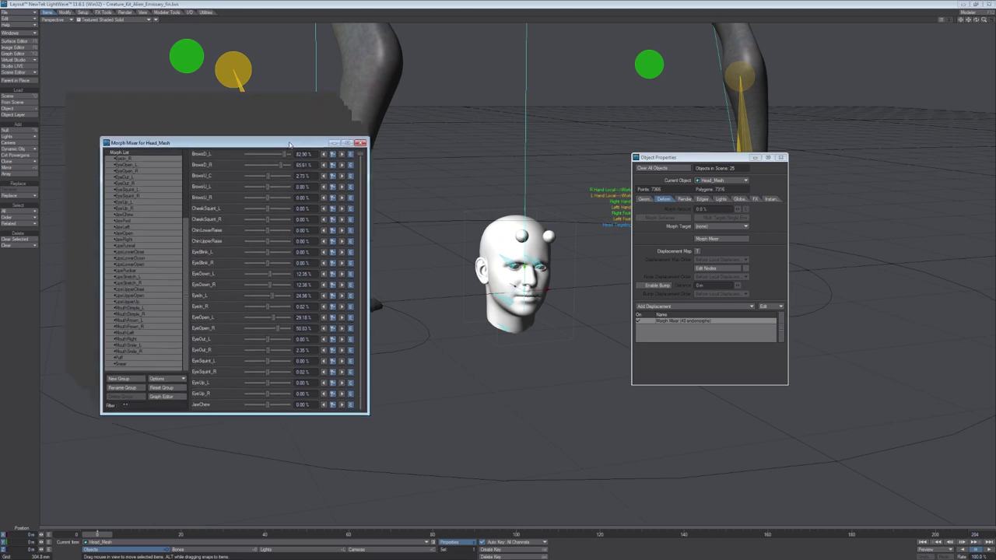
{"action": "left_click_drag", "start_coordinate": [184, 105], "coordinate": [498, 498], "text": "alt"}
{"action": "left_click_drag", "start_coordinate": [498, 312], "coordinate": [599, 326], "text": "alt+shift"}
{"action": "left_click_drag", "start_coordinate": [539, 47], "coordinate": [539, 105], "text": "alt+shift"}
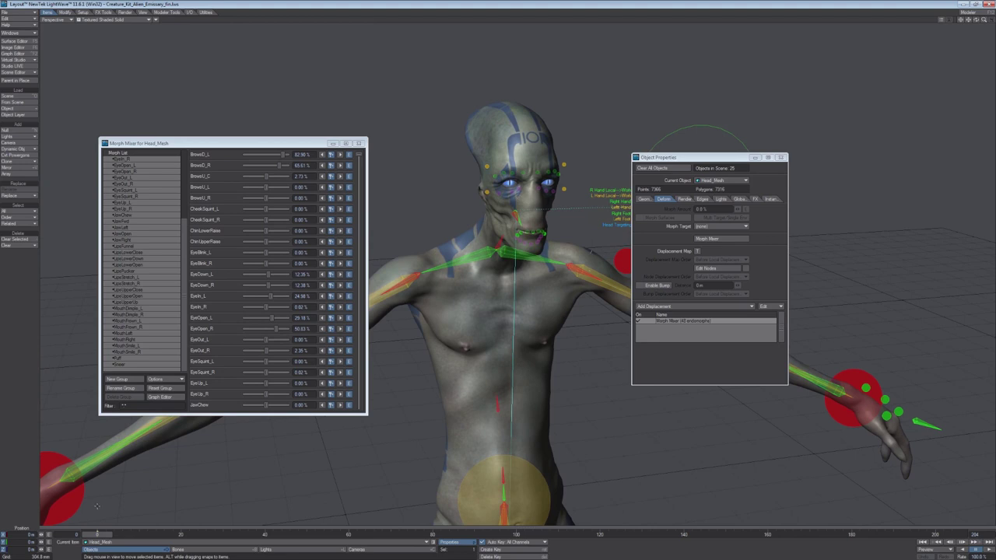
{"action": "left_click", "coordinate": [98, 542]}
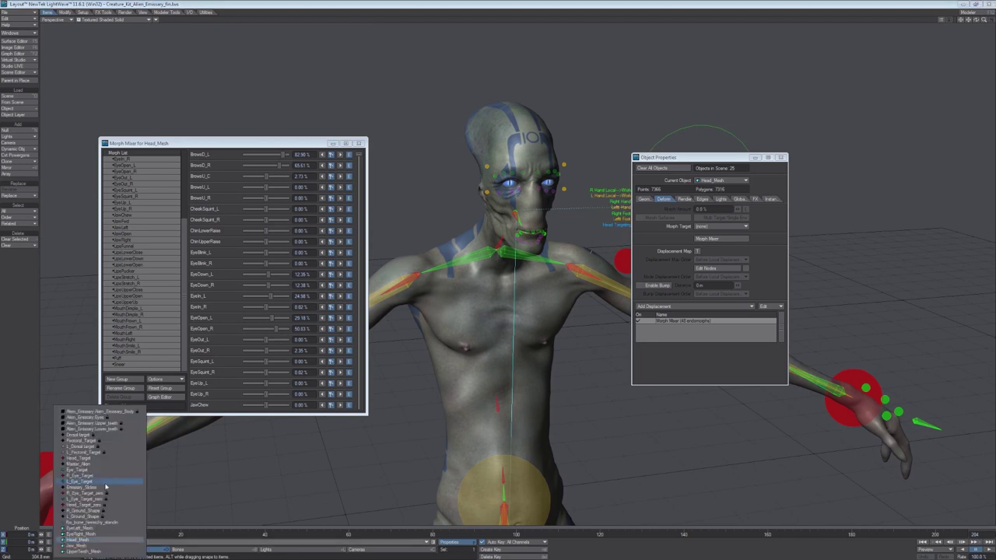
{"action": "left_click", "coordinate": [98, 413]}
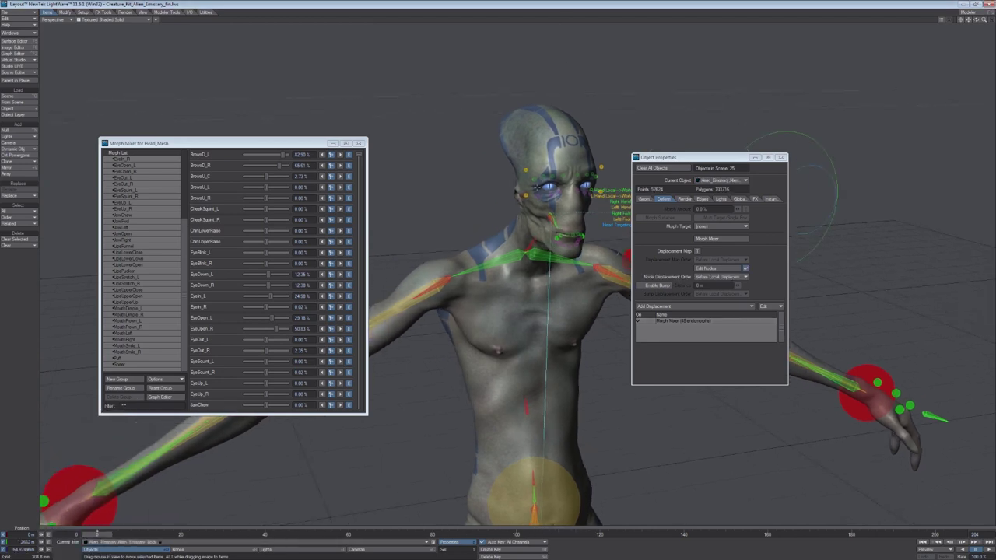
{"action": "double_click", "coordinate": [692, 321]}
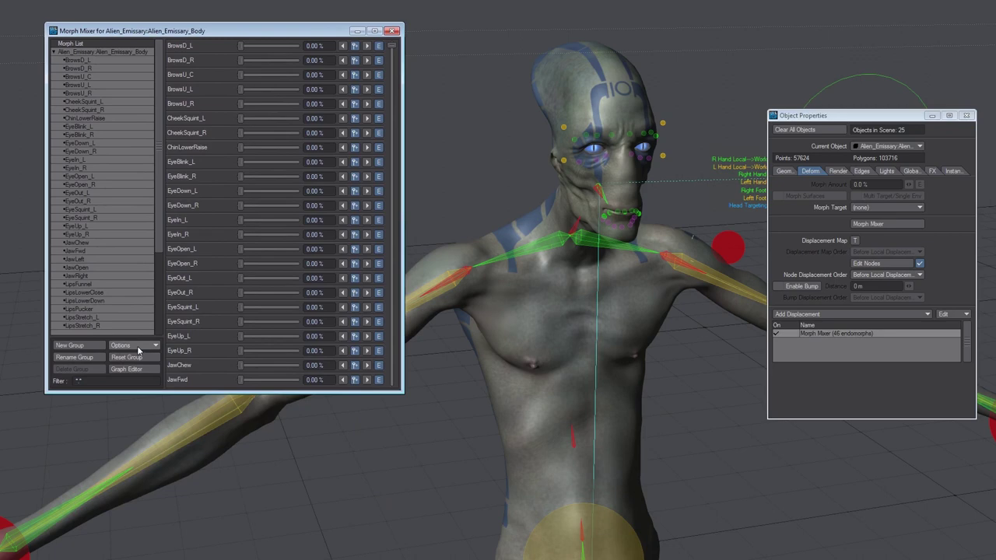
- Load the Endomorph Mix Hello_humantxt from the EndomorphMix folder onto the alien body and scrub the timeline to about frame 50
{"action": "left_click", "coordinate": [133, 337]}
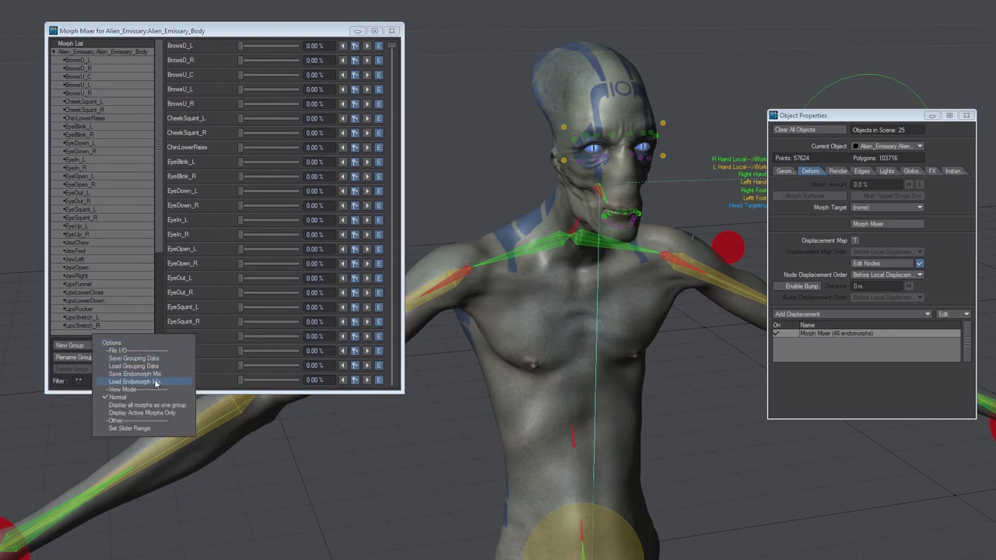
{"action": "left_click", "coordinate": [159, 381]}
{"action": "double_click", "coordinate": [101, 53]}
{"action": "left_click", "coordinate": [99, 54]}
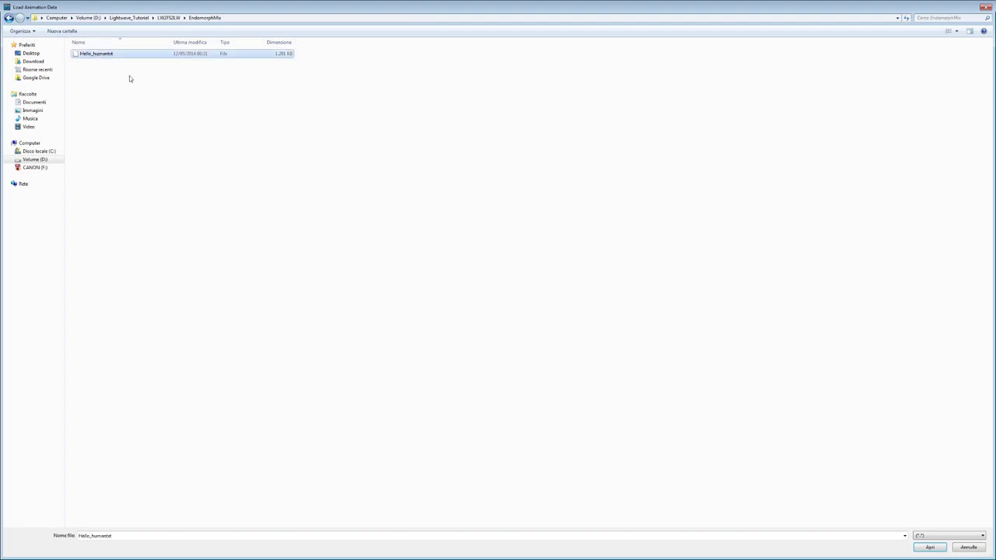
{"action": "left_click", "coordinate": [931, 547]}
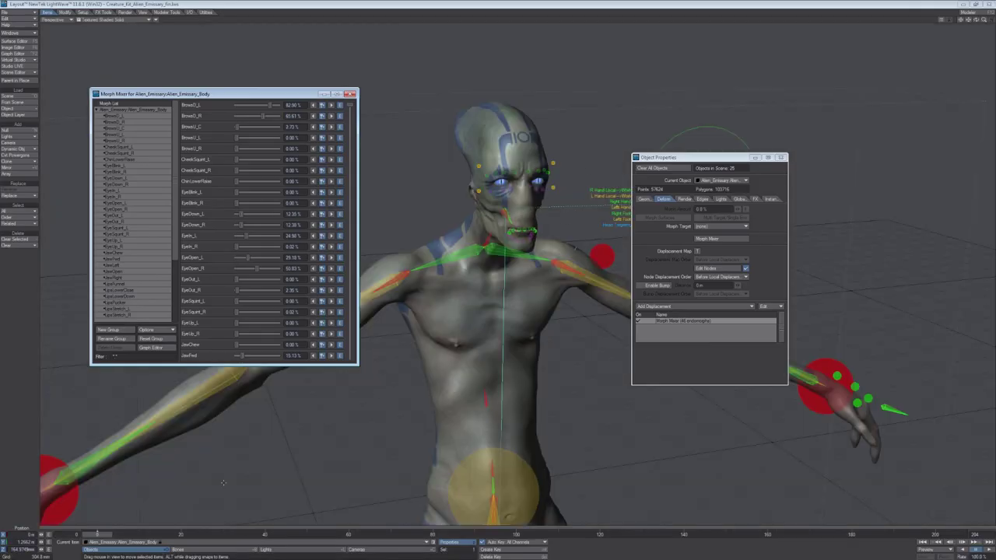
{"action": "left_click_drag", "start_coordinate": [108, 537], "coordinate": [309, 536]}
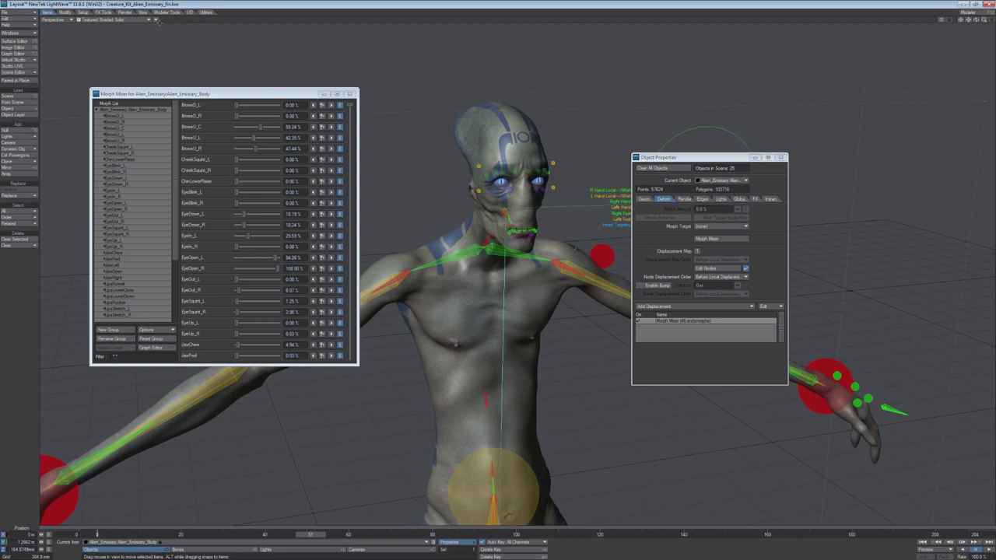
- Hide the bones in the viewport and scrub the timeline to about frame 83
{"action": "left_click", "coordinate": [143, 11]}
{"action": "left_click", "coordinate": [154, 45]}
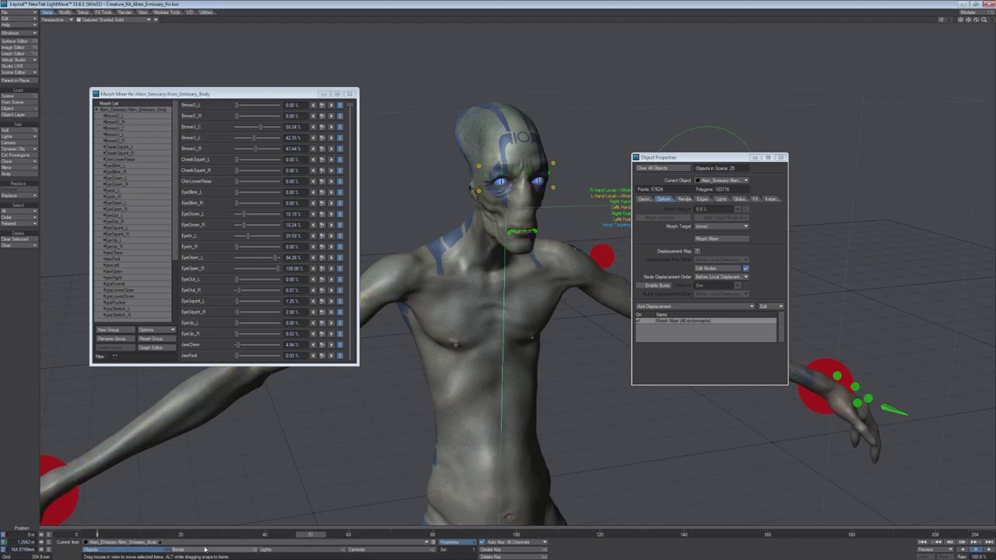
{"action": "left_click_drag", "start_coordinate": [310, 534], "coordinate": [432, 534]}
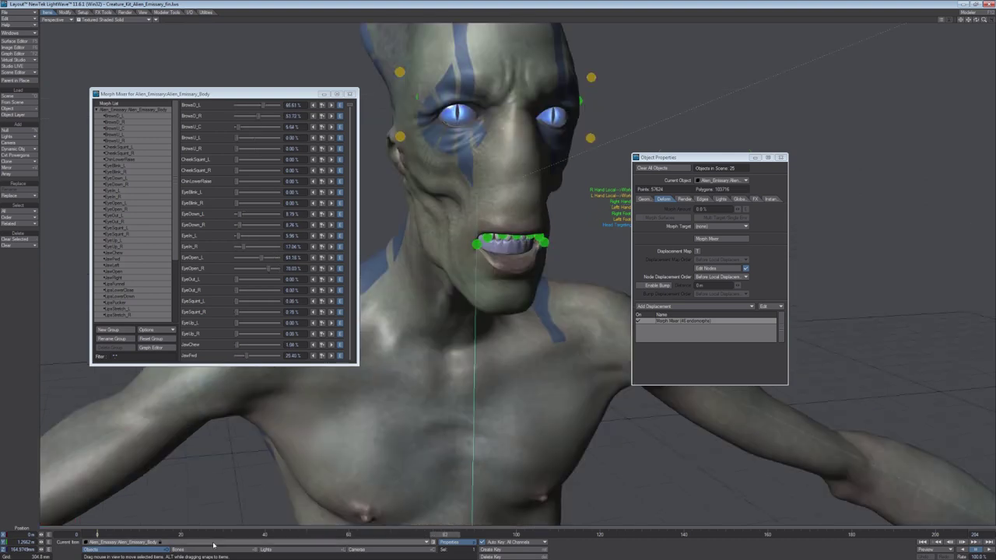
- Select the Alien_Emissary Lower_teeth object, add a Morph Mixer displacement to it and open the mixer
{"action": "left_click", "coordinate": [212, 542]}
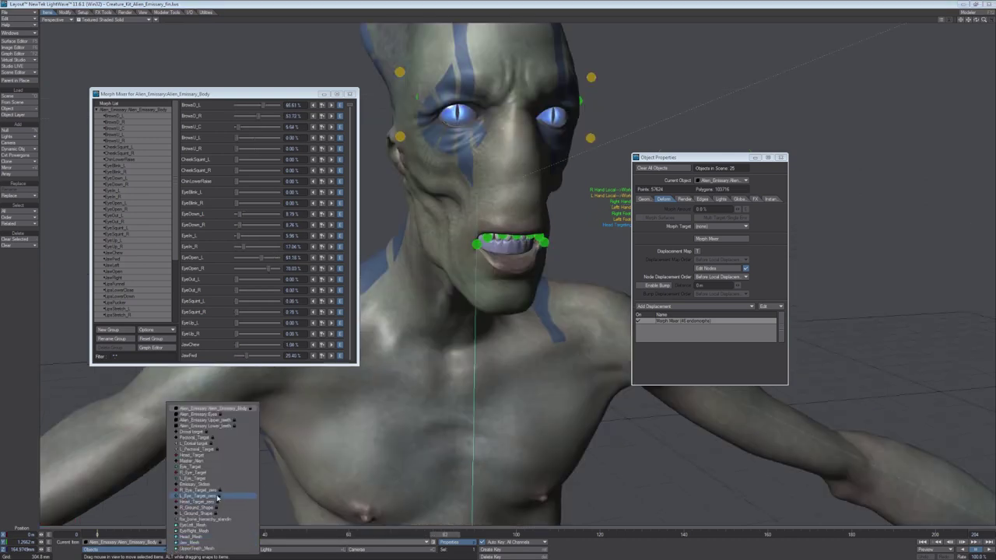
{"action": "left_click", "coordinate": [211, 427]}
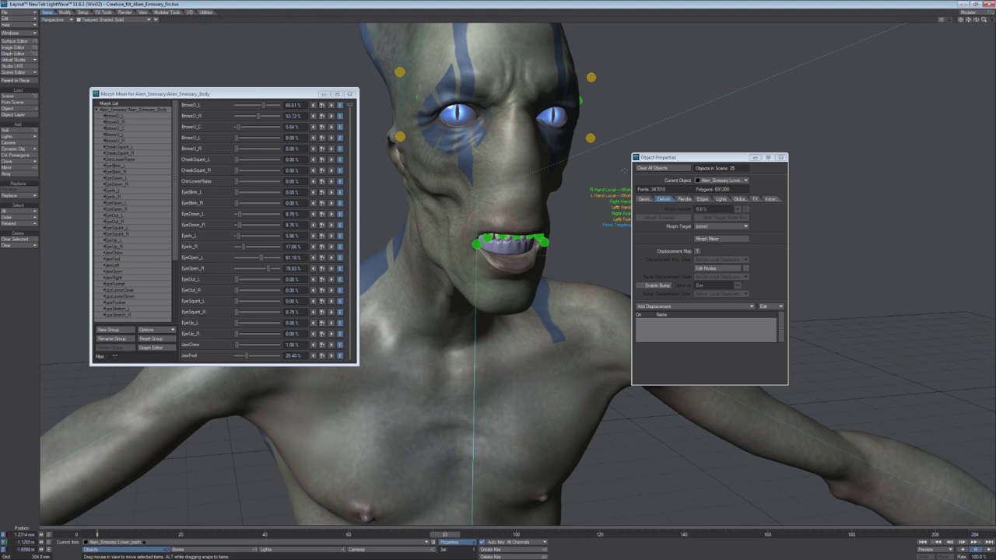
{"action": "scroll", "coordinate": [556, 262], "scroll_direction": "down", "scroll_amount": 3}
{"action": "mouse_move", "coordinate": [552, 264]}
{"action": "left_mouse_down", "text": "alt+shift"}
{"action": "mouse_move", "coordinate": [631, 223]}
{"action": "mouse_move", "coordinate": [549, 262]}
{"action": "left_mouse_up", "text": "alt+shift"}
{"action": "left_click_drag", "start_coordinate": [50, 354], "coordinate": [54, 352], "text": "alt"}
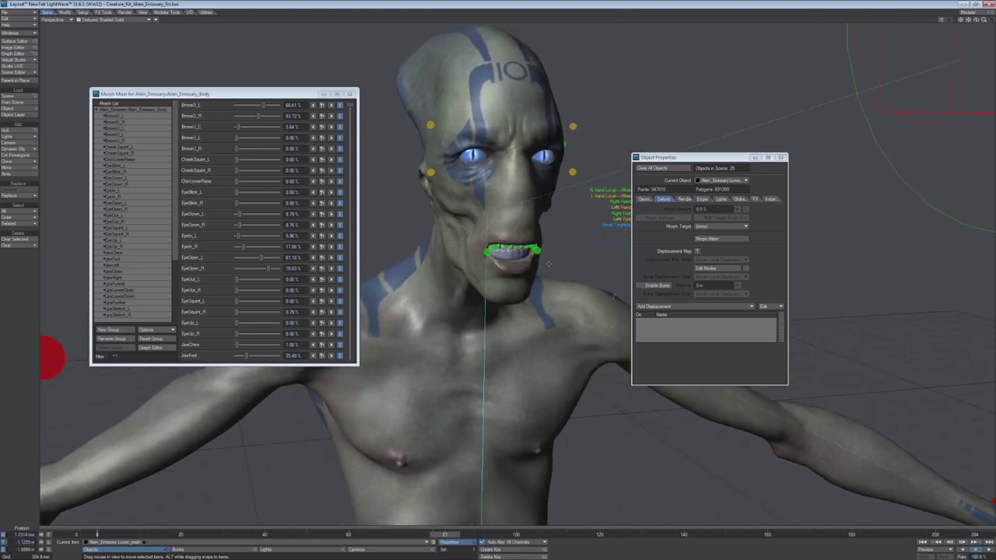
{"action": "left_click", "coordinate": [686, 308]}
{"action": "left_click", "coordinate": [672, 309]}
{"action": "double_click", "coordinate": [683, 321]}
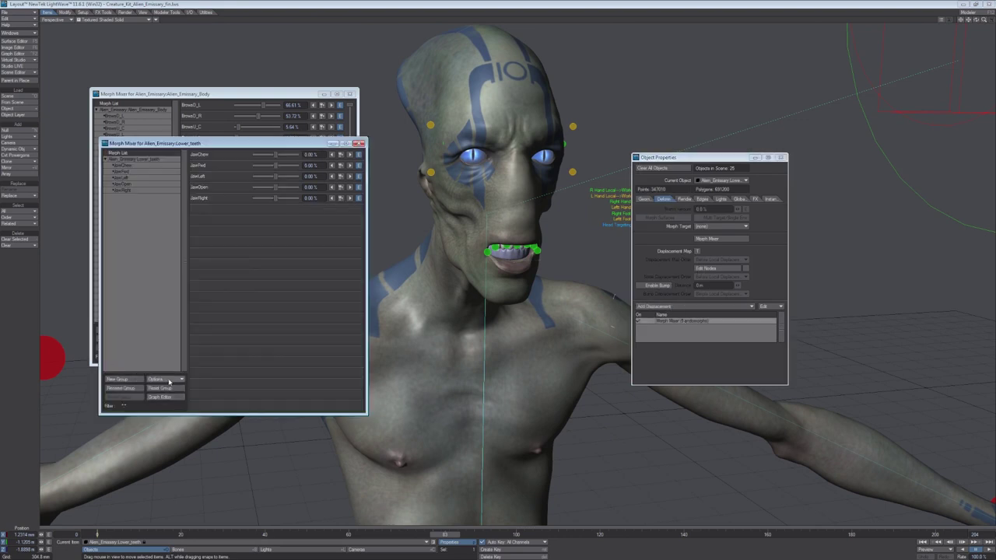
- Load the saved Endomorph Mix from the EndomorphMix folder onto the lower teeth
{"action": "left_click", "coordinate": [171, 380]}
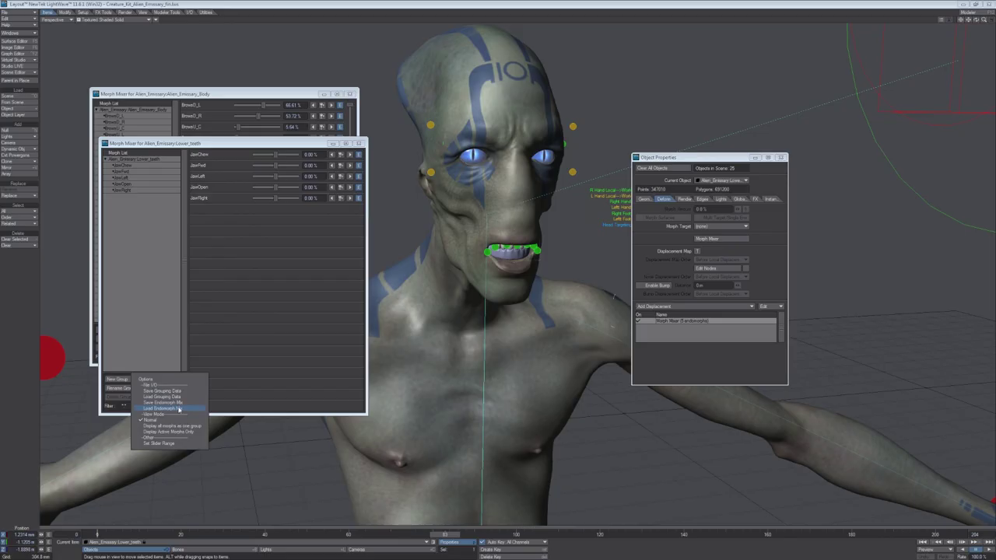
{"action": "left_click", "coordinate": [179, 409]}
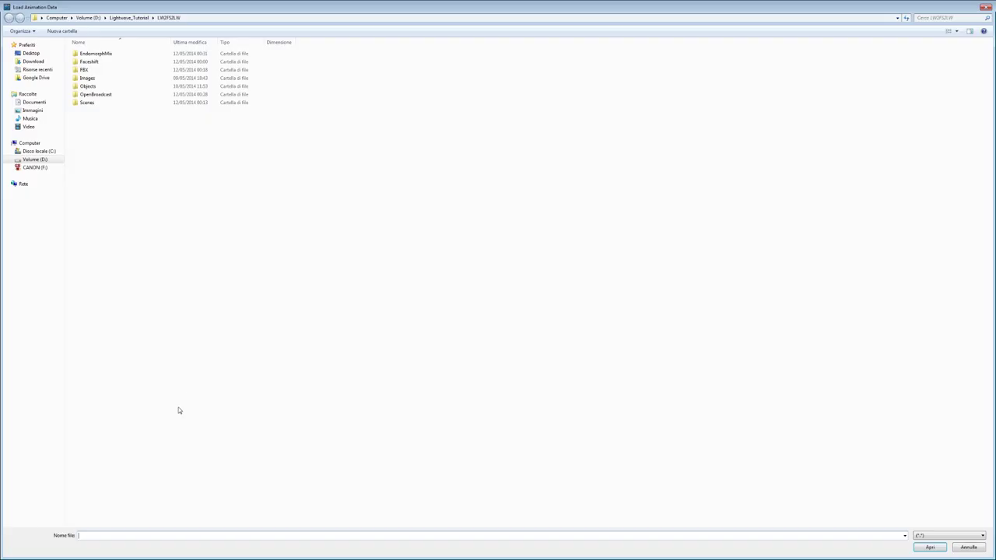
{"action": "double_click", "coordinate": [96, 55]}
{"action": "double_click", "coordinate": [99, 55]}
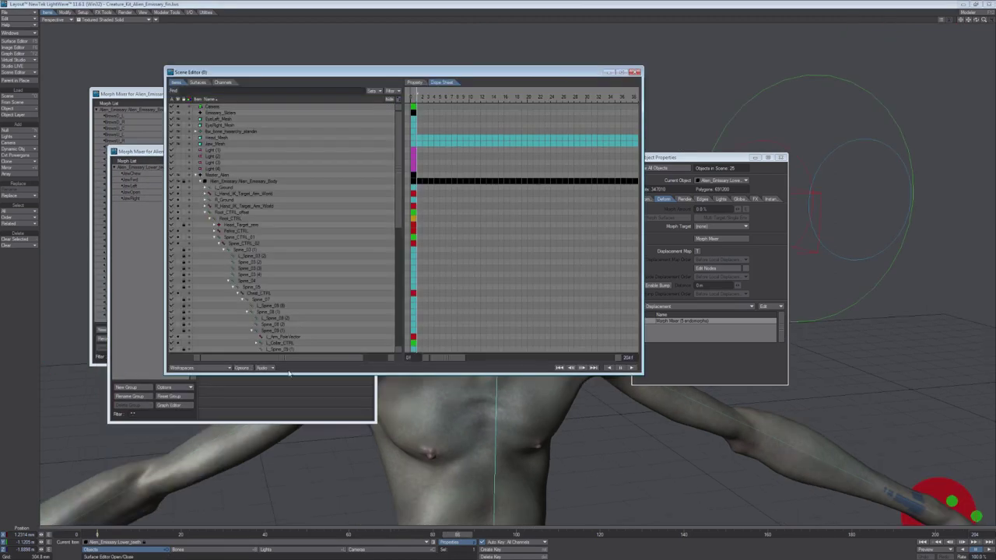
- Load Hello_Humans.wav from the FBX folder as the scene audio through the Scene Editor
{"action": "left_click", "coordinate": [273, 369]}
{"action": "left_click", "coordinate": [265, 371]}
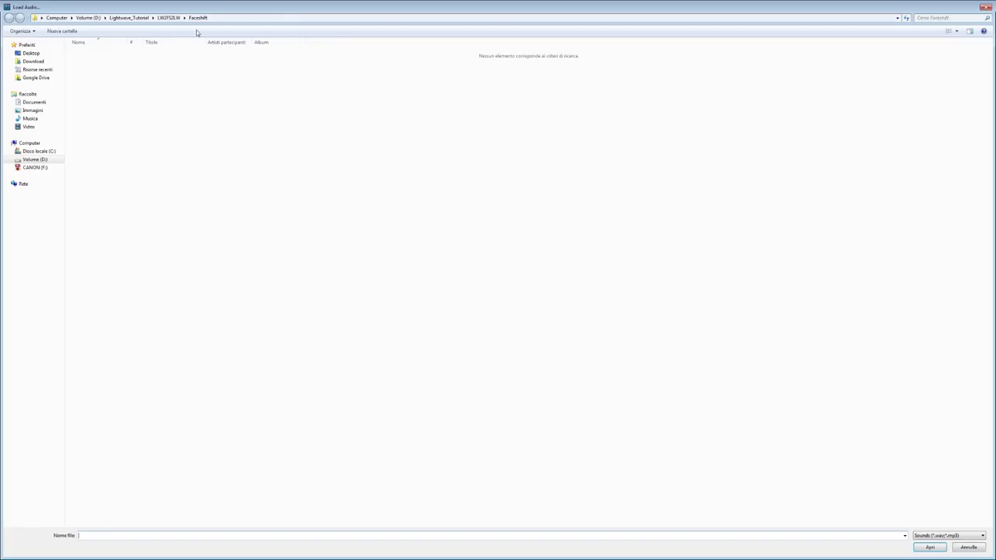
{"action": "left_click", "coordinate": [169, 18]}
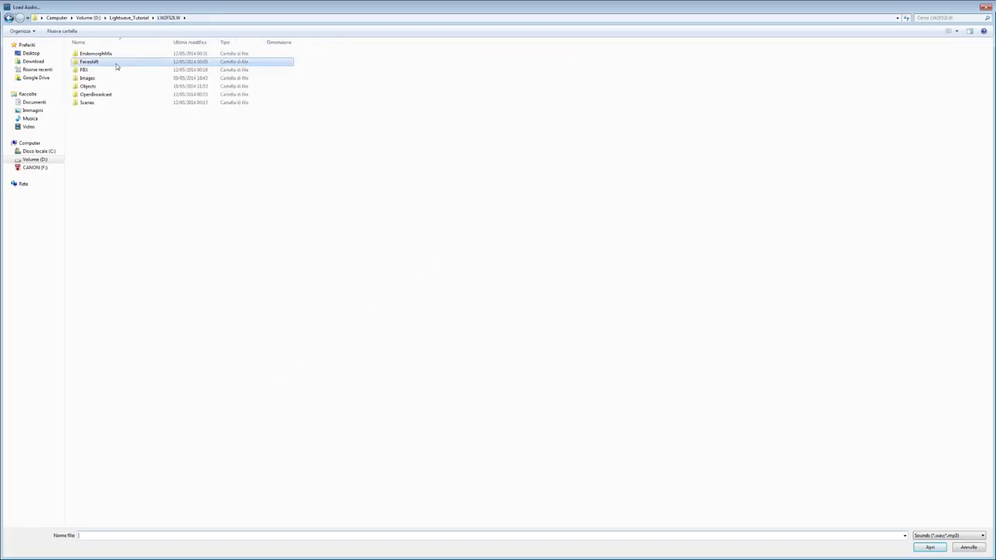
{"action": "double_click", "coordinate": [86, 69]}
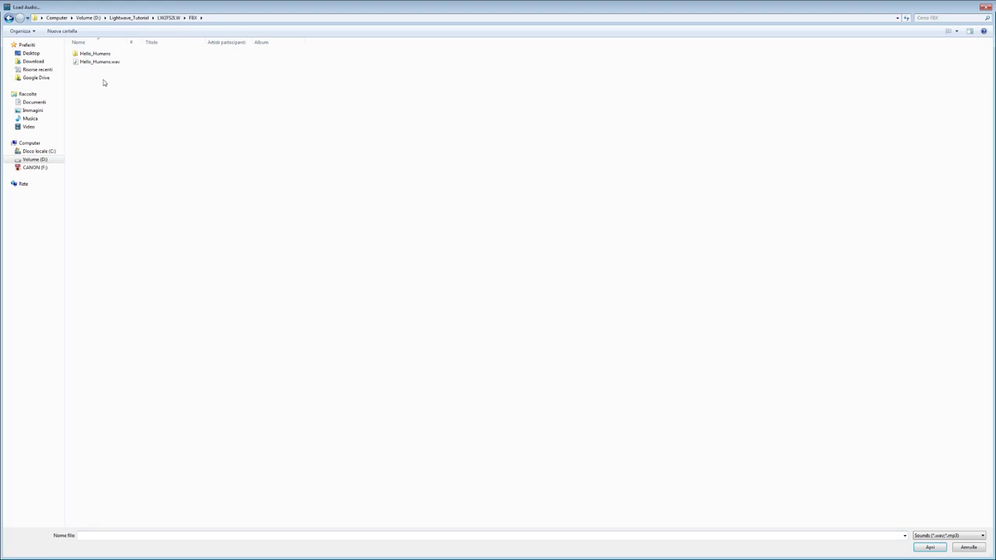
{"action": "double_click", "coordinate": [95, 62]}
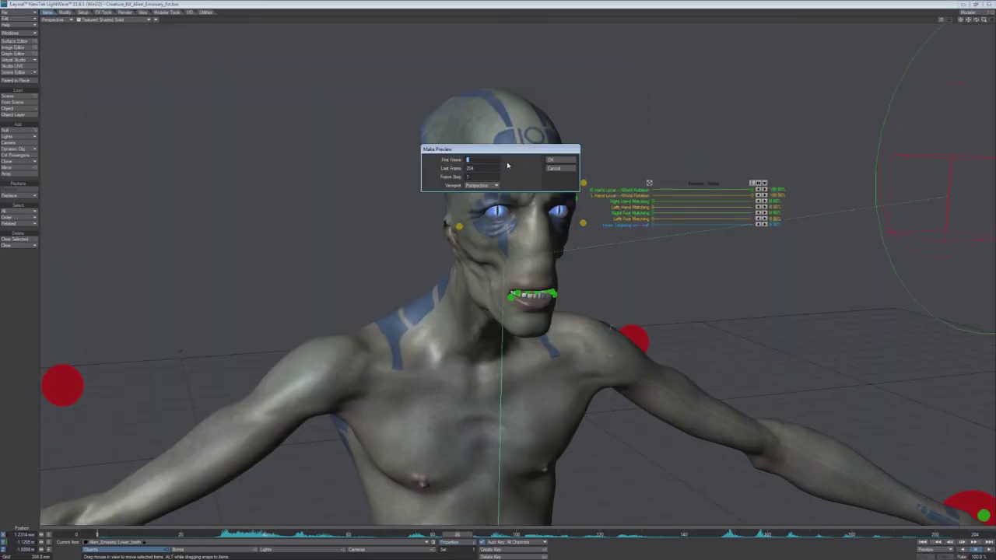
- Make a preview of the Perspective viewport up to frame 204, play it and stop the playback
{"action": "left_click", "coordinate": [550, 160]}
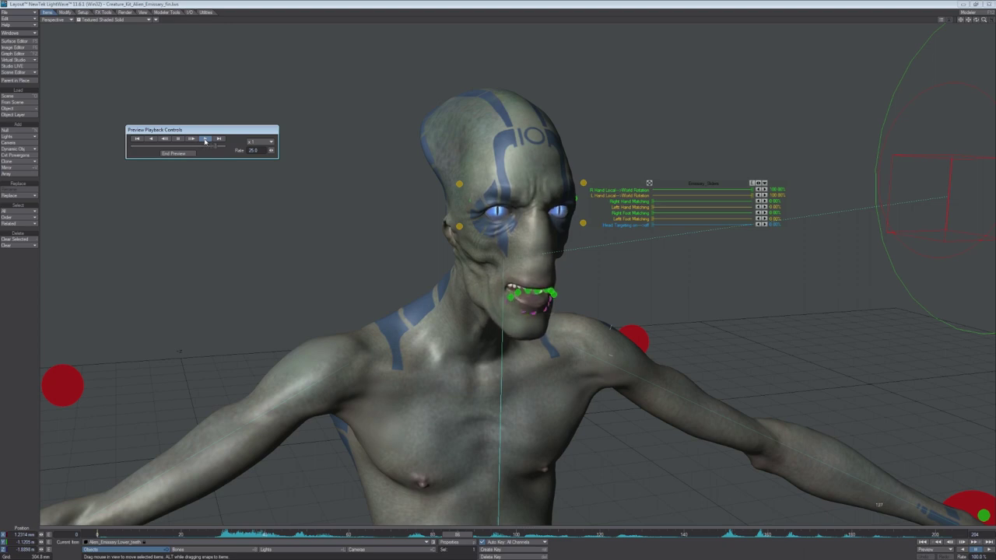
{"action": "left_click", "coordinate": [179, 138]}
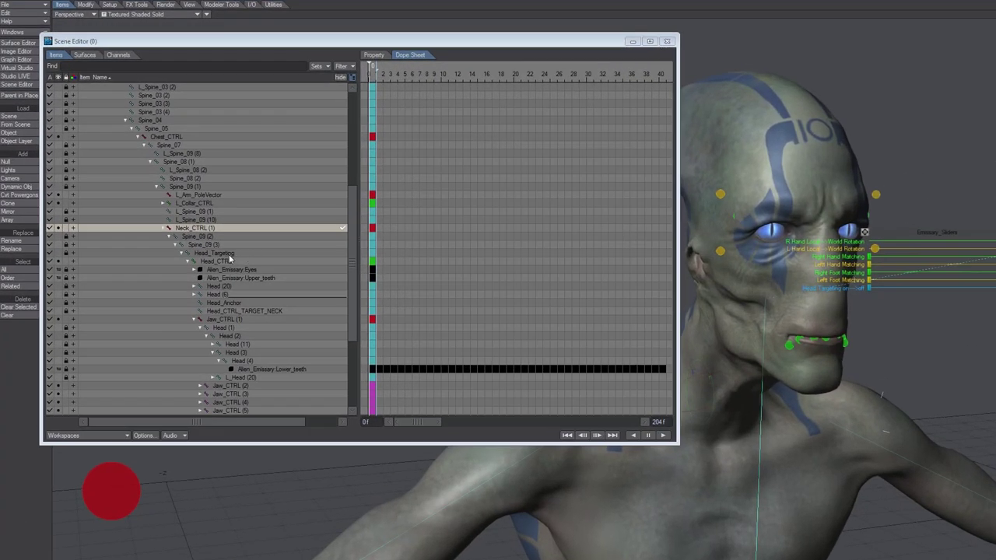
- Open the Motion Options of the Head_CTRL bone and set its rotation item to jointNeck
{"action": "left_click", "coordinate": [230, 259]}
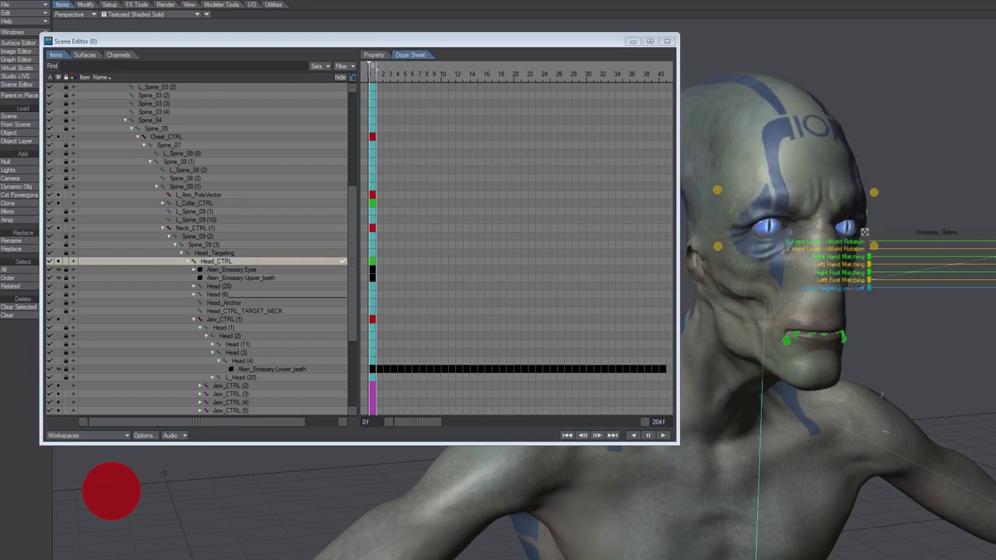
{"action": "left_click_drag", "start_coordinate": [756, 305], "coordinate": [811, 327], "text": "alt"}
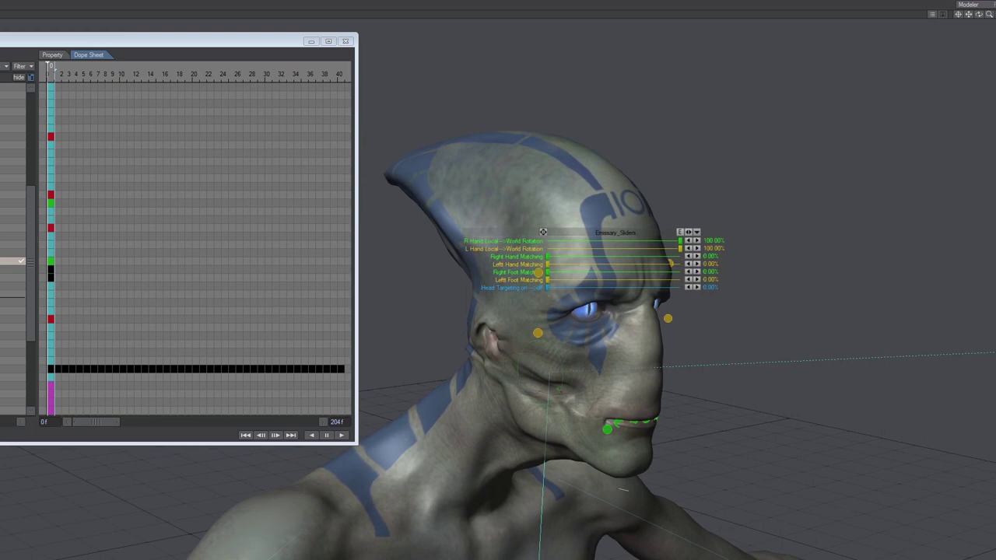
{"action": "key", "text": "m"}
{"action": "left_click_drag", "start_coordinate": [834, 43], "coordinate": [807, 32]}
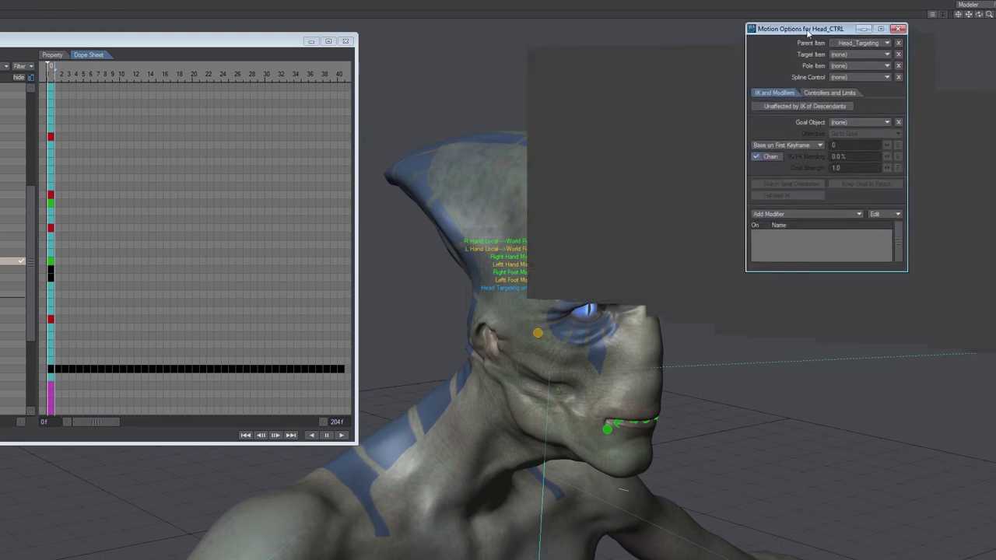
{"action": "left_click", "coordinate": [822, 94]}
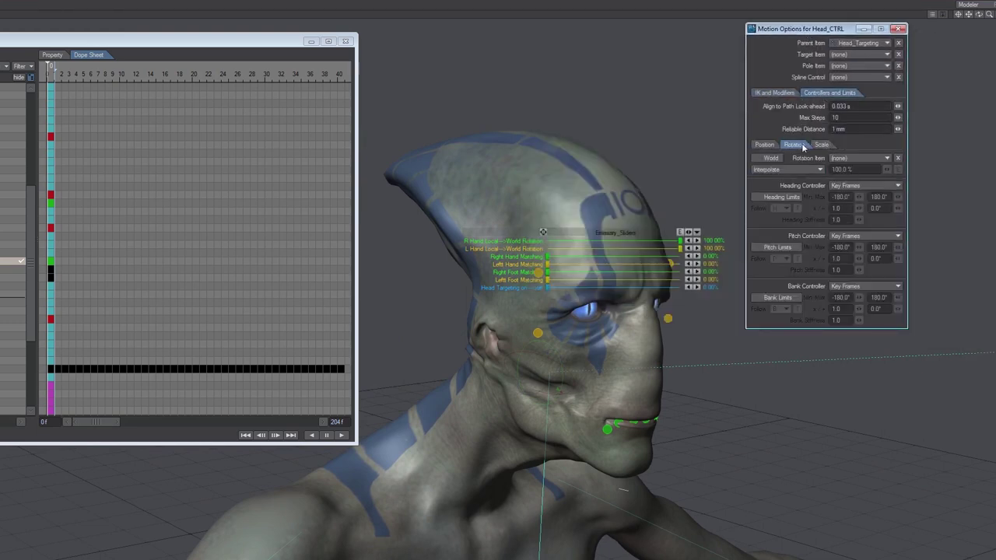
{"action": "left_click", "coordinate": [852, 158]}
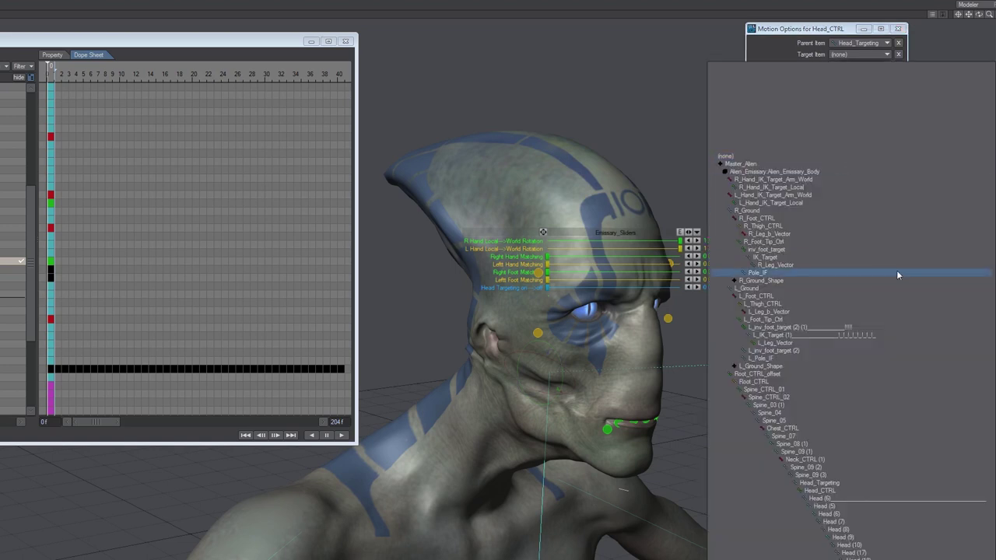
{"action": "scroll", "coordinate": [851, 311], "scroll_direction": "down", "scroll_amount": 19}
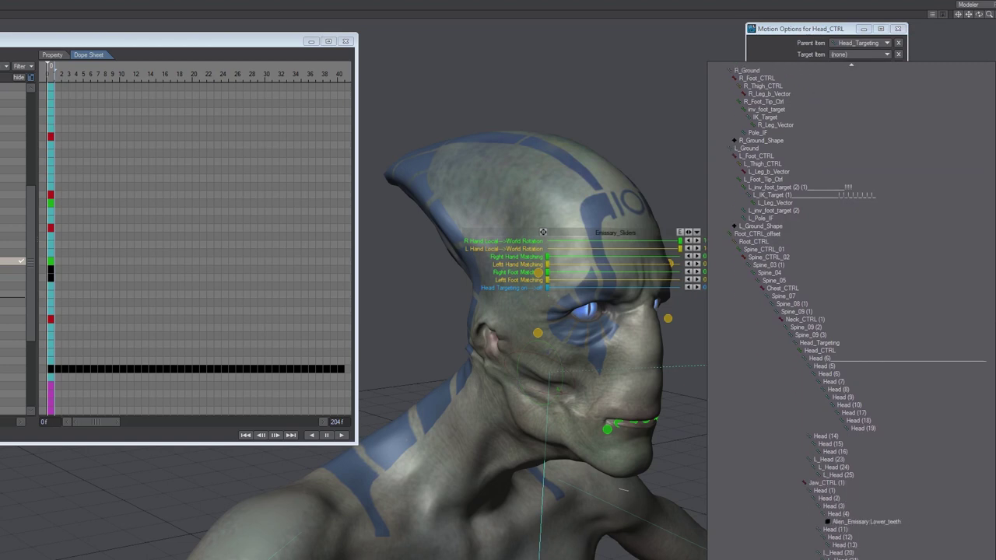
{"action": "scroll", "coordinate": [851, 311], "scroll_direction": "down", "scroll_amount": 20}
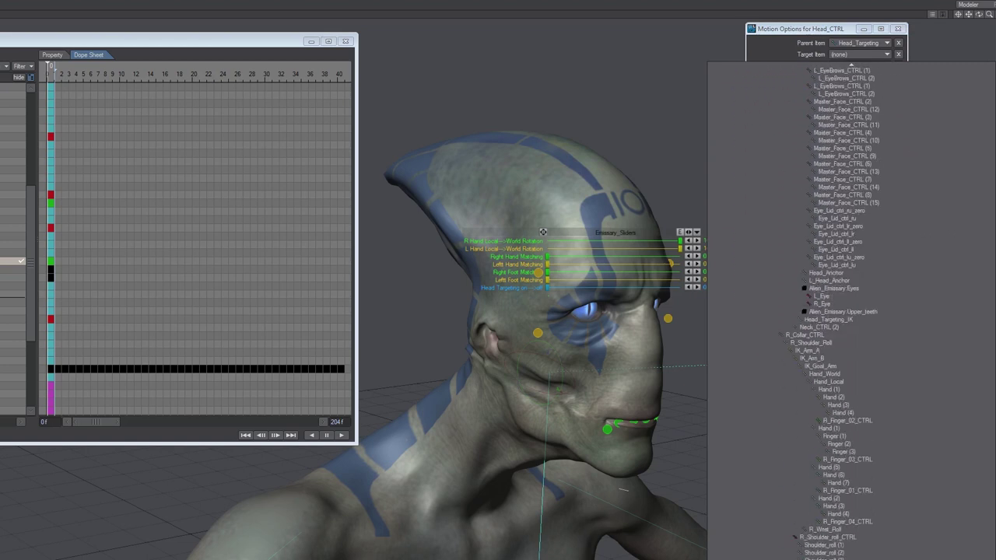
{"action": "scroll", "coordinate": [851, 311], "scroll_direction": "down", "scroll_amount": 8}
{"action": "key", "text": "Escape"}
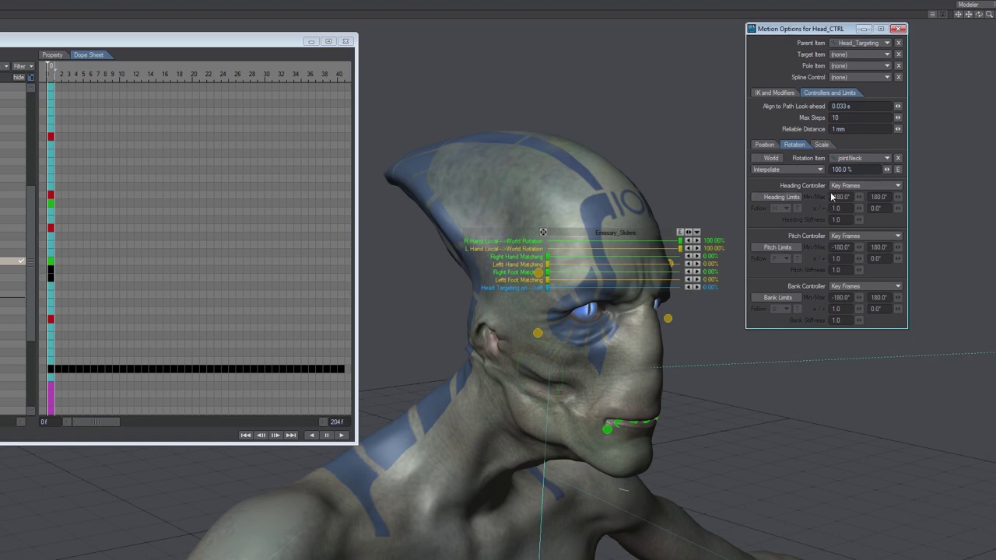
- Set the heading, pitch and bank controllers of Head_CTRL to Same as Item
{"action": "left_click", "coordinate": [872, 187]}
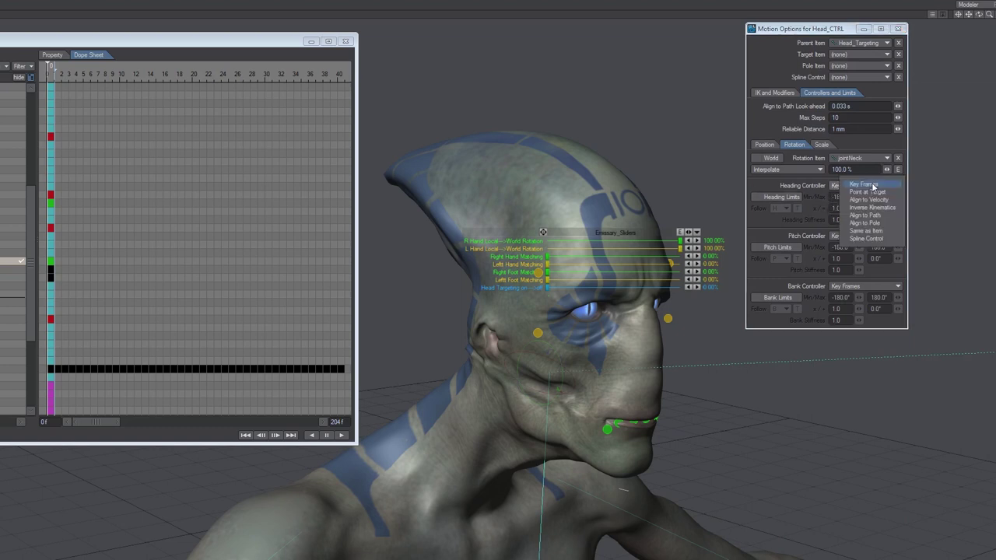
{"action": "left_click", "coordinate": [874, 231]}
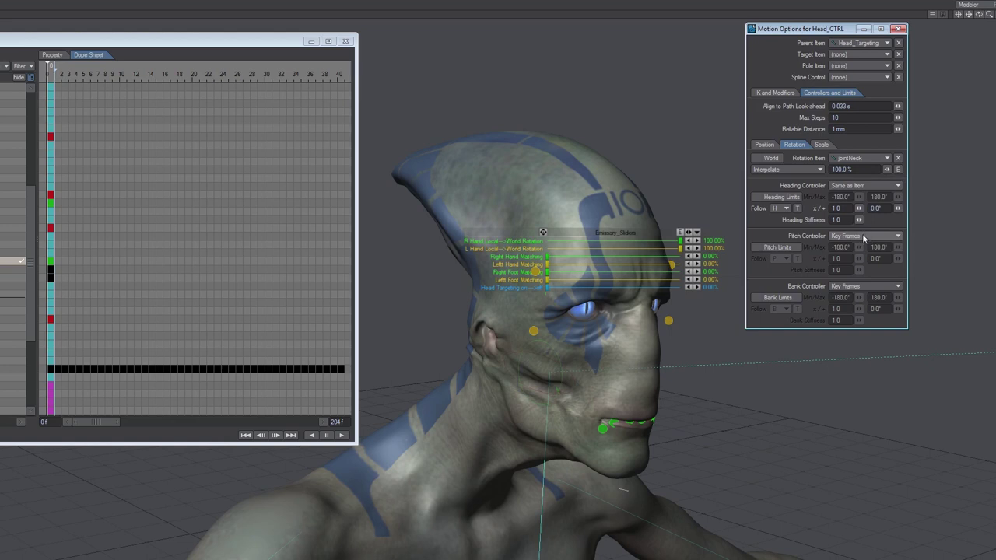
{"action": "left_click", "coordinate": [869, 235]}
{"action": "left_click", "coordinate": [865, 282]}
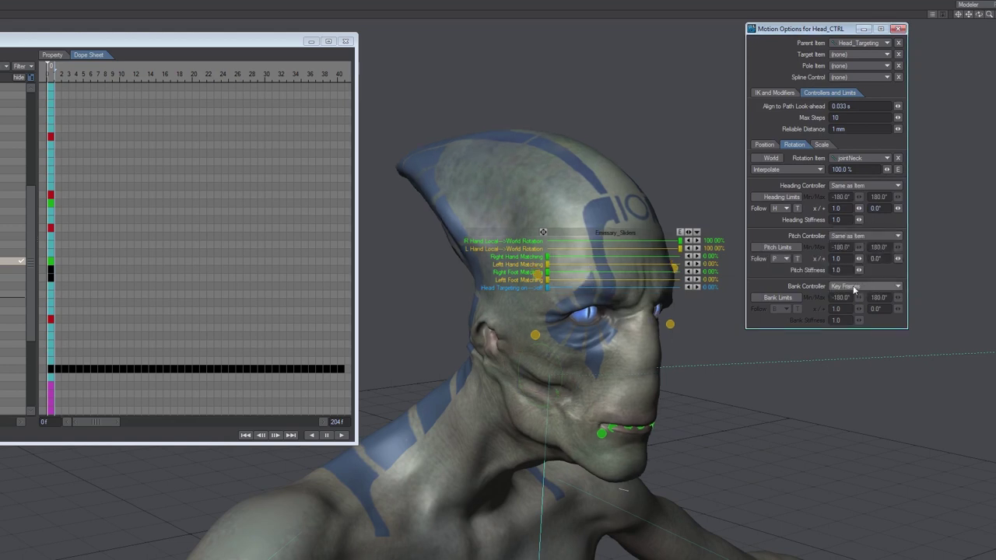
{"action": "left_click", "coordinate": [861, 287]}
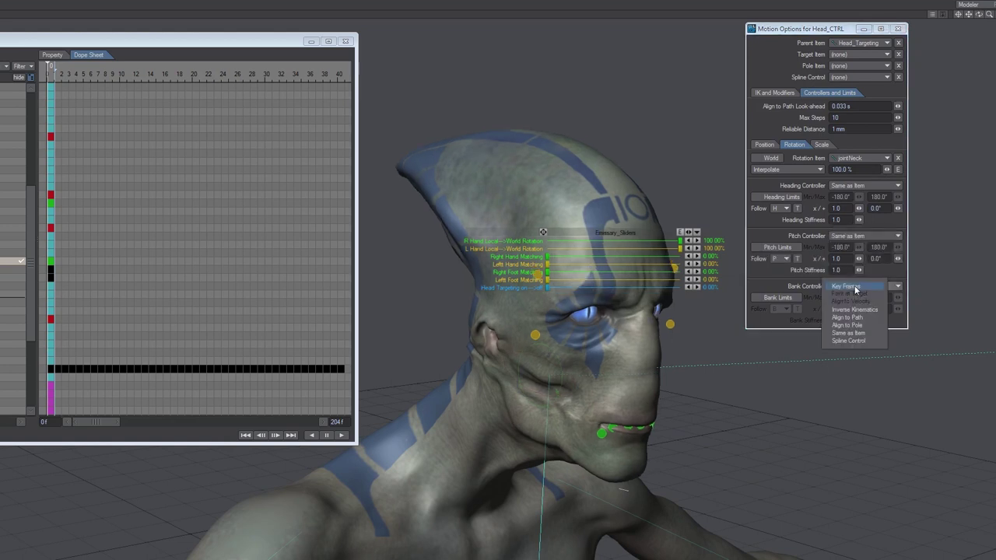
{"action": "left_click", "coordinate": [863, 333]}
{"action": "left_click_drag", "start_coordinate": [663, 462], "coordinate": [644, 470], "text": "alt"}
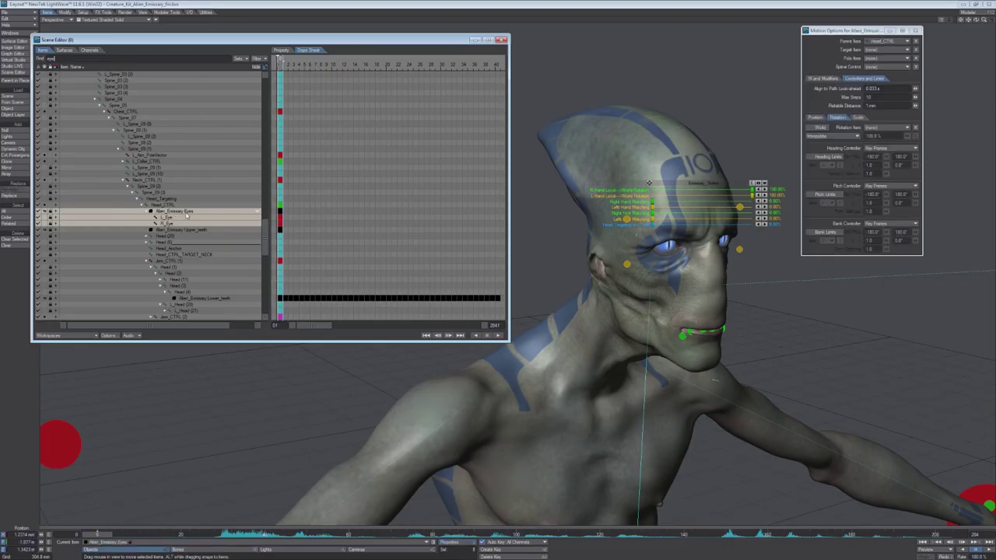
- Select the L_Eye bone and set its rotation item to jointEyeLeft
{"action": "left_click", "coordinate": [181, 204]}
{"action": "left_click", "coordinate": [186, 217]}
{"action": "left_click", "coordinate": [187, 223], "text": "shift"}
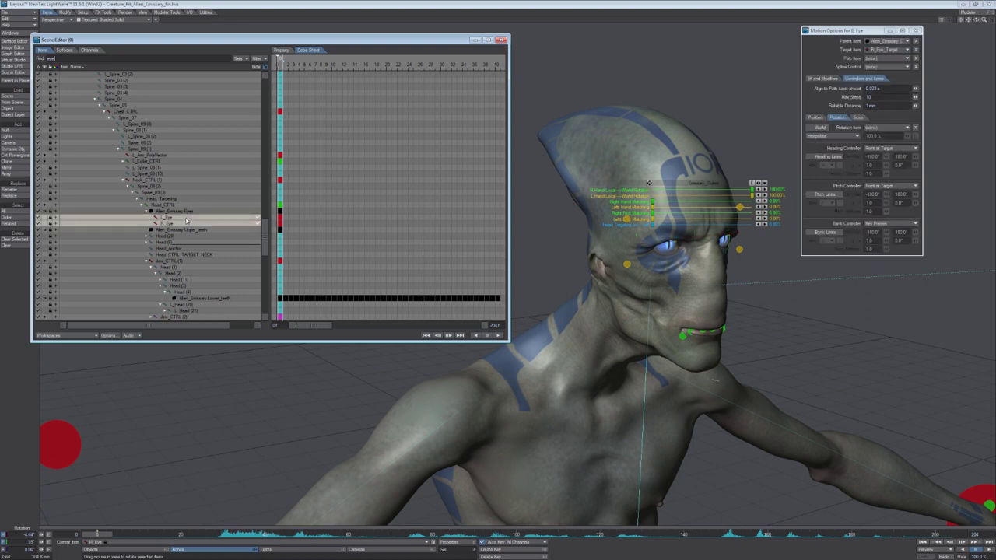
{"action": "left_click_drag", "start_coordinate": [843, 31], "coordinate": [852, 49]}
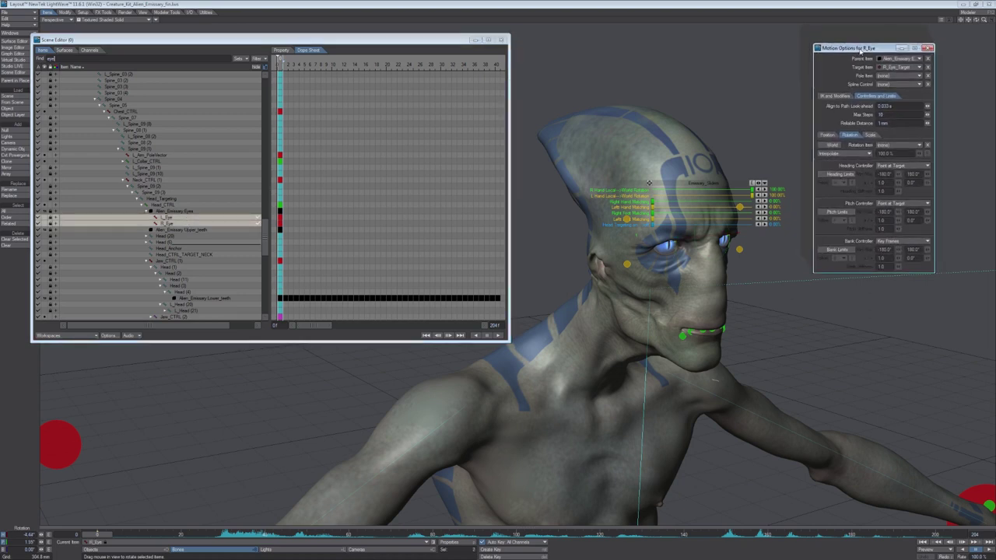
{"action": "left_click", "coordinate": [178, 222], "text": "ctrl"}
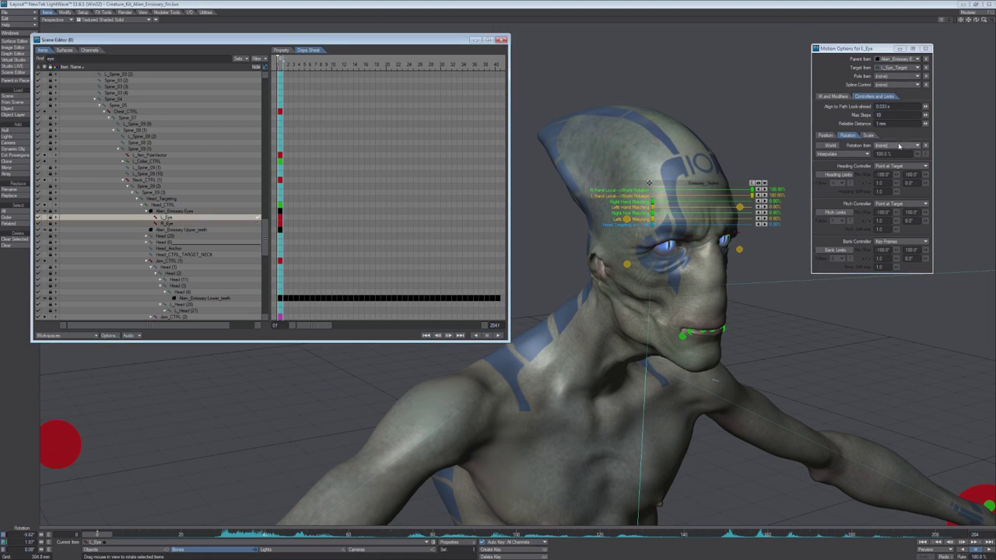
{"action": "left_click", "coordinate": [894, 146]}
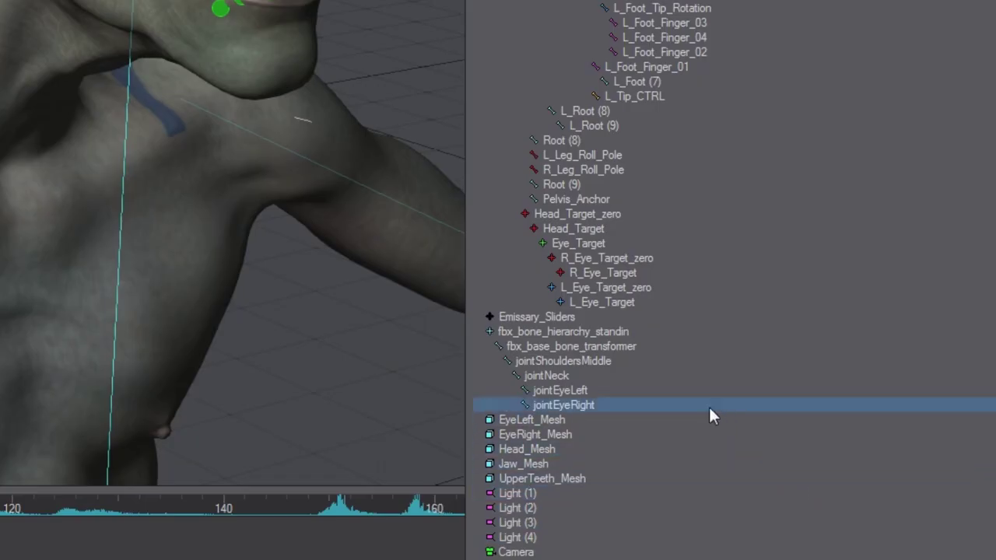
{"action": "left_click", "coordinate": [568, 391]}
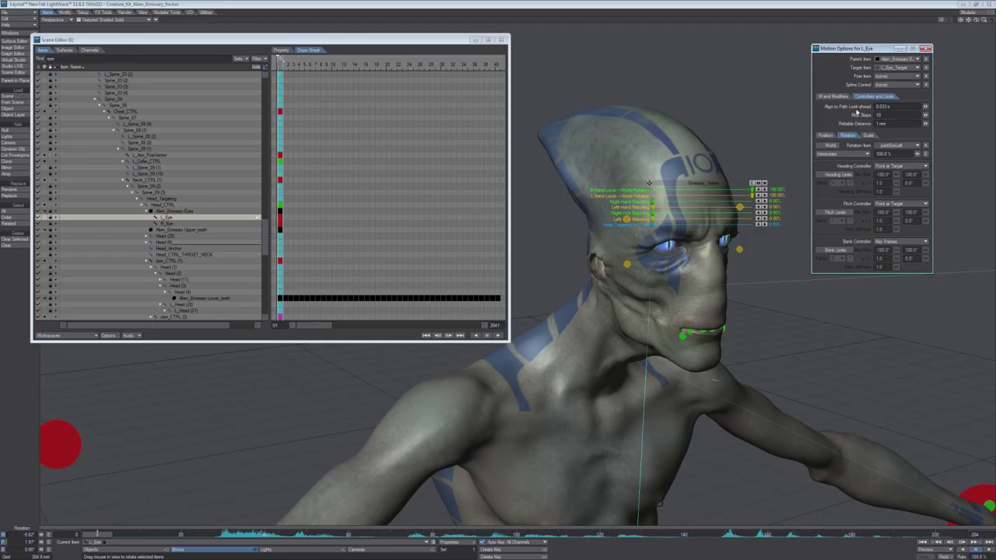
- Set the heading, pitch and bank controllers of the L_Eye bone to Same as Item
{"action": "left_click", "coordinate": [898, 164]}
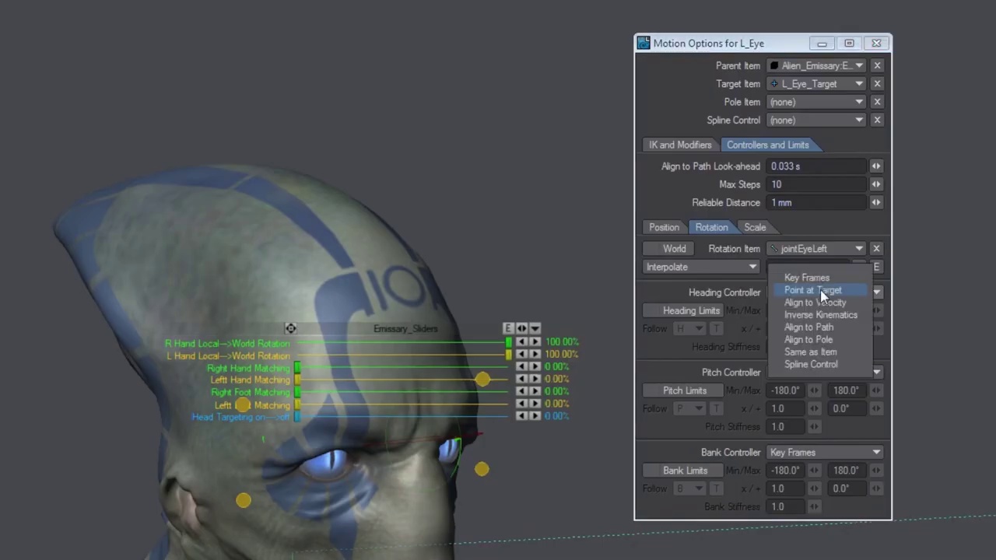
{"action": "left_click", "coordinate": [904, 194]}
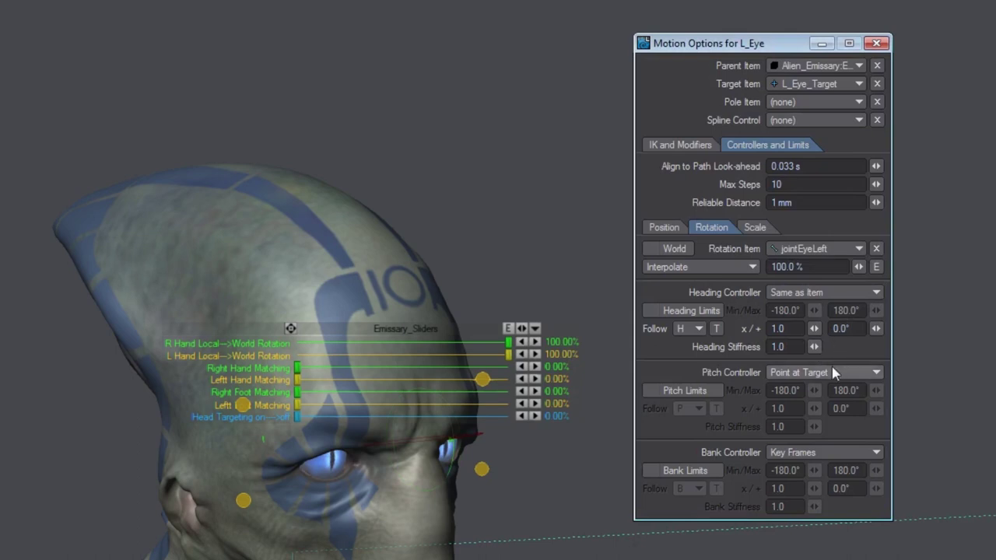
{"action": "left_click", "coordinate": [832, 373]}
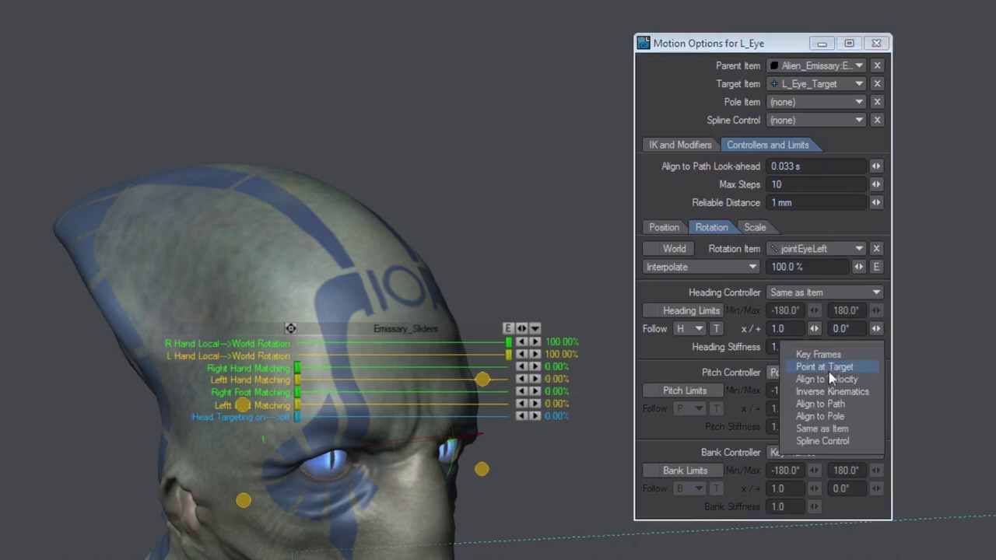
{"action": "left_click", "coordinate": [850, 428]}
{"action": "left_click", "coordinate": [830, 453]}
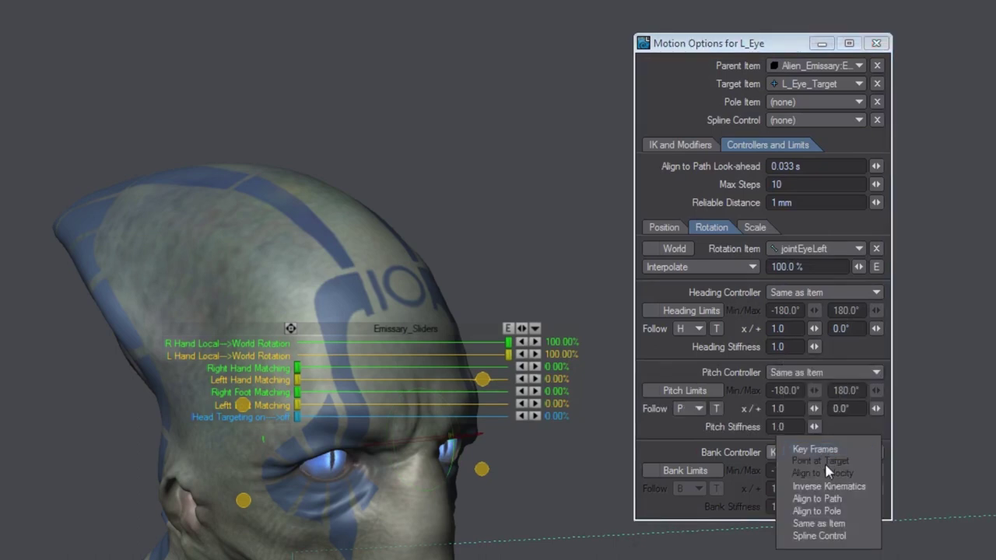
{"action": "left_click", "coordinate": [845, 525]}
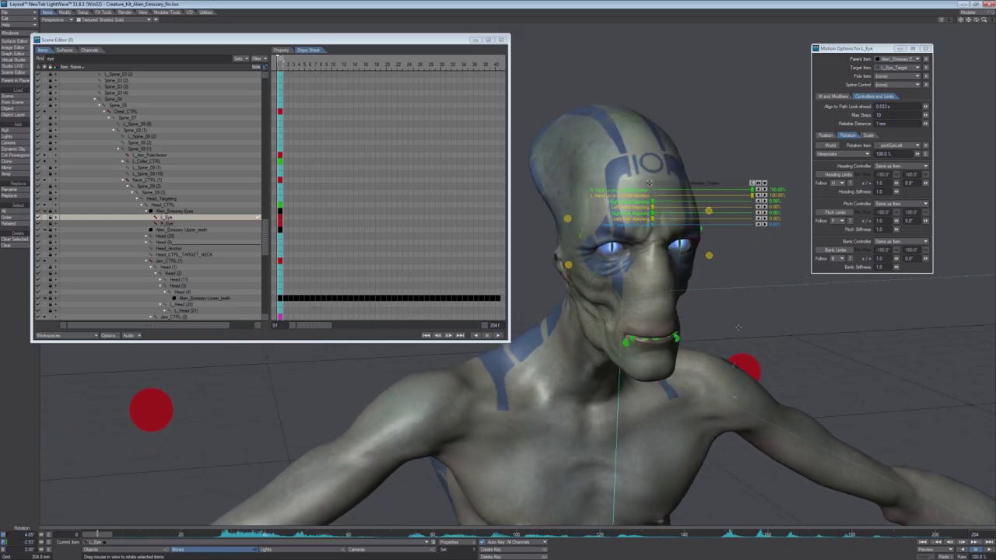
- Select the R_Eye bone and set its rotation item to jointEyeRight
{"action": "left_click", "coordinate": [162, 224]}
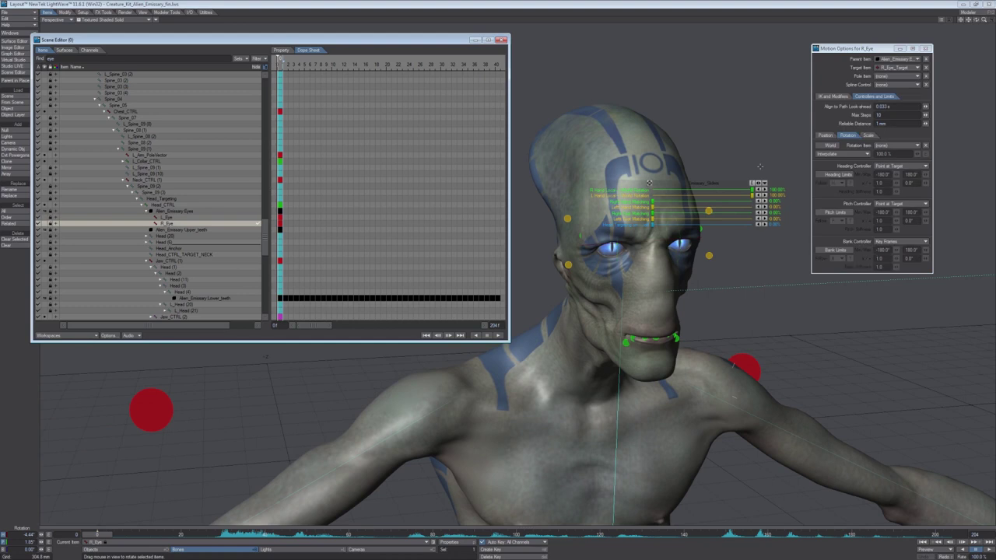
{"action": "left_click", "coordinate": [896, 147]}
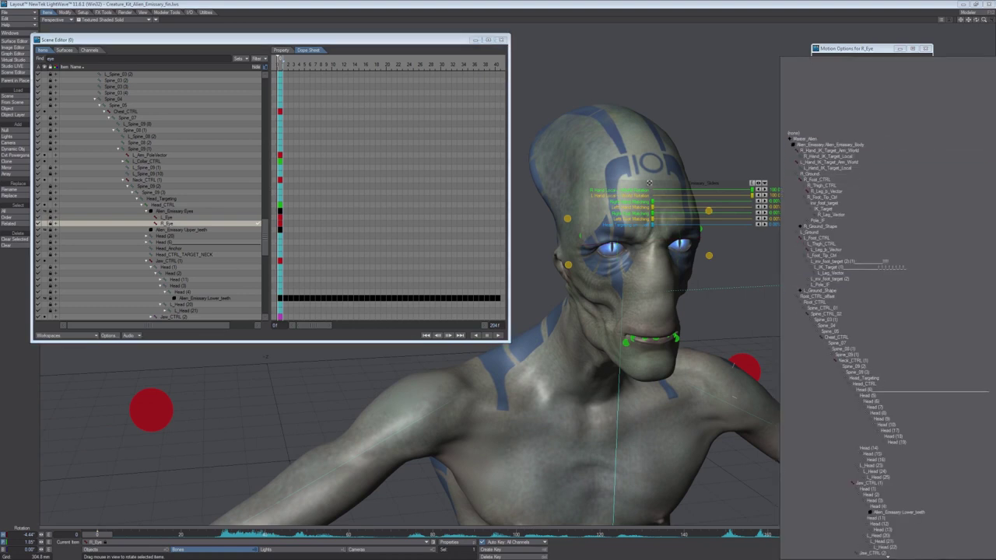
{"action": "mouse_move", "coordinate": [931, 557]}
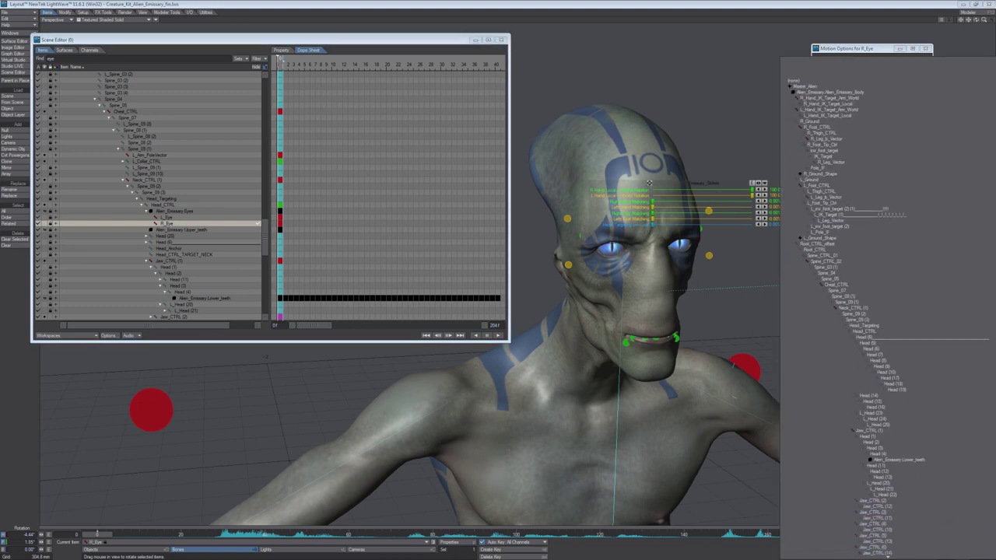
{"action": "left_click", "coordinate": [874, 495]}
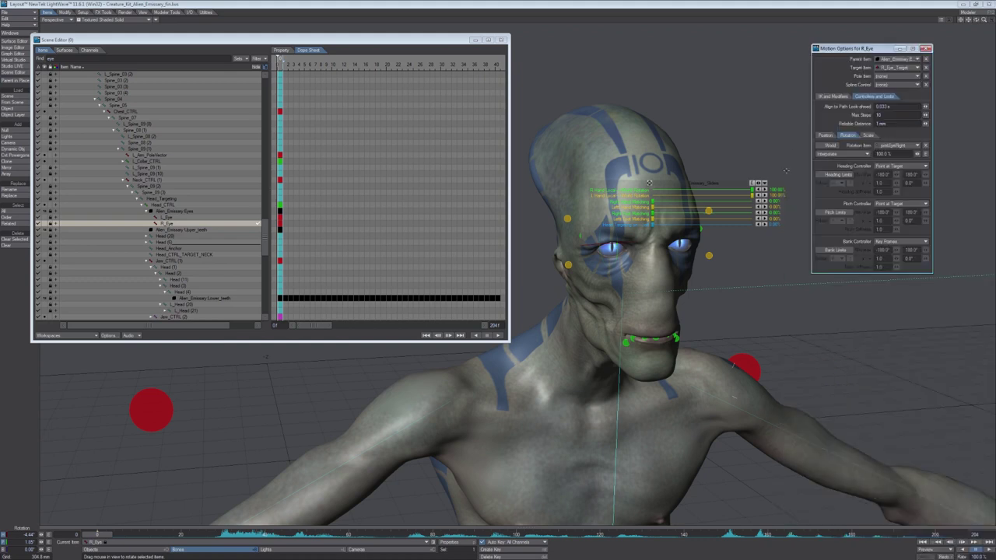
- Set the heading, pitch and bank controllers of the R_Eye bone to Same as Item
{"action": "left_click", "coordinate": [902, 167]}
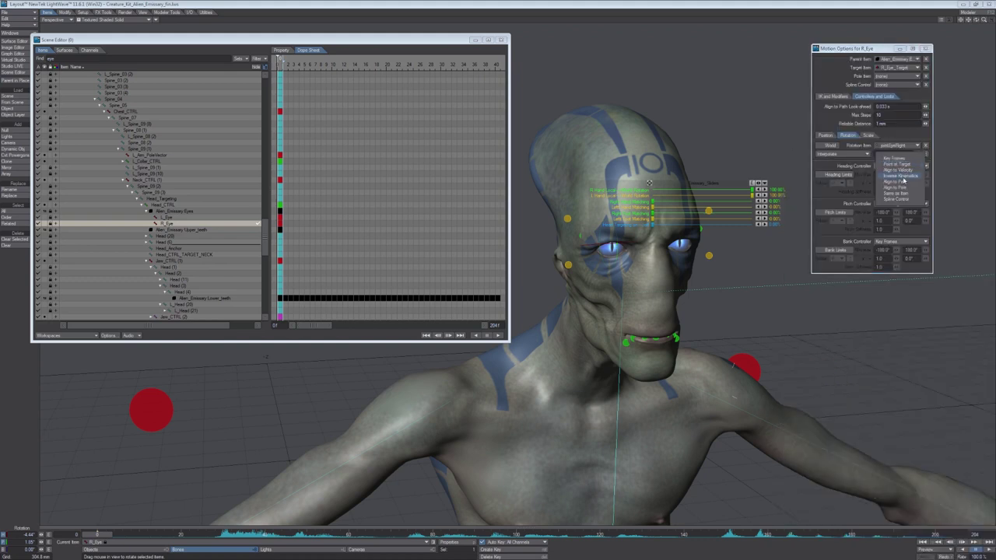
{"action": "left_click", "coordinate": [904, 196]}
{"action": "left_click", "coordinate": [902, 203]}
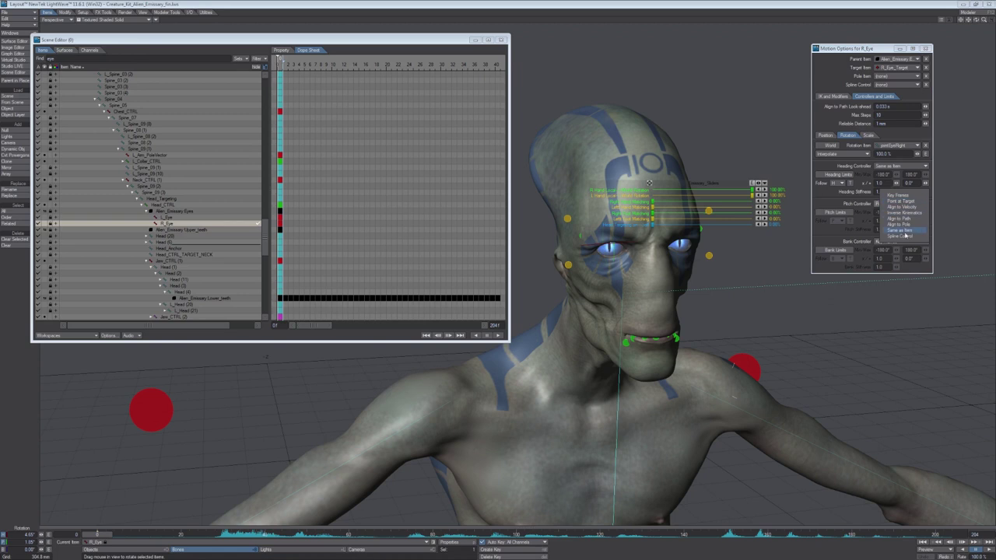
{"action": "left_click", "coordinate": [906, 232]}
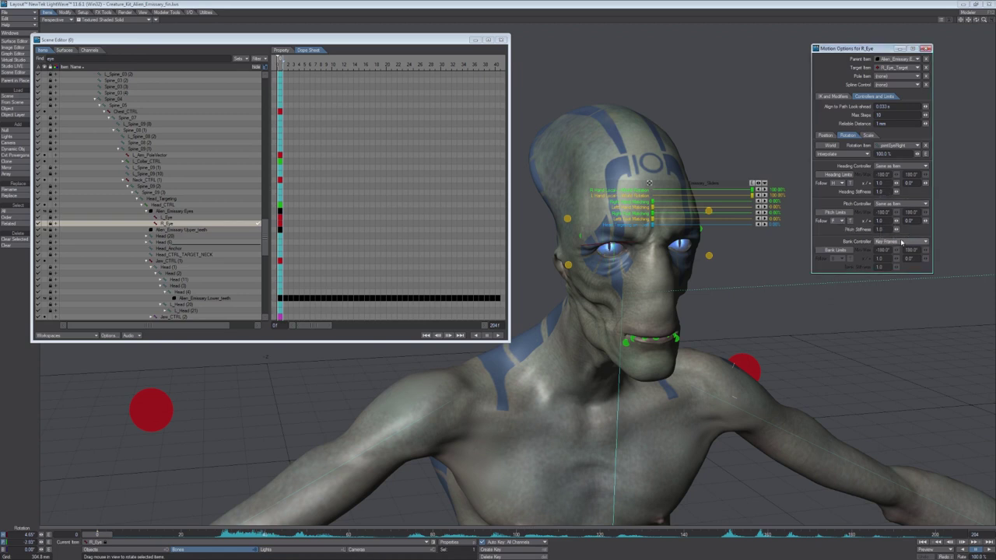
{"action": "left_click", "coordinate": [903, 241]}
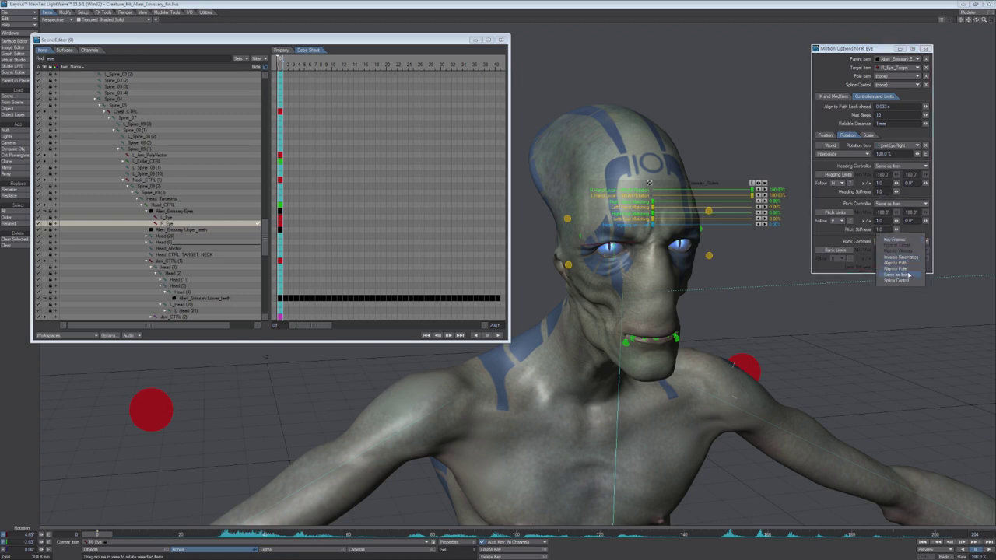
{"action": "left_click", "coordinate": [908, 275]}
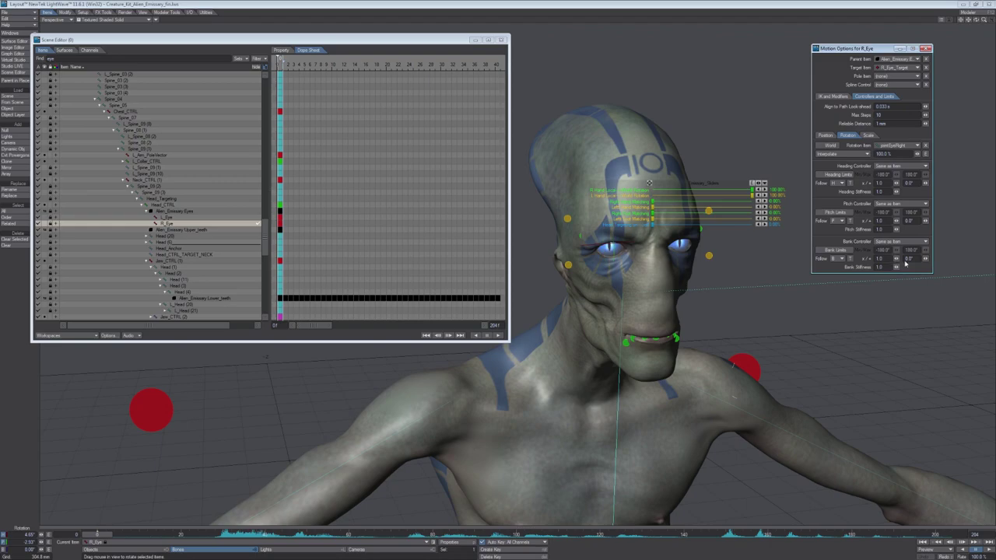
- Scrub through the preview to examine the alien's head, eye and facial motion, repositioning the playback controls
{"action": "left_click", "coordinate": [219, 138]}
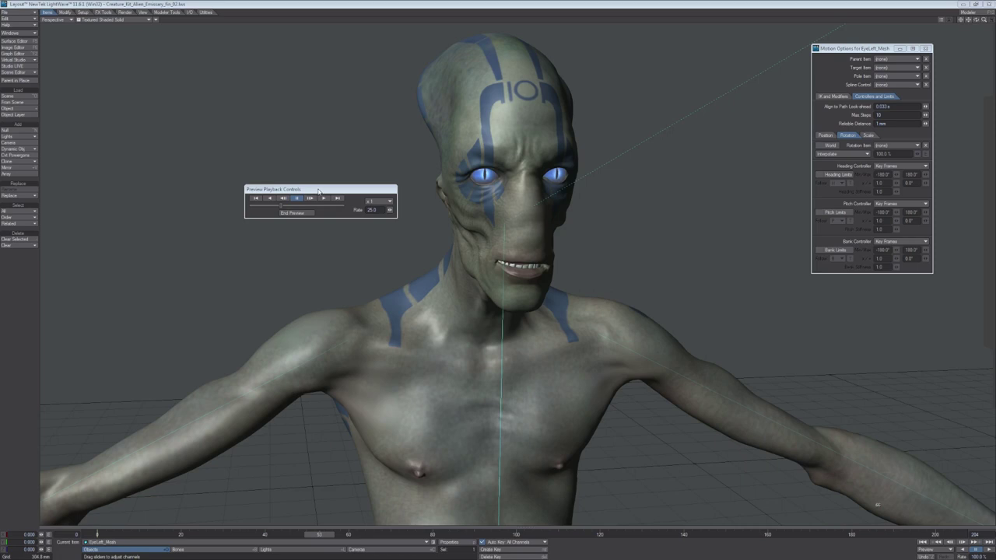
{"action": "left_click_drag", "start_coordinate": [282, 207], "coordinate": [302, 213]}
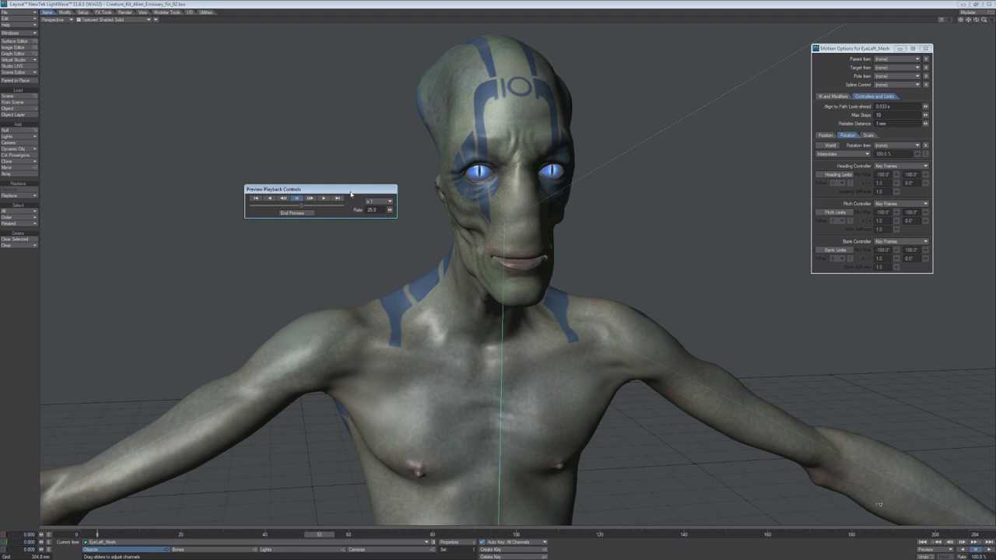
{"action": "left_click_drag", "start_coordinate": [350, 190], "coordinate": [247, 227]}
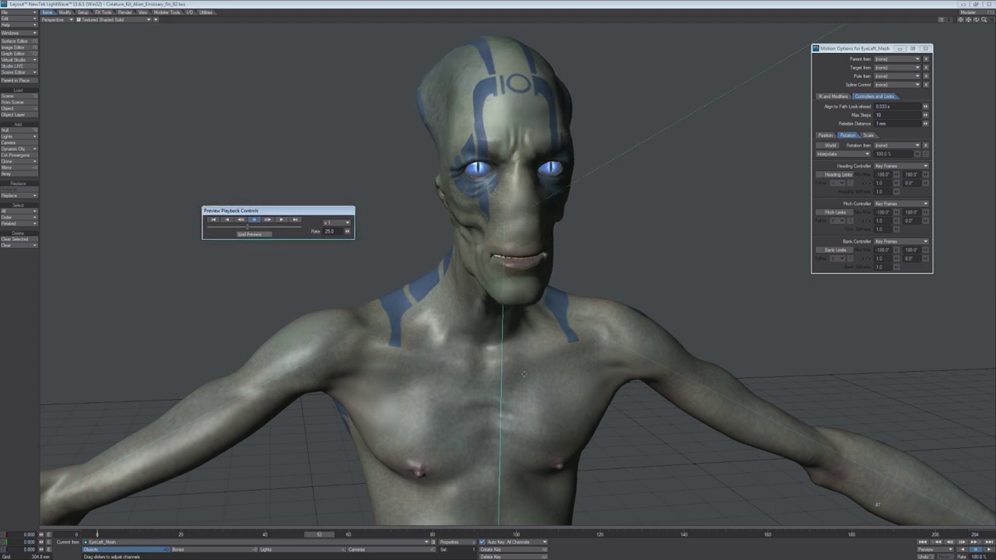